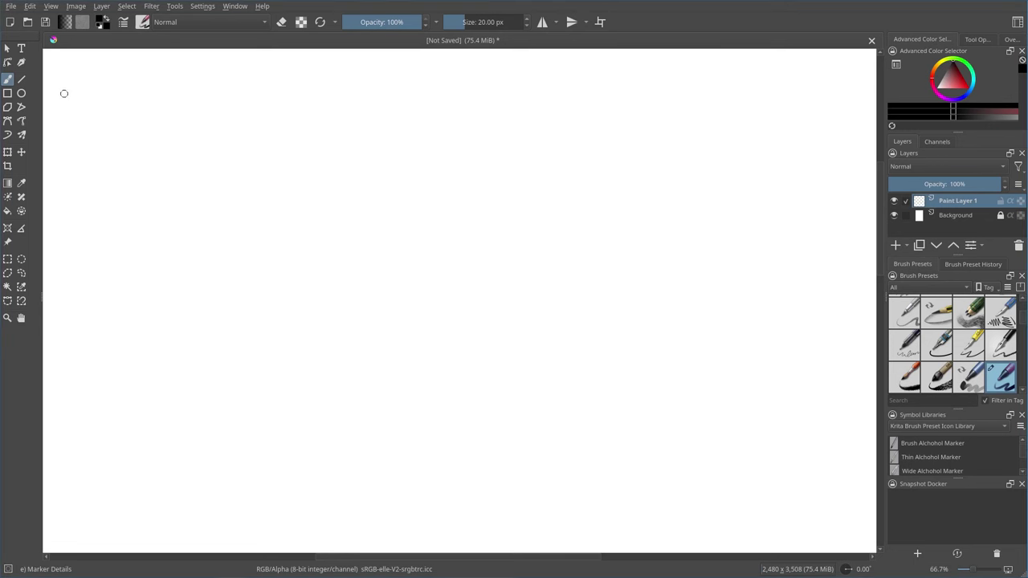
Step: Paint a black zigzag test stroke near the top-left with the 20 px marker
drag(62, 94, 141, 94)
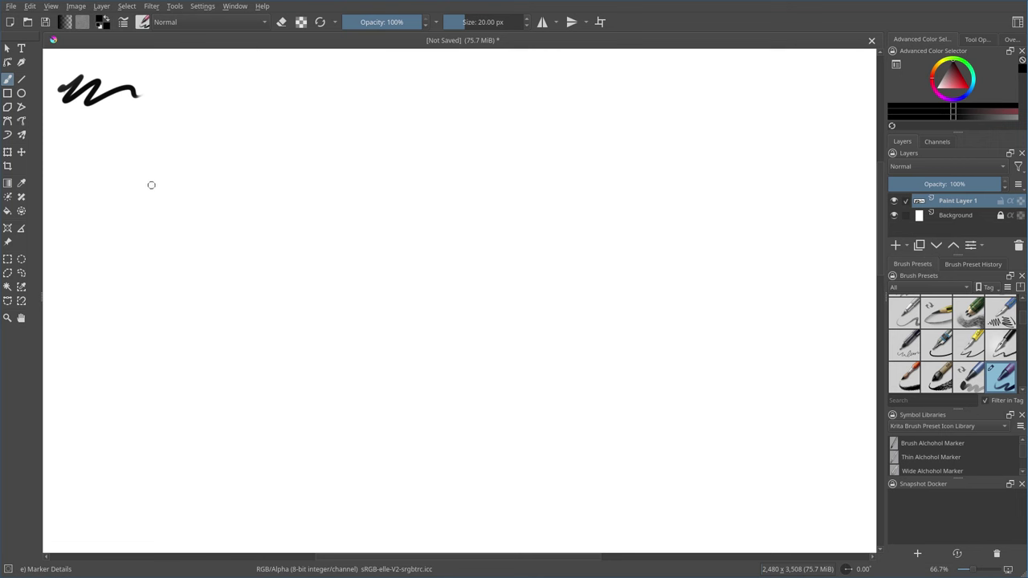
Step: Sketch a frowning spiky-haired face and frame it in a large rounded box
mouse_move(153, 142)
mouse_down()
mouse_move(214, 144)
mouse_move(125, 128)
mouse_move(106, 231)
mouse_up()
drag(143, 194, 182, 189)
drag(164, 167, 147, 170)
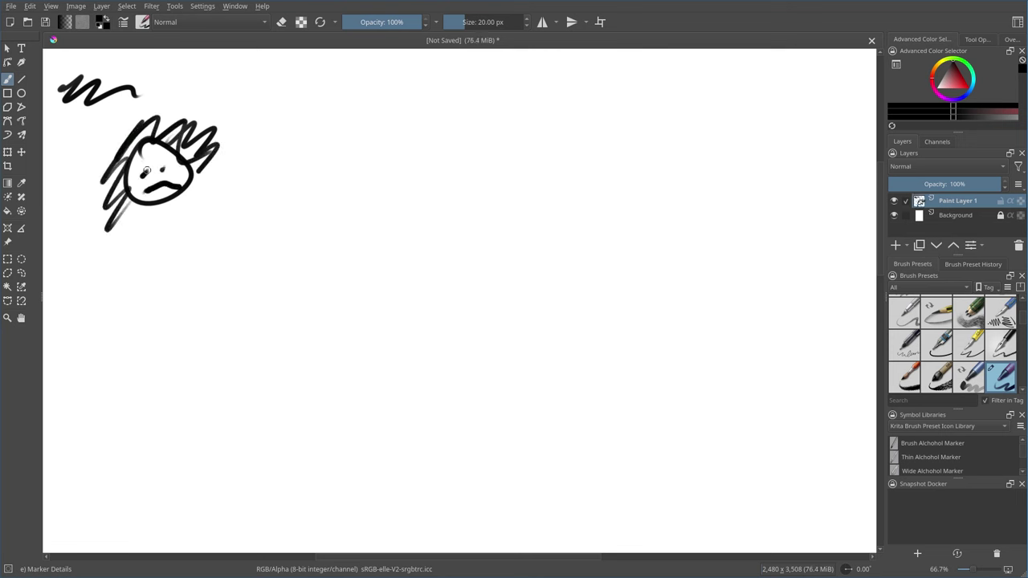
mouse_move(104, 128)
mouse_down()
mouse_move(212, 228)
mouse_move(175, 123)
mouse_move(99, 126)
mouse_up()
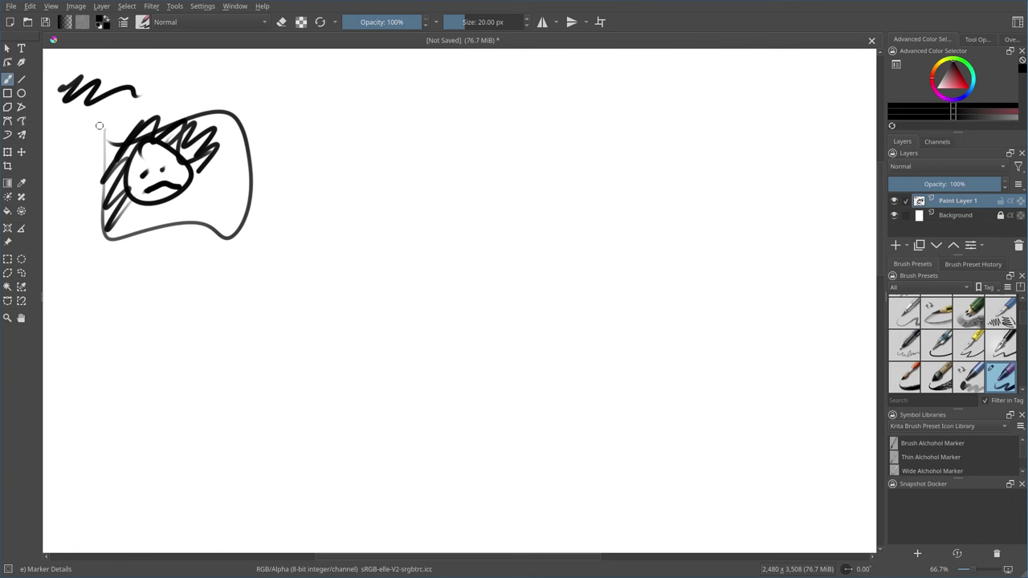
Step: Write AU right of the face and box it
mouse_move(290, 173)
mouse_down()
mouse_move(295, 147)
mouse_move(324, 167)
mouse_up()
mouse_move(289, 150)
mouse_down()
mouse_move(313, 137)
mouse_move(360, 145)
mouse_up()
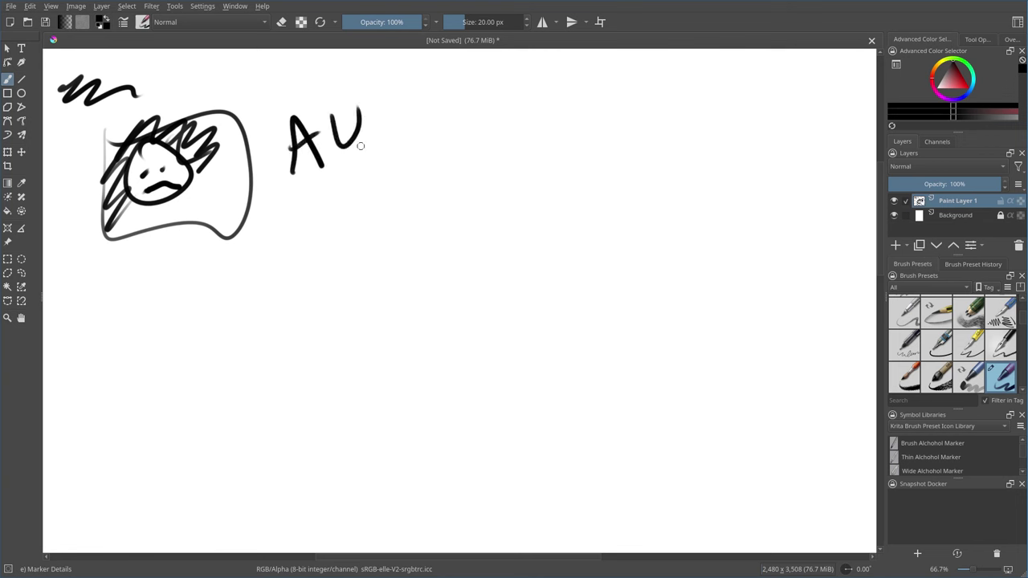
mouse_move(298, 205)
mouse_down()
mouse_move(265, 105)
mouse_move(283, 201)
mouse_up()
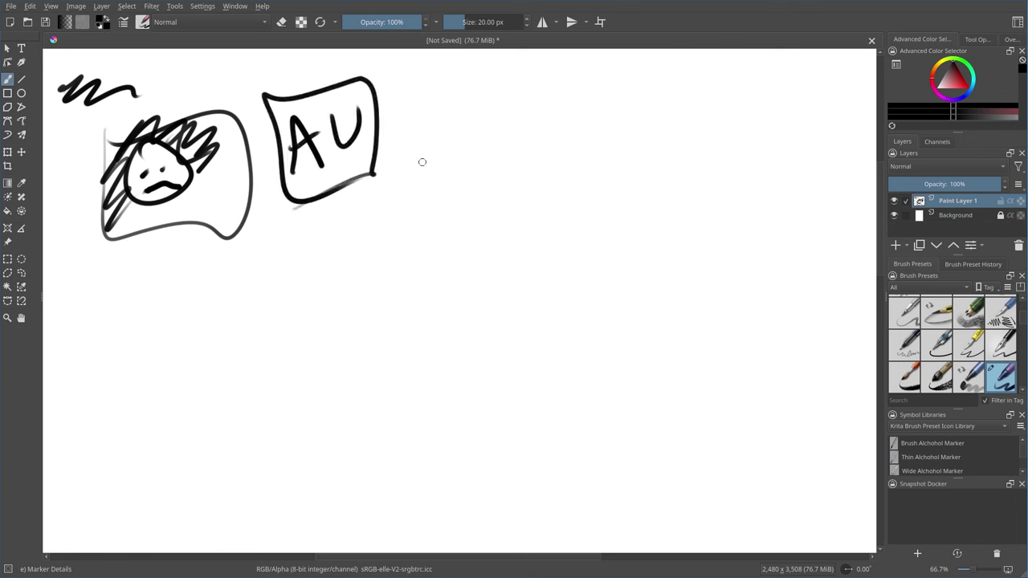
Step: Handwrite a boxed 'Malware' below and link it to AU with a curve
mouse_move(146, 293)
mouse_down()
mouse_move(150, 324)
mouse_move(181, 302)
mouse_move(218, 320)
mouse_up()
drag(238, 265, 241, 314)
mouse_move(259, 288)
mouse_down()
mouse_move(284, 304)
mouse_move(417, 255)
mouse_up()
mouse_move(178, 370)
mouse_down()
mouse_move(390, 318)
mouse_move(140, 266)
mouse_move(281, 329)
mouse_up()
mouse_move(363, 135)
mouse_down()
mouse_move(418, 161)
mouse_move(432, 179)
mouse_move(397, 212)
mouse_up()
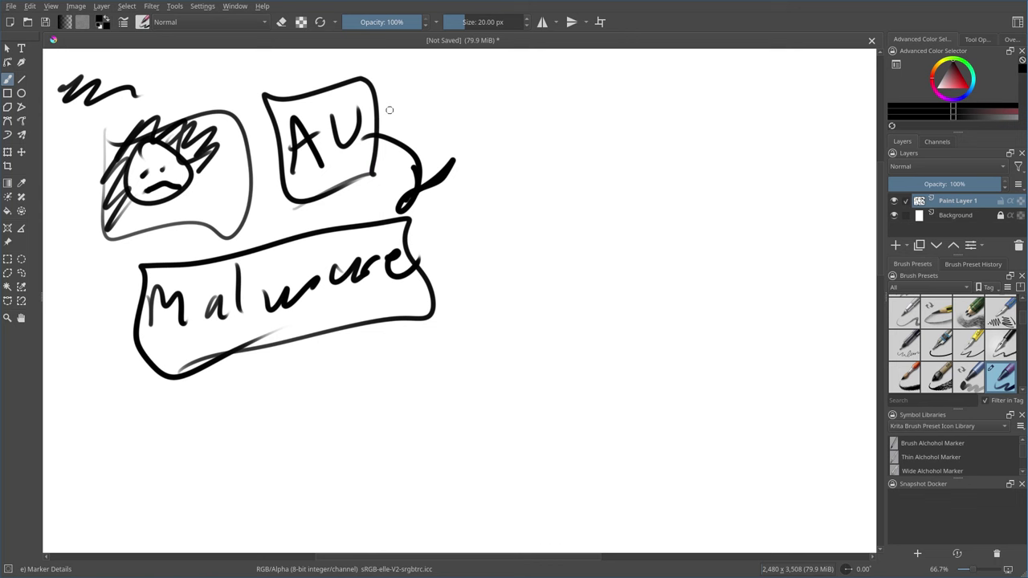
Step: Draw a floppy-disk icon with an arrow to a dark box, plus a wavy box below
mouse_move(491, 111)
mouse_down()
mouse_move(503, 170)
mouse_move(551, 142)
mouse_move(529, 110)
mouse_move(522, 134)
mouse_move(543, 112)
mouse_up()
drag(514, 170, 535, 167)
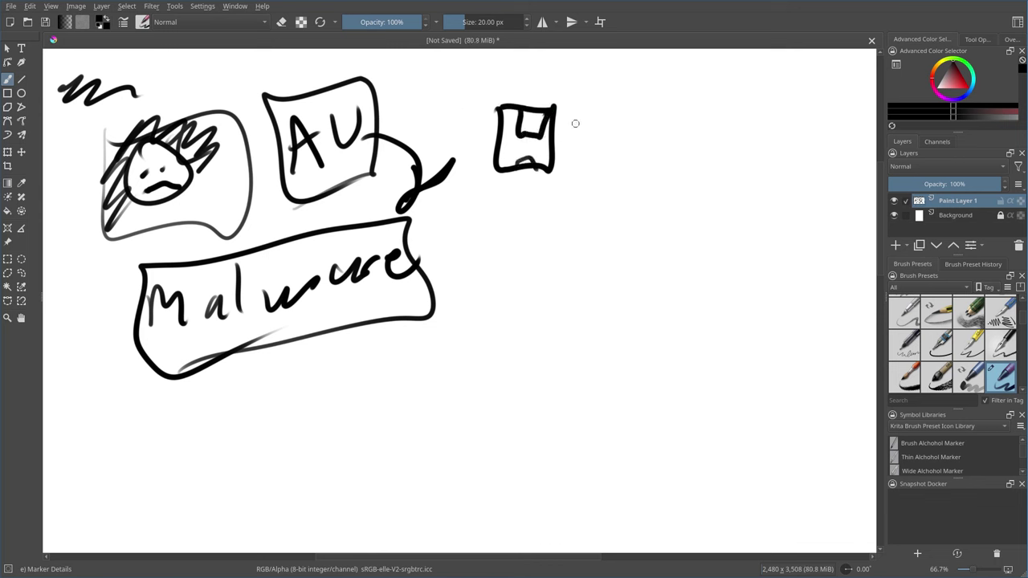
mouse_move(559, 137)
mouse_down()
mouse_move(600, 135)
mouse_move(606, 116)
mouse_move(597, 149)
mouse_up()
drag(667, 140, 735, 153)
mouse_move(677, 88)
mouse_down()
mouse_move(718, 161)
mouse_move(760, 87)
mouse_move(702, 127)
mouse_move(737, 151)
mouse_move(718, 125)
mouse_move(704, 142)
mouse_move(735, 146)
mouse_up()
mouse_move(660, 201)
mouse_down()
mouse_move(690, 253)
mouse_move(769, 212)
mouse_move(640, 215)
mouse_up()
drag(662, 230, 767, 238)
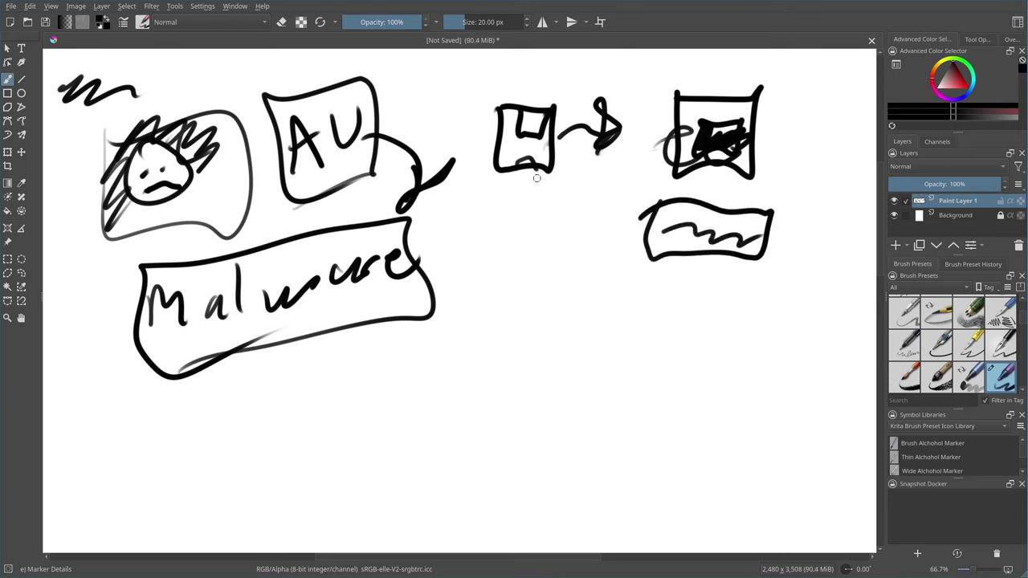
Step: Draw a second floppy disk below the first and link it to the wavy box
mouse_move(499, 214)
mouse_down()
mouse_move(533, 285)
mouse_move(564, 215)
mouse_move(506, 212)
mouse_up()
mouse_move(521, 220)
mouse_down()
mouse_move(522, 249)
mouse_move(552, 212)
mouse_up()
drag(522, 285, 549, 289)
drag(571, 247, 648, 239)
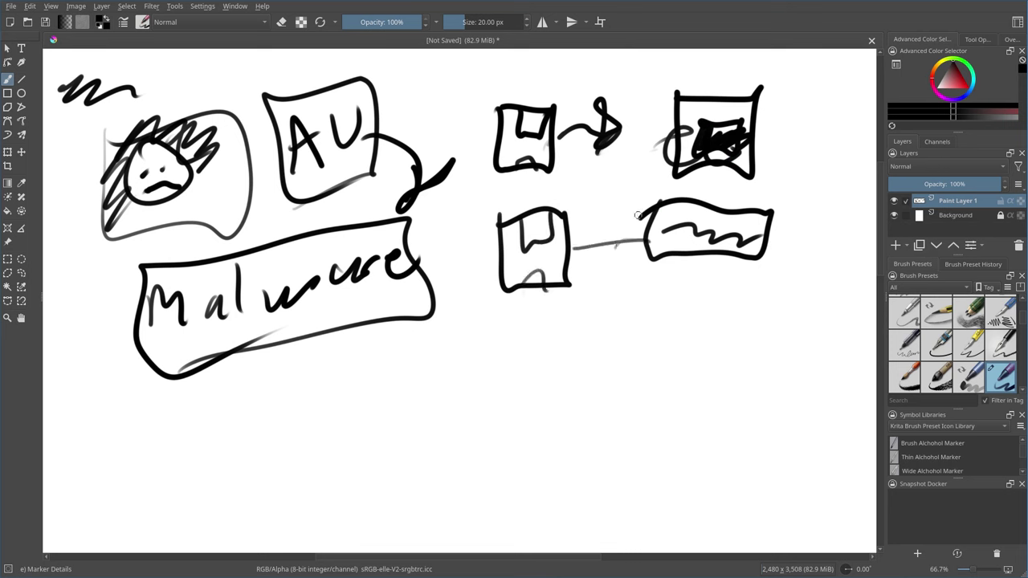
mouse_move(570, 211)
mouse_down()
mouse_move(543, 206)
mouse_move(672, 326)
mouse_move(730, 313)
mouse_move(696, 286)
mouse_up()
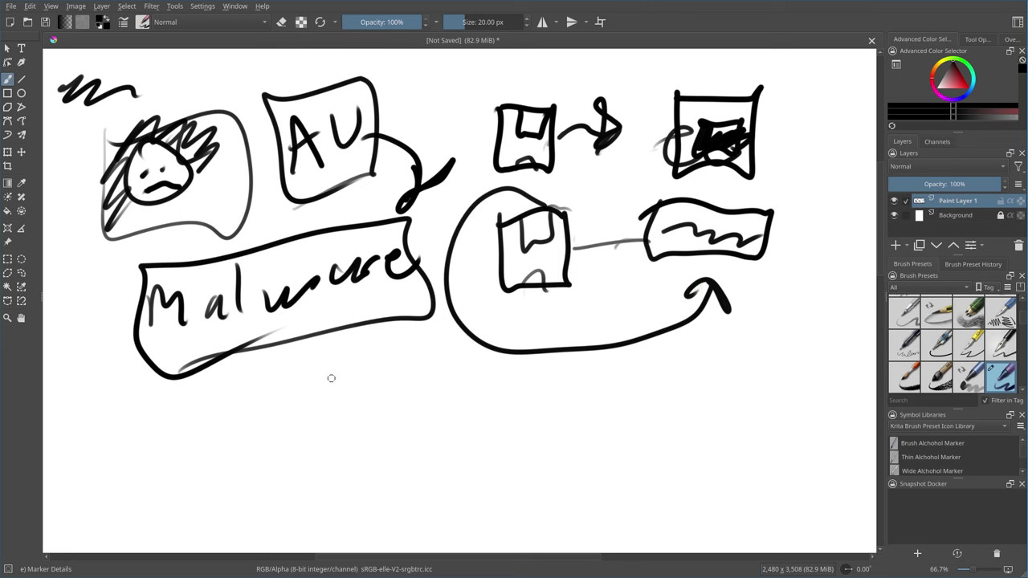
Step: Draw a cloud below Malware, with a rounded box and a wavy box beside it
mouse_move(293, 371)
mouse_down()
mouse_move(259, 422)
mouse_move(425, 454)
mouse_move(299, 371)
mouse_up()
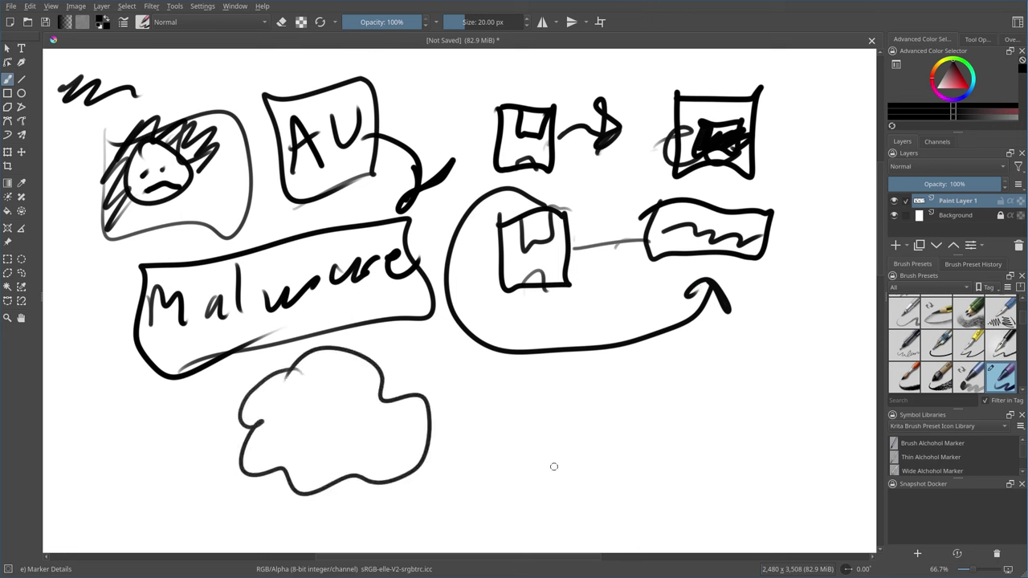
mouse_move(521, 409)
mouse_down()
mouse_move(597, 460)
mouse_move(606, 384)
mouse_move(539, 396)
mouse_move(594, 447)
mouse_move(584, 406)
mouse_move(587, 423)
mouse_move(572, 425)
mouse_move(602, 445)
mouse_up()
mouse_move(499, 482)
mouse_down()
mouse_move(494, 525)
mouse_move(633, 517)
mouse_move(528, 480)
mouse_move(639, 512)
mouse_up()
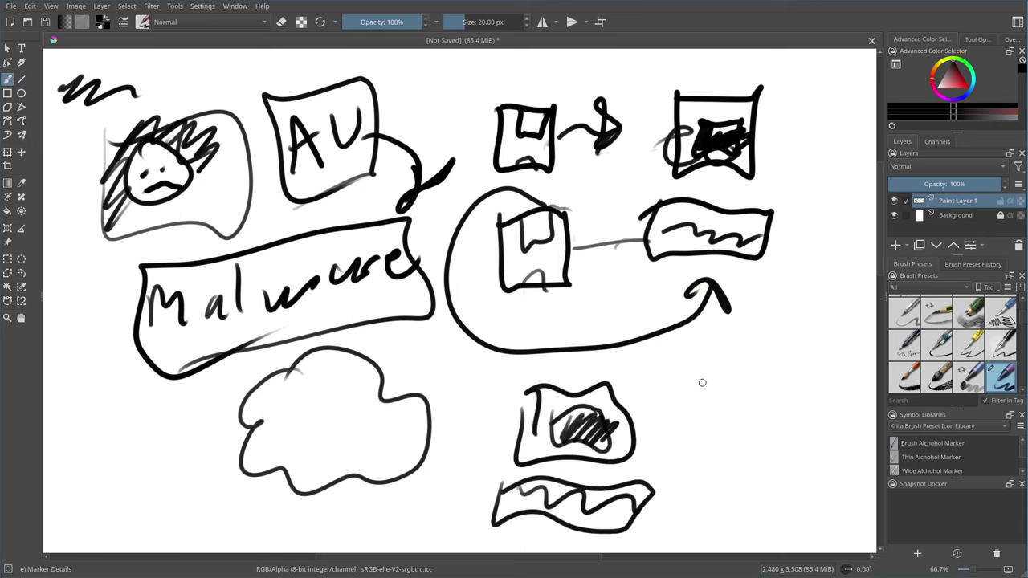
Step: Handwrite 'email' and draw an arrow from it into the cloud
drag(700, 383, 721, 411)
mouse_move(753, 380)
mouse_down()
mouse_move(819, 390)
mouse_move(829, 409)
mouse_up()
click(829, 358)
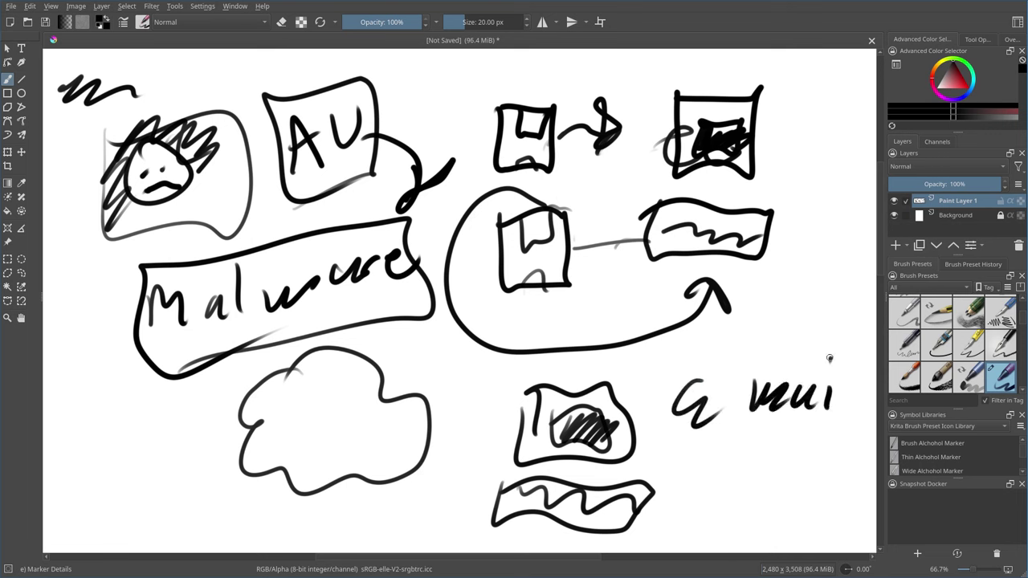
mouse_move(849, 365)
mouse_down()
mouse_move(849, 406)
mouse_move(801, 392)
mouse_up()
mouse_move(663, 386)
mouse_down()
mouse_move(632, 381)
mouse_move(408, 388)
mouse_move(471, 393)
mouse_up()
drag(458, 350, 399, 390)
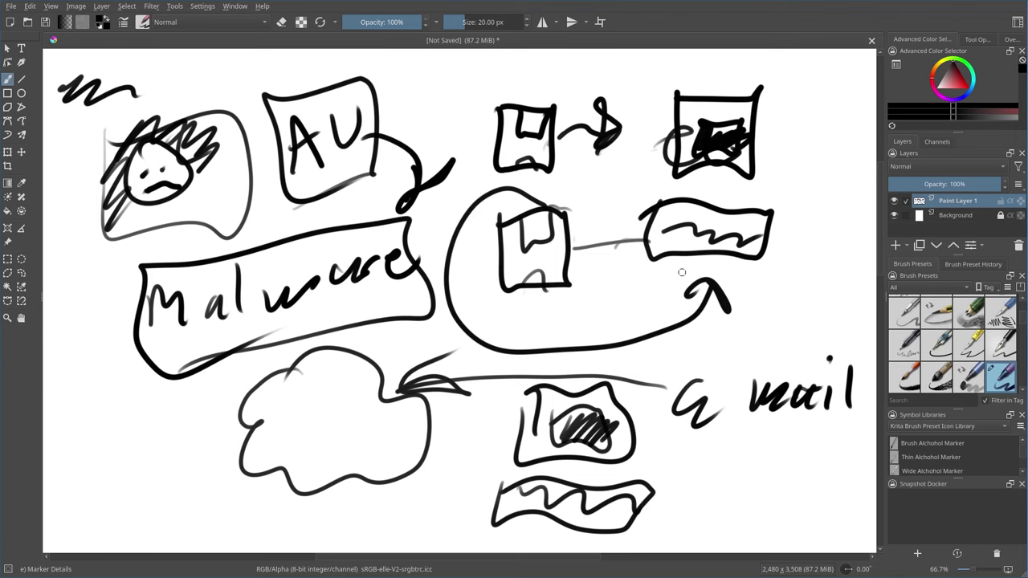
mouse_move(482, 431)
mouse_down()
mouse_move(461, 294)
mouse_move(466, 149)
mouse_move(442, 62)
mouse_up()
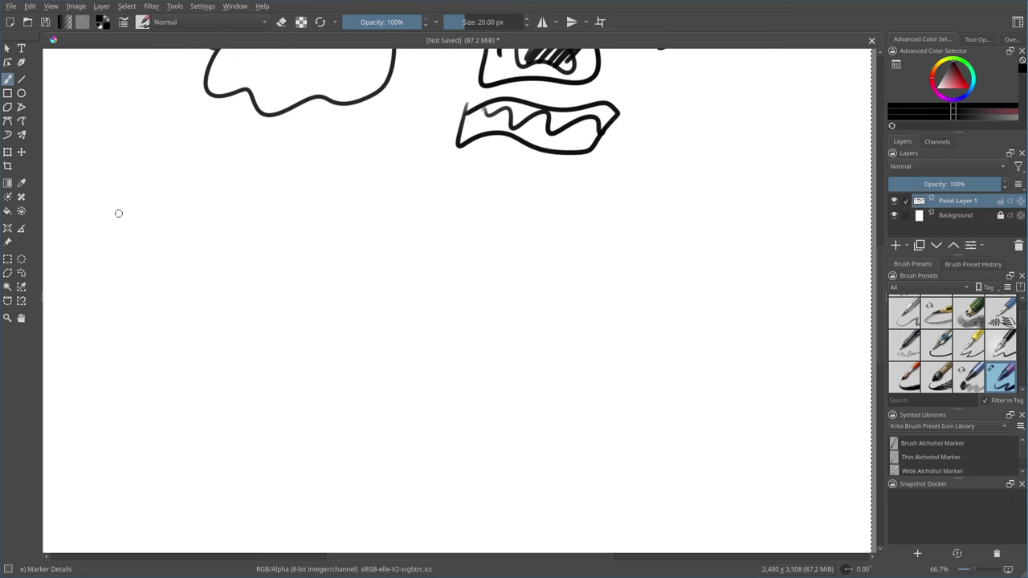
Step: Draw an 'Exe' box and a 'Log' box with an arrow from Exe to Log
mouse_move(112, 178)
mouse_down()
mouse_move(192, 271)
mouse_move(98, 180)
mouse_up()
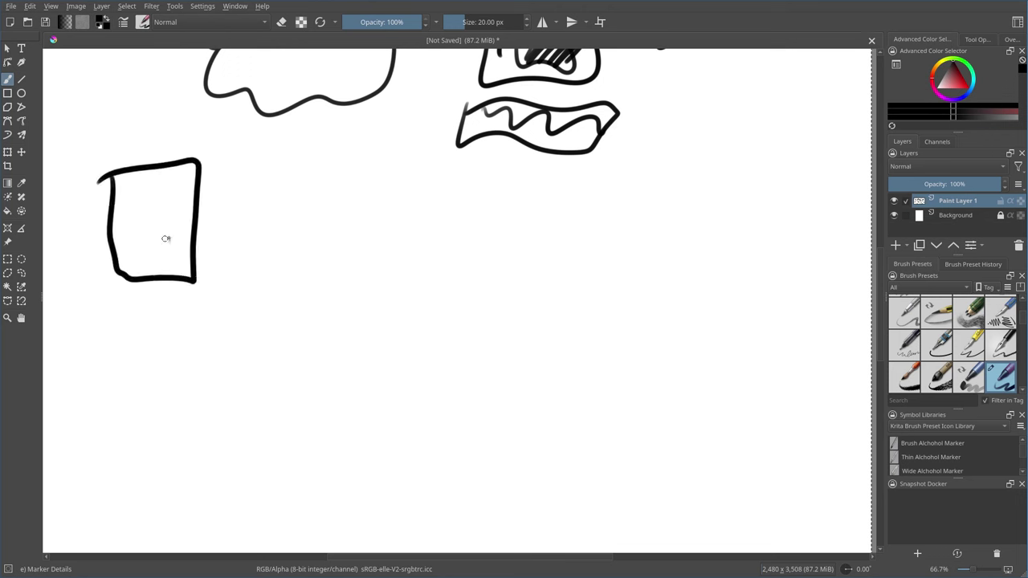
mouse_move(169, 238)
mouse_down()
mouse_move(183, 268)
mouse_move(244, 255)
mouse_up()
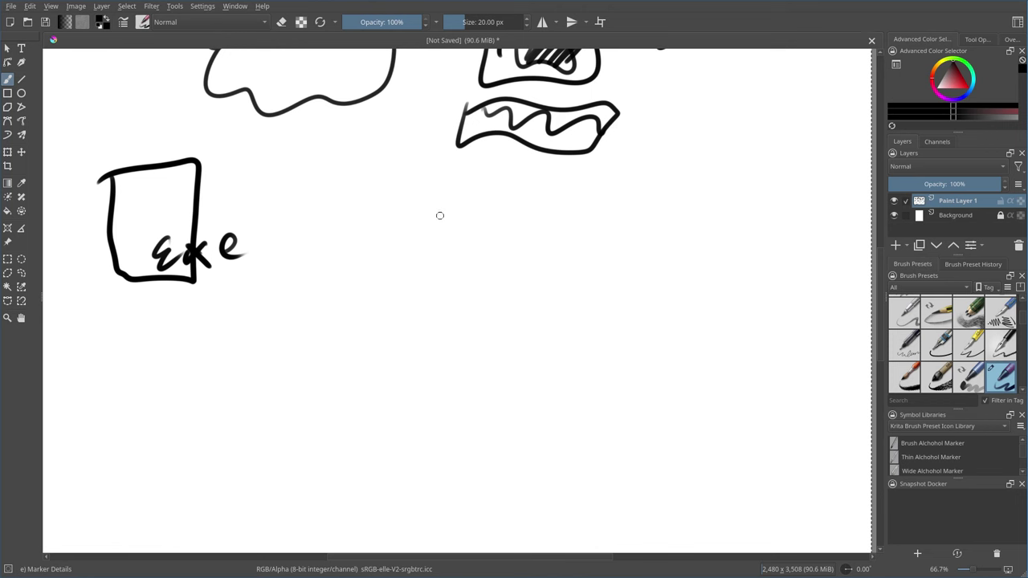
mouse_move(328, 196)
mouse_down()
mouse_move(397, 276)
mouse_move(391, 219)
mouse_move(358, 189)
mouse_move(313, 205)
mouse_move(371, 222)
mouse_move(362, 199)
mouse_up()
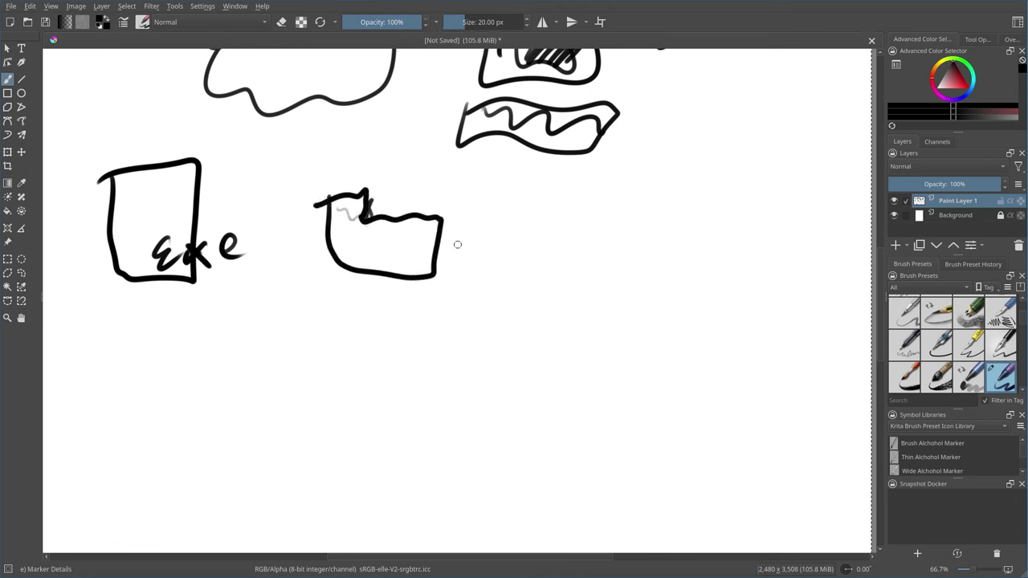
drag(356, 237, 384, 258)
mouse_move(398, 244)
mouse_down()
mouse_move(418, 270)
mouse_move(409, 249)
mouse_move(422, 237)
mouse_move(415, 267)
mouse_move(419, 248)
mouse_up()
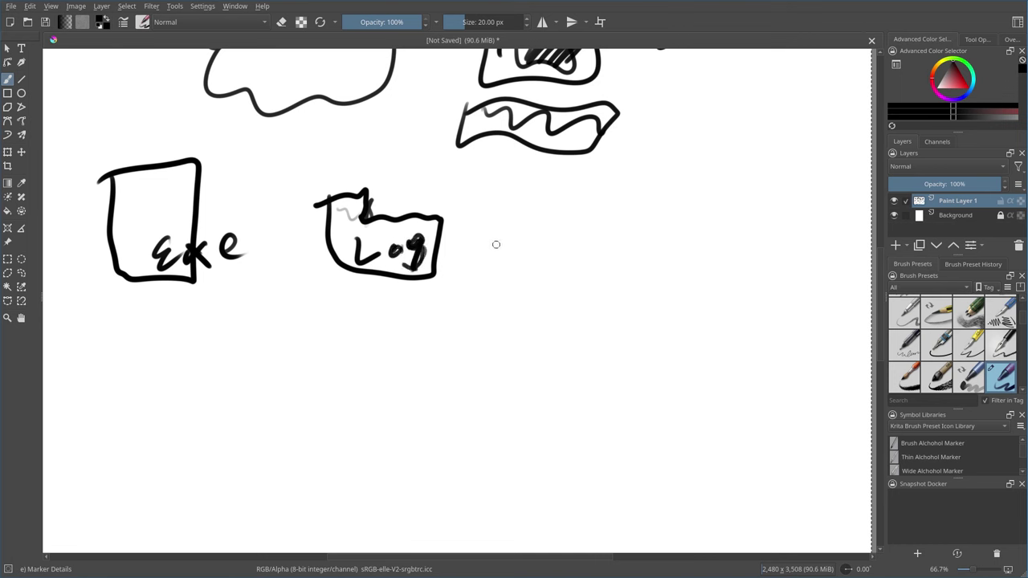
mouse_move(211, 204)
mouse_down()
mouse_move(255, 169)
mouse_move(322, 191)
mouse_move(289, 202)
mouse_up()
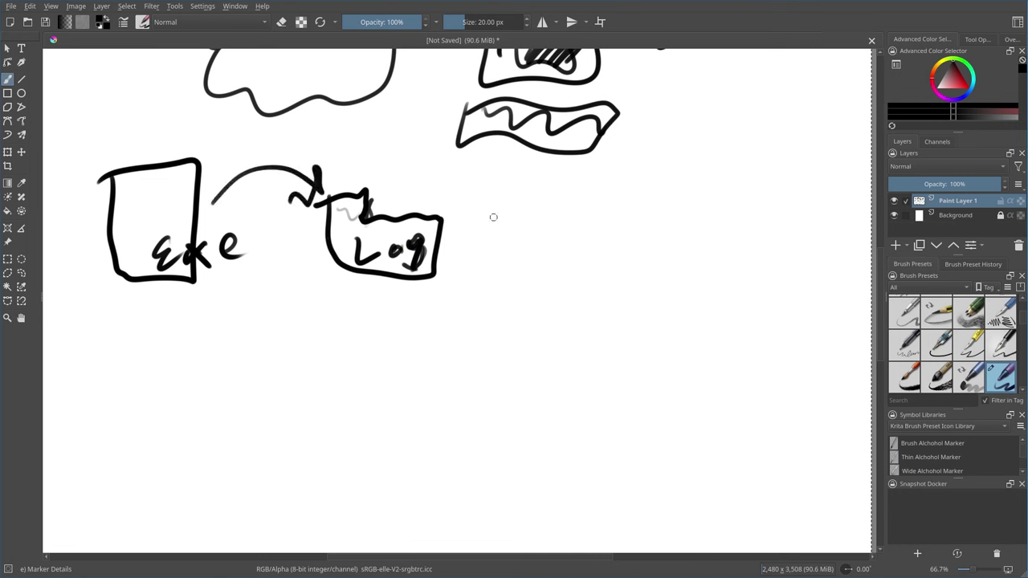
Step: Write '7day' right of the Log box and cross out Log with an X
mouse_move(466, 219)
mouse_down()
mouse_move(509, 200)
mouse_move(506, 257)
mouse_move(557, 198)
mouse_move(587, 237)
mouse_up()
drag(608, 210, 607, 241)
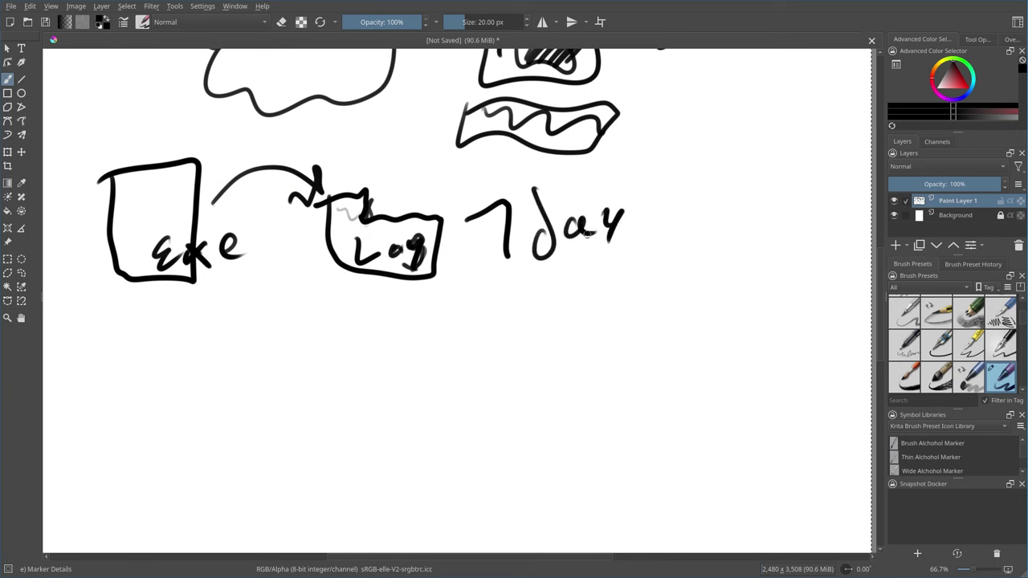
mouse_move(329, 193)
mouse_down()
mouse_move(450, 281)
mouse_move(464, 279)
mouse_up()
drag(440, 214, 291, 323)
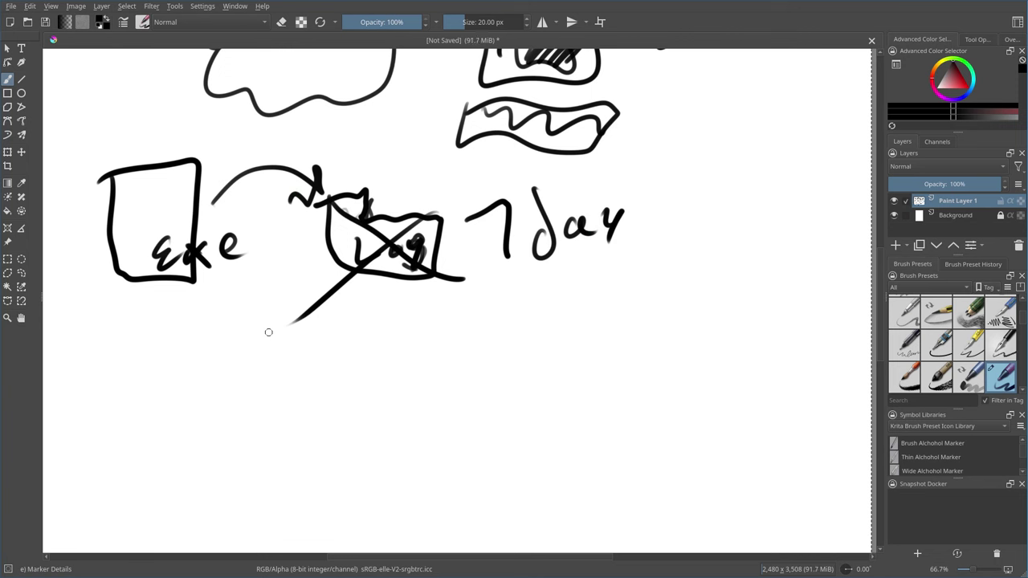
Step: Write a boxed 'AU' right of 7day and draw a smiling face below
mouse_move(693, 234)
mouse_down()
mouse_move(698, 176)
mouse_move(727, 194)
mouse_up()
drag(745, 181, 755, 213)
drag(755, 162, 783, 157)
mouse_move(692, 179)
mouse_down()
mouse_move(810, 159)
mouse_move(679, 168)
mouse_up()
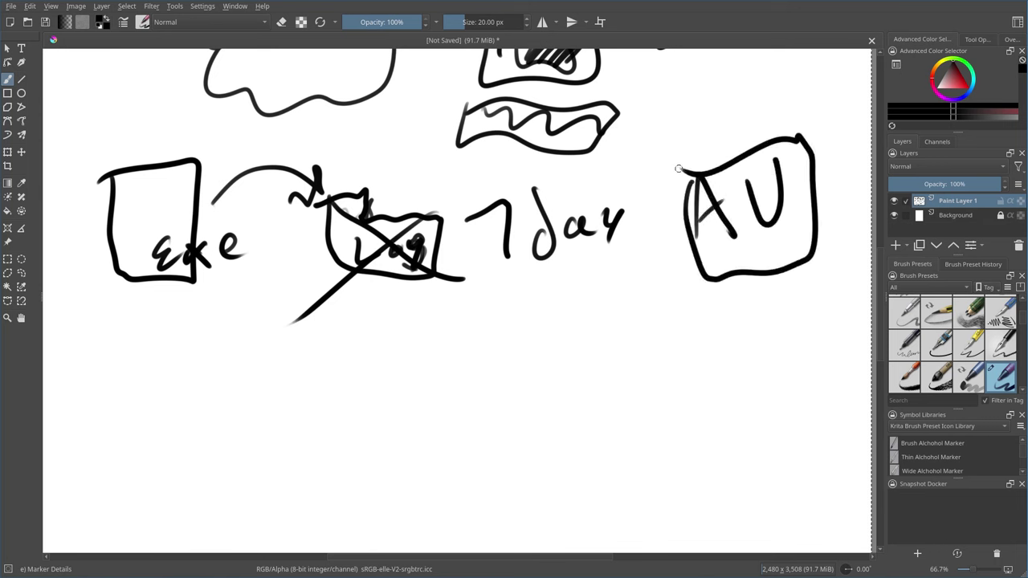
drag(201, 182, 228, 178)
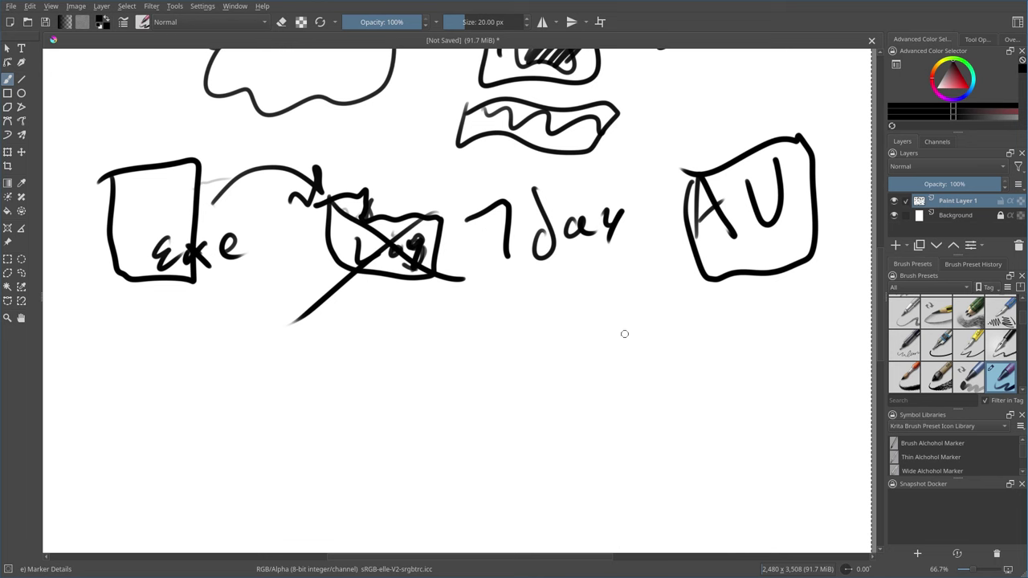
drag(616, 315, 591, 308)
drag(566, 389, 602, 371)
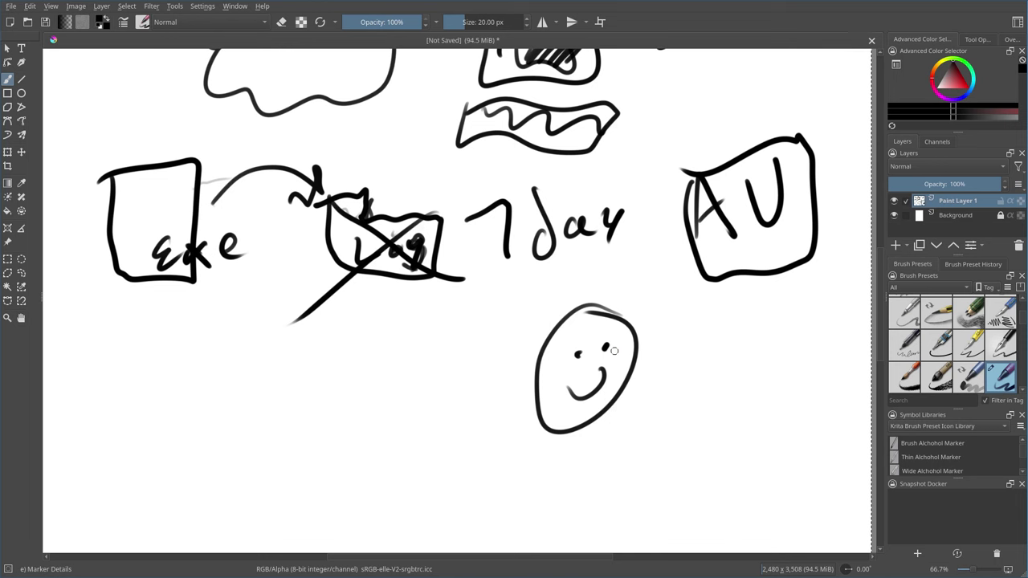
Step: Draw an arrow from the Exe box to the smiley and circle the face in grey
mouse_move(183, 296)
mouse_down()
mouse_move(273, 392)
mouse_move(498, 398)
mouse_move(517, 374)
mouse_move(528, 388)
mouse_move(503, 455)
mouse_up()
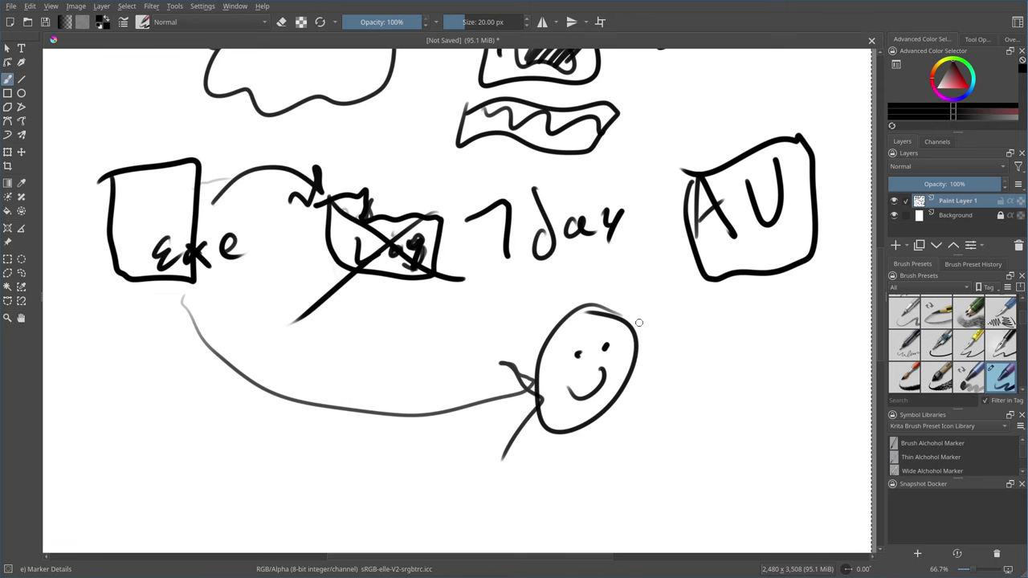
drag(656, 383, 622, 333)
mouse_move(601, 229)
mouse_down()
mouse_move(554, 410)
mouse_move(493, 331)
mouse_up()
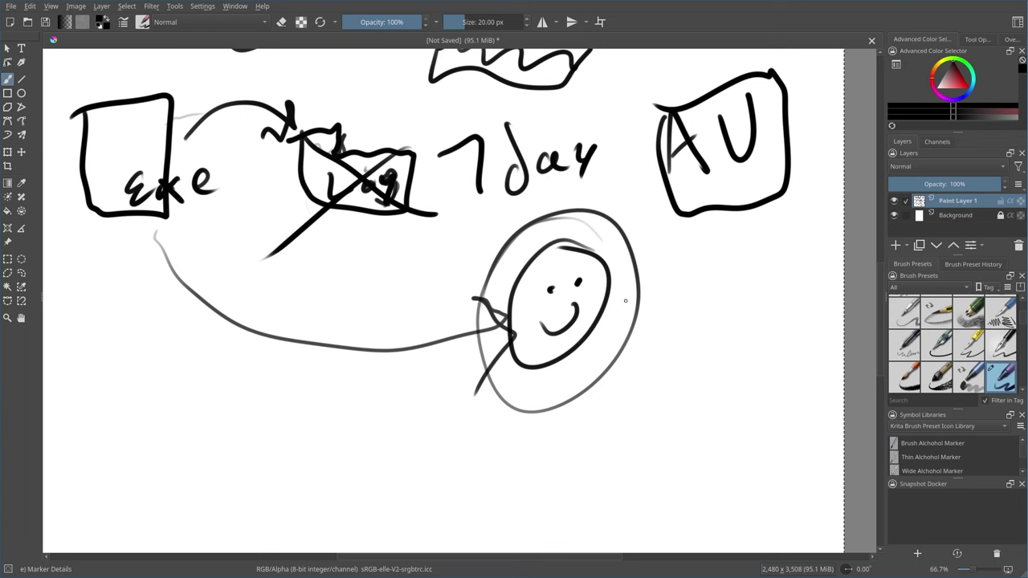
Step: Sweep a curve from the circled face to a grey-outlined phone shape
mouse_move(626, 299)
mouse_down()
mouse_move(676, 384)
mouse_move(490, 447)
mouse_move(273, 417)
mouse_up()
mouse_move(137, 359)
mouse_down()
mouse_move(131, 438)
mouse_move(201, 369)
mouse_move(154, 367)
mouse_move(178, 444)
mouse_move(155, 386)
mouse_move(171, 421)
mouse_up()
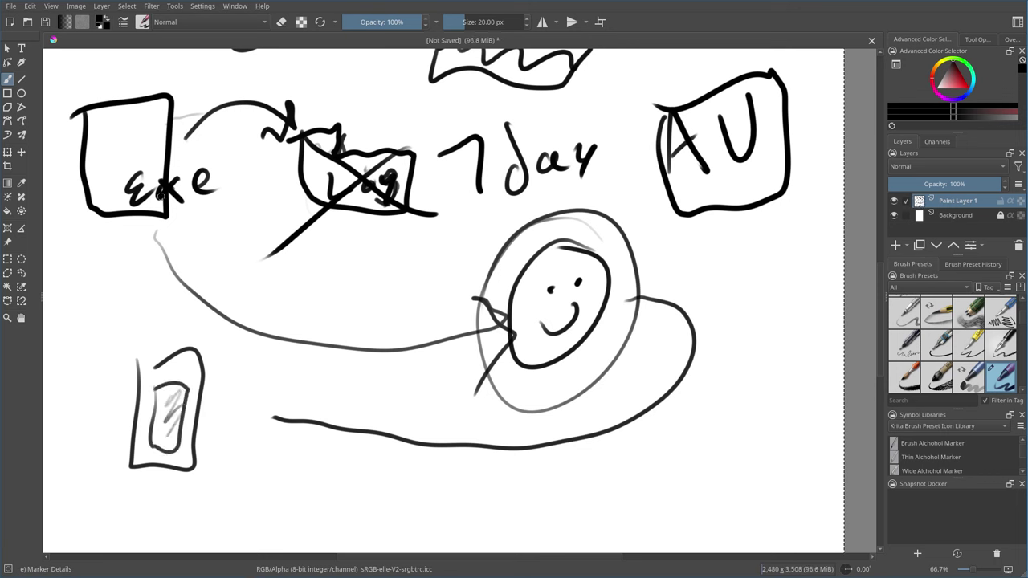
mouse_move(119, 355)
mouse_down()
mouse_move(111, 392)
mouse_move(196, 315)
mouse_move(109, 357)
mouse_up()
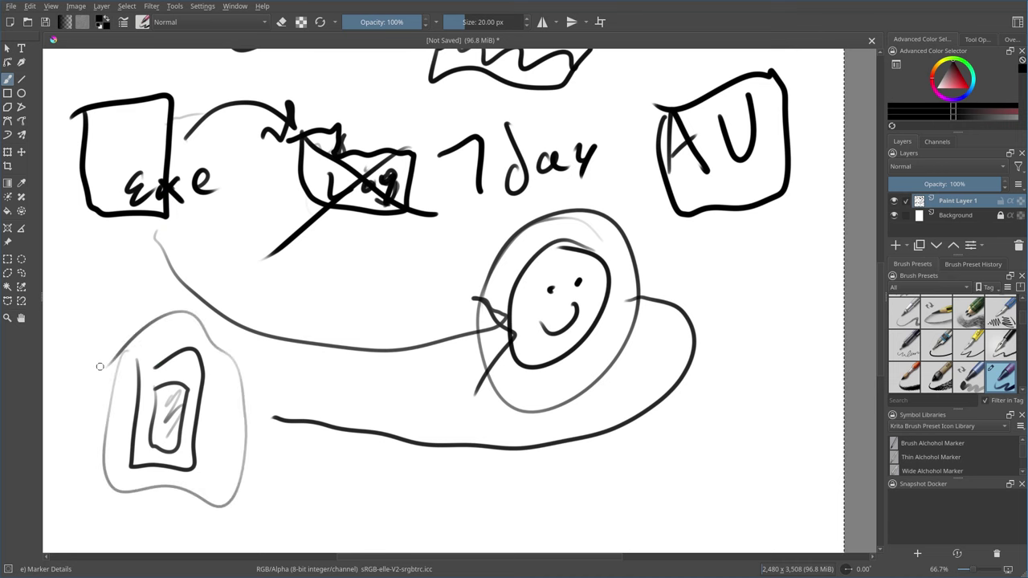
Step: Handwrite 'FOSS' below the long curve
drag(514, 452, 484, 392)
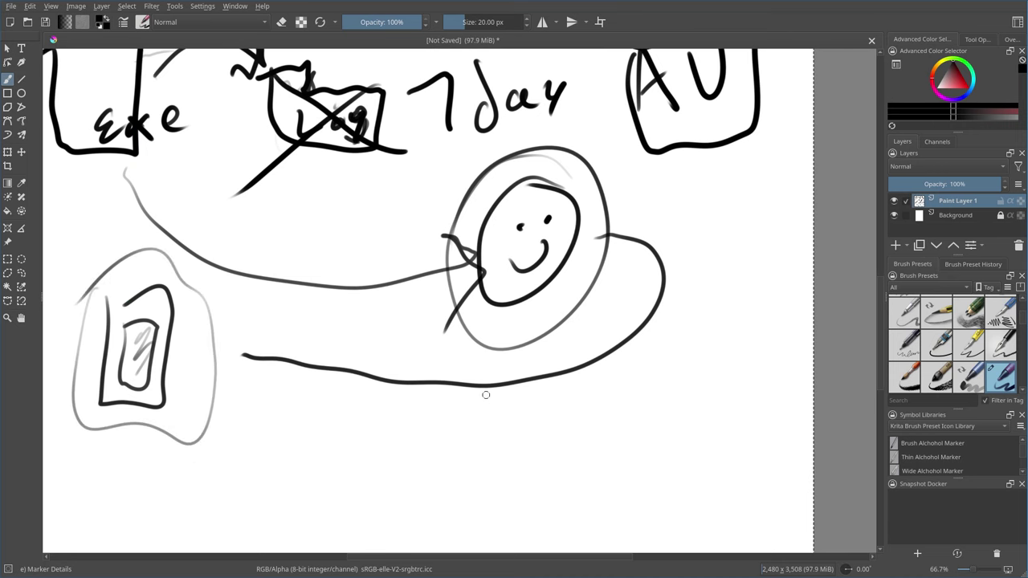
mouse_move(334, 430)
mouse_down()
mouse_move(336, 465)
mouse_move(336, 440)
mouse_move(324, 453)
mouse_up()
drag(359, 412, 336, 457)
mouse_move(420, 424)
mouse_down()
mouse_move(420, 450)
mouse_move(458, 409)
mouse_up()
mouse_move(426, 441)
mouse_down()
mouse_move(453, 413)
mouse_move(482, 467)
mouse_up()
drag(514, 421, 492, 446)
mouse_move(554, 413)
mouse_down()
mouse_move(537, 435)
mouse_move(506, 413)
mouse_move(546, 440)
mouse_move(482, 420)
mouse_up()
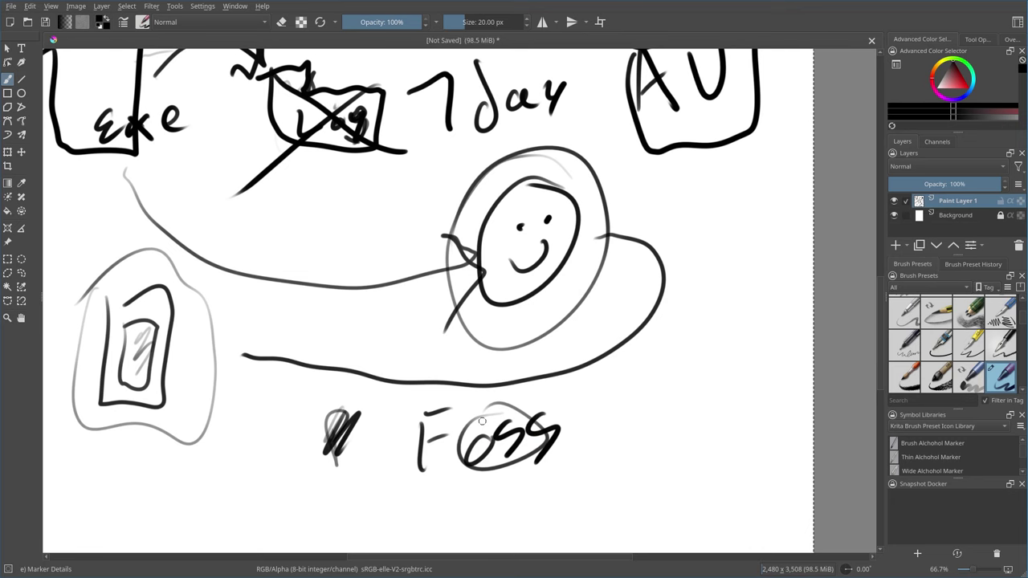
Step: Below the FOSS note, draw a boxed 'AU' and write 'Malware' beside it
scroll(554, 393, down, 3)
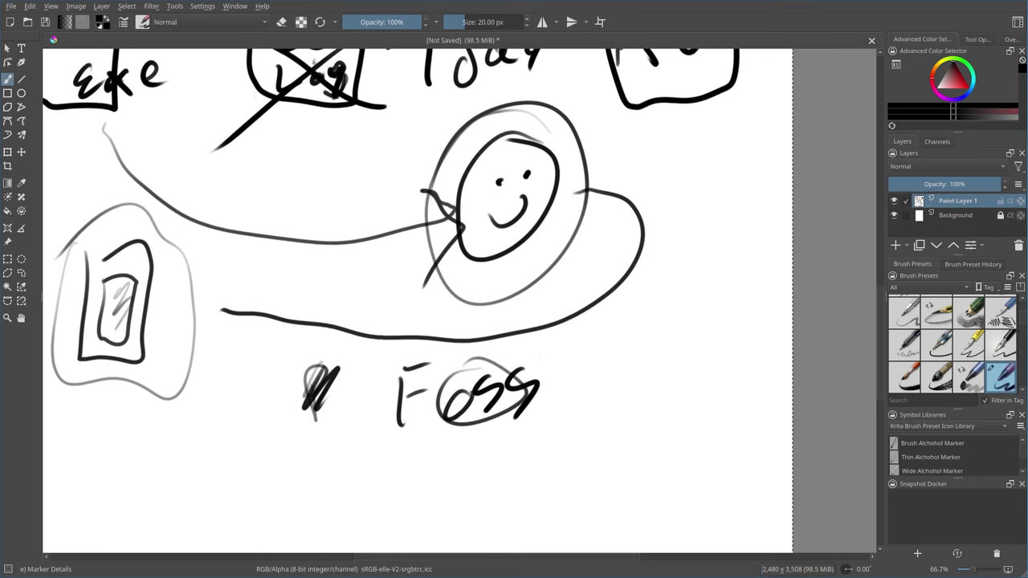
drag(589, 401, 660, 344)
scroll(323, 360, down, 8)
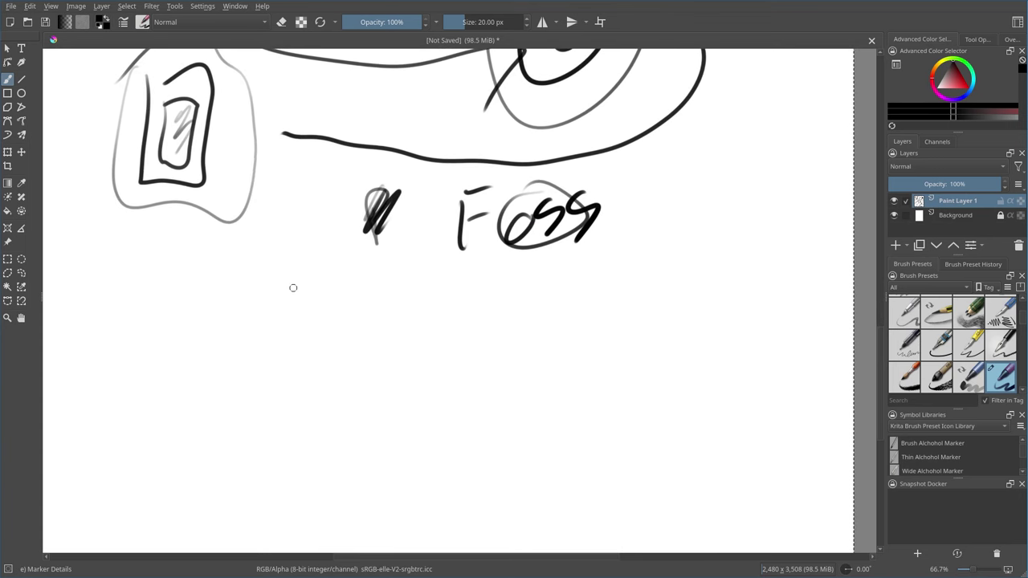
mouse_move(381, 345)
mouse_down()
mouse_move(381, 326)
mouse_move(379, 359)
mouse_up()
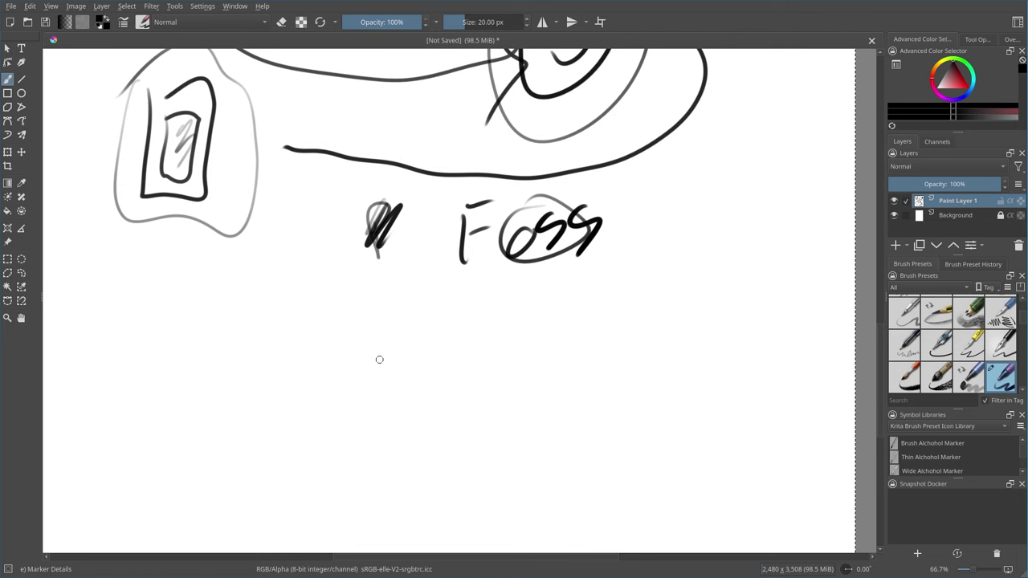
mouse_move(124, 394)
mouse_down()
mouse_move(155, 379)
mouse_move(143, 359)
mouse_up()
drag(160, 325, 183, 321)
mouse_move(95, 334)
mouse_down()
mouse_move(142, 409)
mouse_move(211, 347)
mouse_move(87, 340)
mouse_up()
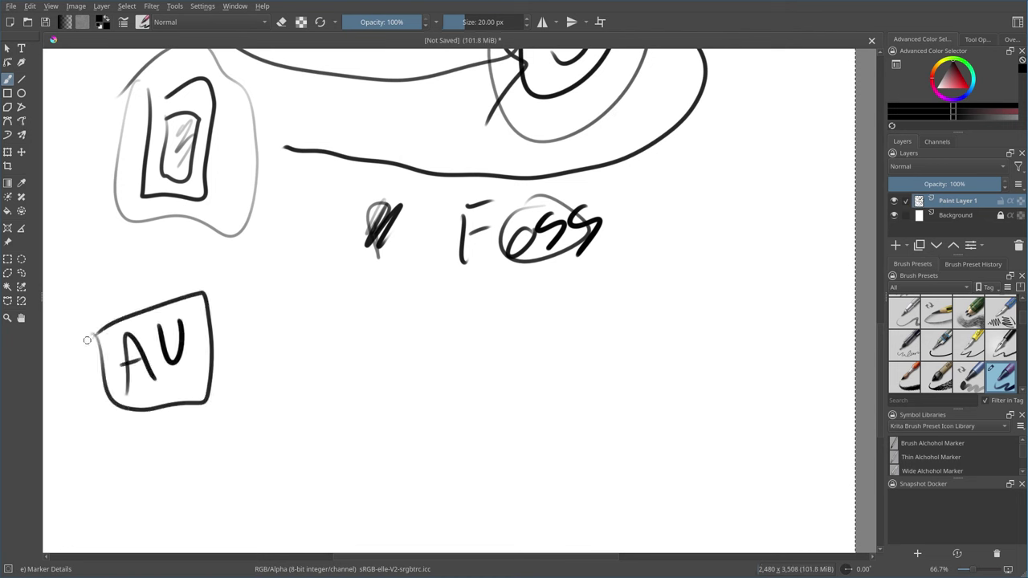
mouse_move(271, 404)
mouse_down()
mouse_move(300, 386)
mouse_move(343, 386)
mouse_up()
mouse_move(340, 332)
mouse_down()
mouse_move(342, 383)
mouse_move(450, 344)
mouse_move(485, 358)
mouse_up()
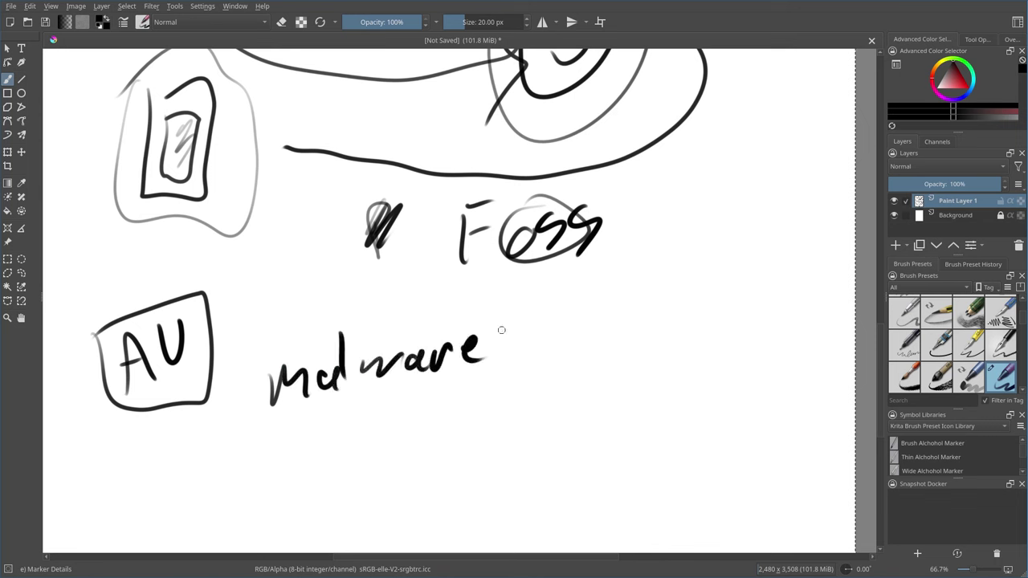
Step: Sketch a smiley right of Malware with a circled question mark above it
drag(680, 330, 670, 332)
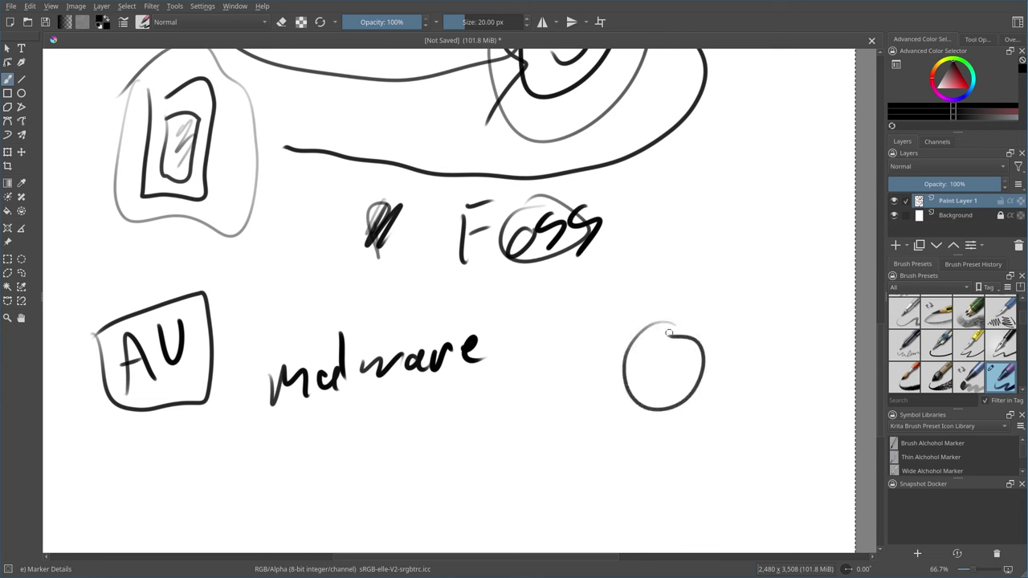
drag(655, 380, 683, 375)
drag(682, 349, 656, 358)
drag(643, 256, 671, 300)
mouse_move(642, 229)
mouse_down()
mouse_move(617, 262)
mouse_move(682, 224)
mouse_up()
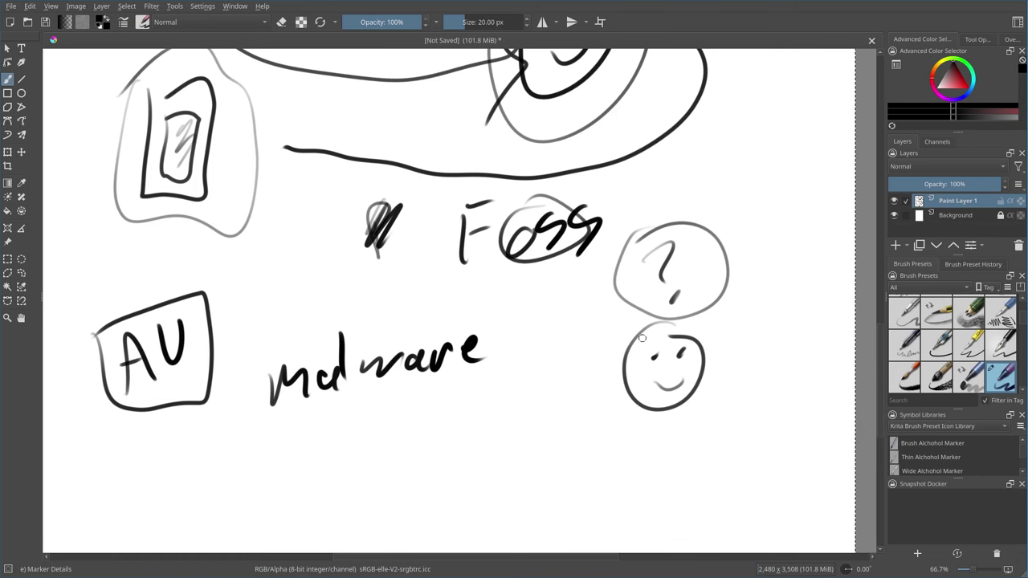
scroll(185, 458, down, 2)
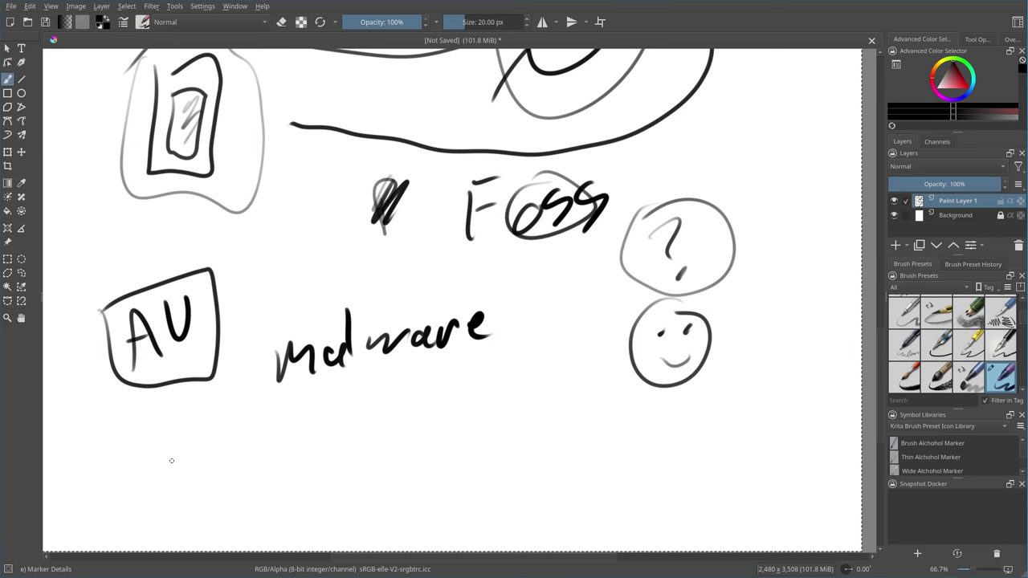
Step: Write 'md5sum' and '1234' below the AU box, with a bracket from AU toward Malware
drag(171, 479, 202, 478)
drag(222, 419, 225, 478)
mouse_move(254, 434)
mouse_down()
mouse_move(275, 455)
mouse_move(252, 470)
mouse_up()
mouse_move(269, 432)
mouse_down()
mouse_move(252, 433)
mouse_move(287, 464)
mouse_move(379, 453)
mouse_up()
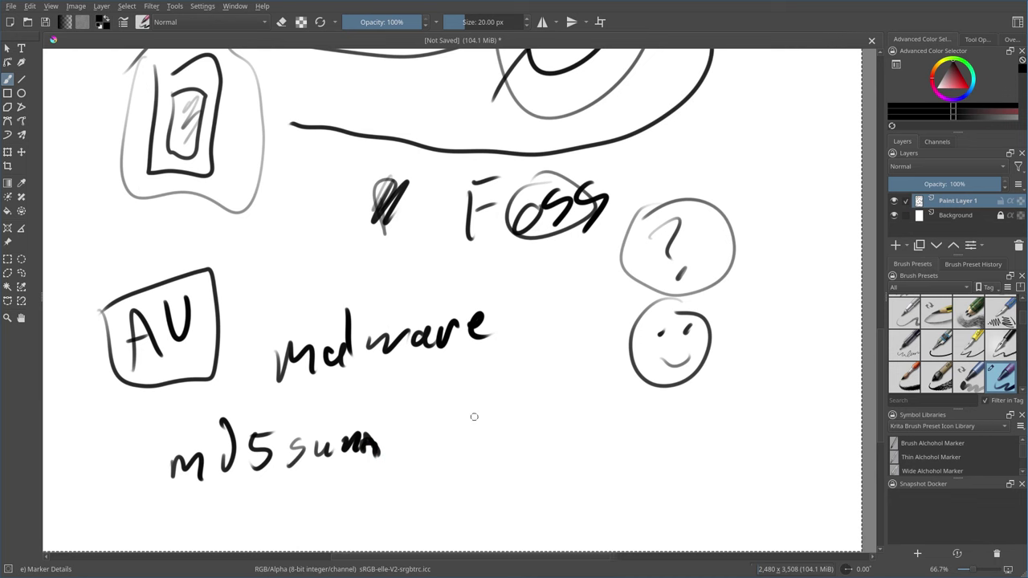
mouse_move(460, 414)
mouse_down()
mouse_move(461, 445)
mouse_move(512, 443)
mouse_up()
mouse_move(528, 407)
mouse_down()
mouse_move(536, 435)
mouse_move(579, 411)
mouse_move(576, 432)
mouse_up()
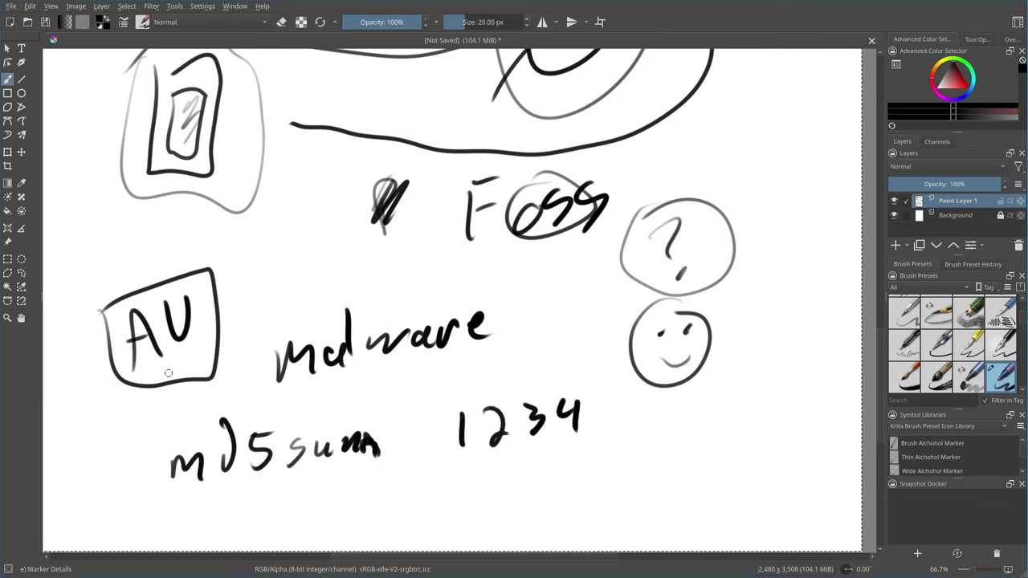
drag(226, 324, 297, 270)
drag(212, 351, 247, 380)
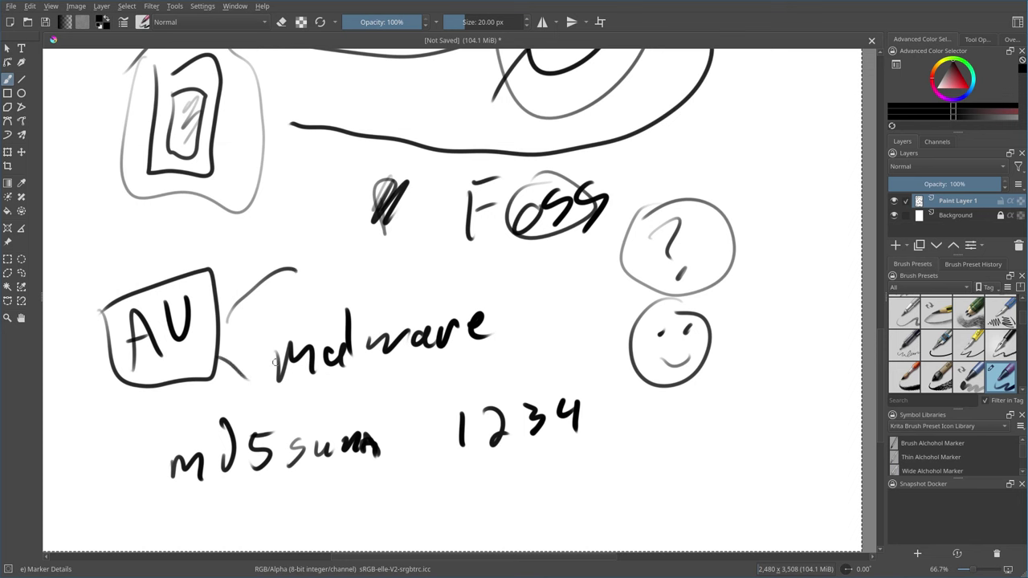
Step: Draw a grey box around 1234 and strike the number through
mouse_move(460, 464)
mouse_down()
mouse_move(589, 387)
mouse_move(539, 371)
mouse_move(446, 463)
mouse_up()
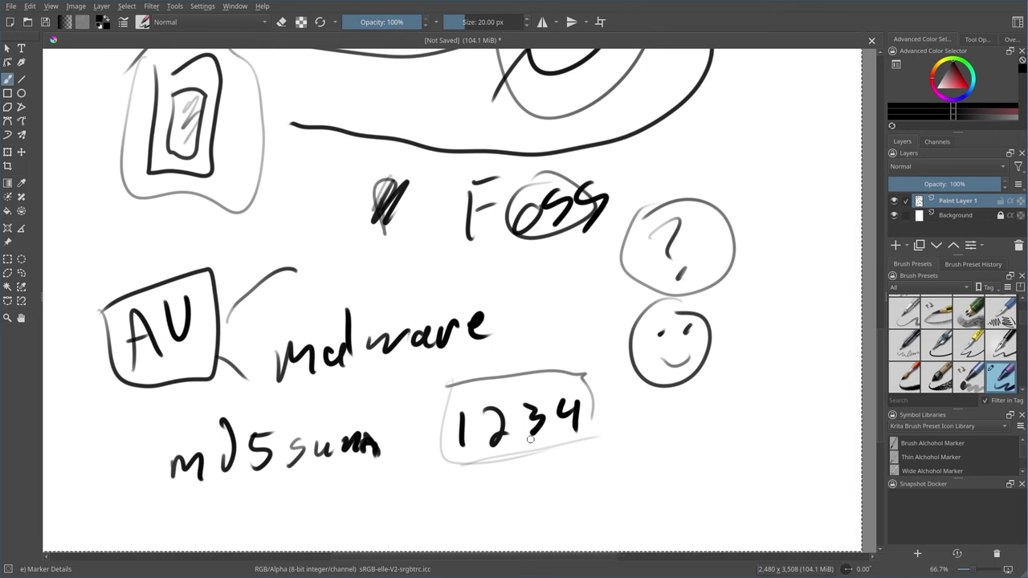
mouse_move(442, 399)
mouse_down()
mouse_move(432, 477)
mouse_move(447, 409)
mouse_up()
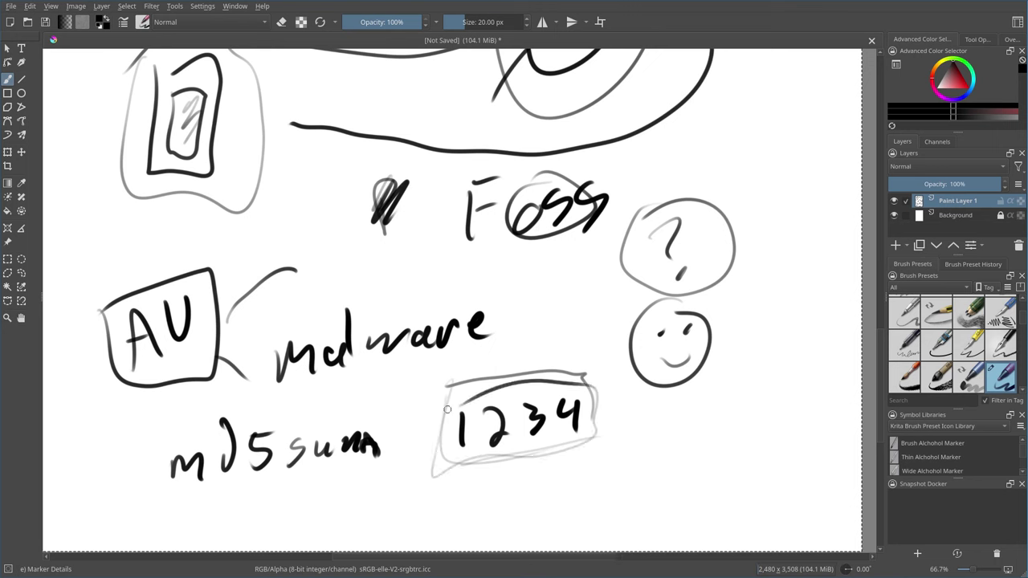
mouse_move(540, 455)
mouse_down()
mouse_move(606, 411)
mouse_move(445, 426)
mouse_up()
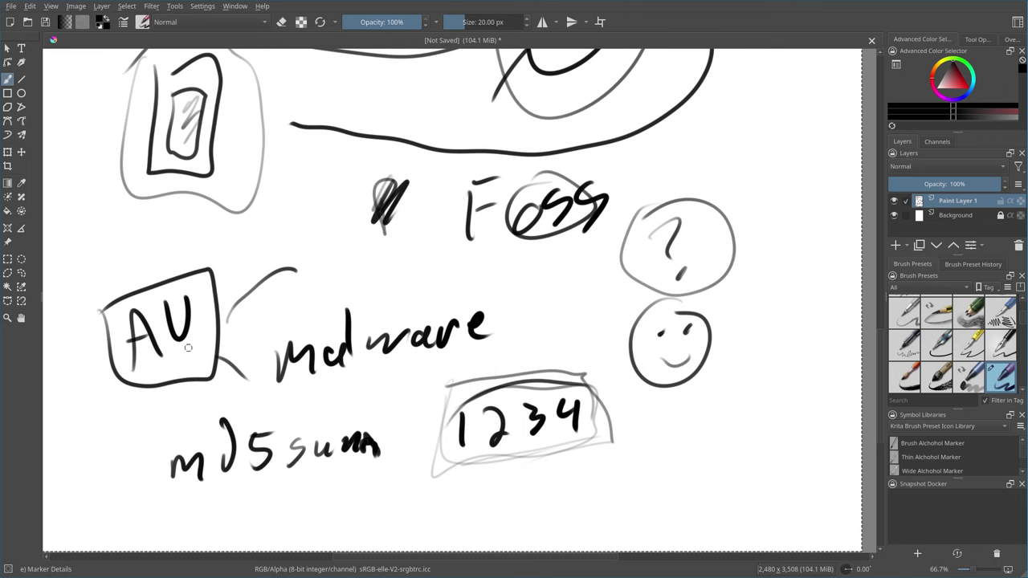
mouse_move(467, 408)
mouse_down()
mouse_move(449, 434)
mouse_move(635, 418)
mouse_up()
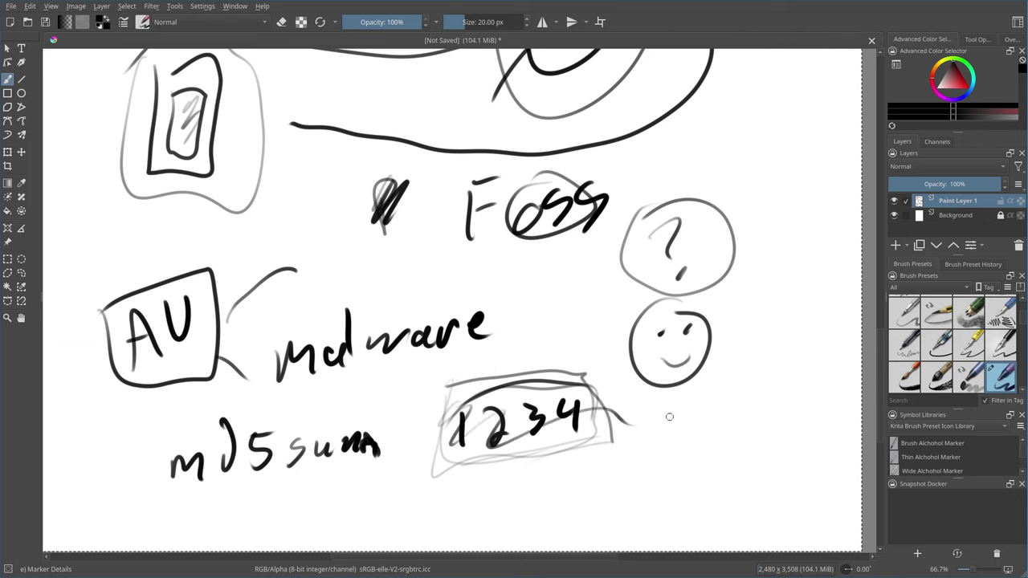
Step: Clear Paint Layer 1 and write 'C — printf("!")' at the top of the page
key(Delete)
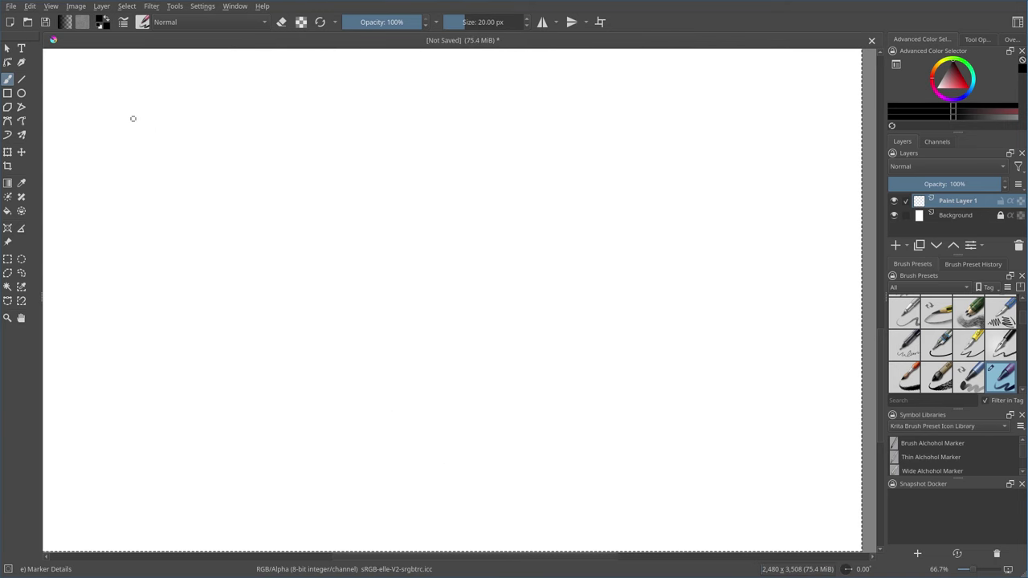
mouse_move(164, 104)
mouse_down()
mouse_move(218, 161)
mouse_move(345, 127)
mouse_up()
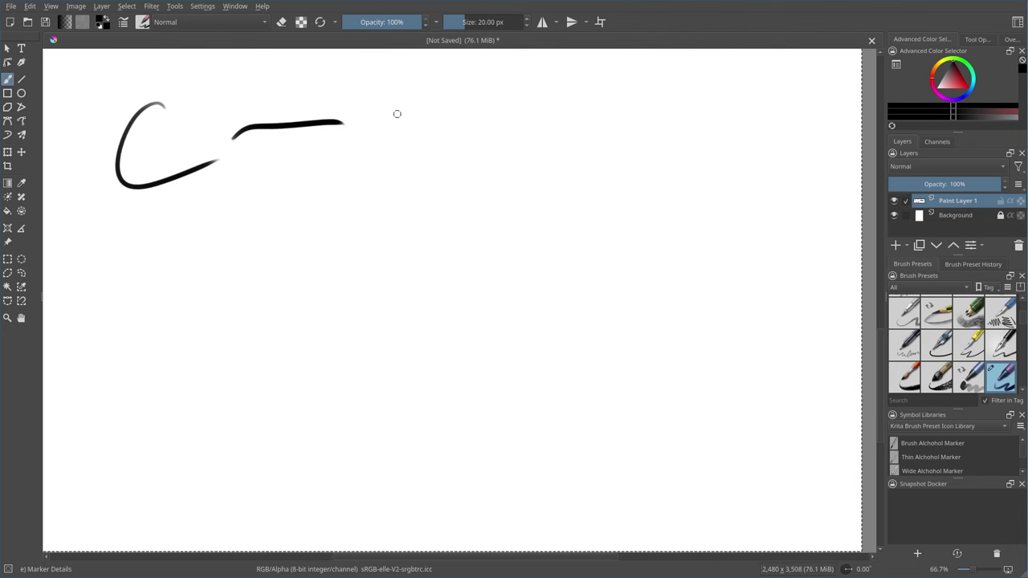
mouse_move(392, 114)
mouse_down()
mouse_move(407, 101)
mouse_move(395, 122)
mouse_move(438, 98)
mouse_move(462, 124)
mouse_up()
drag(460, 82, 461, 87)
drag(479, 120, 495, 119)
mouse_move(523, 80)
mouse_down()
mouse_move(515, 115)
mouse_move(527, 98)
mouse_move(501, 111)
mouse_move(511, 85)
mouse_move(565, 114)
mouse_up()
mouse_move(607, 77)
mouse_down()
mouse_move(622, 100)
mouse_move(609, 115)
mouse_up()
drag(641, 85, 638, 108)
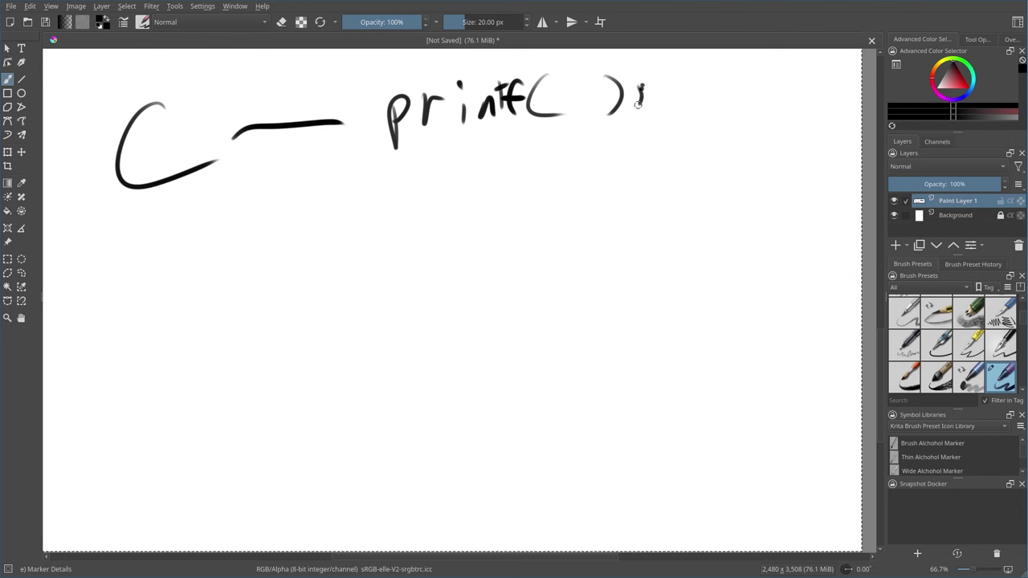
click(642, 121)
mouse_move(560, 78)
mouse_down()
mouse_move(557, 87)
mouse_move(596, 84)
mouse_up()
mouse_move(604, 77)
mouse_down()
mouse_move(574, 106)
mouse_move(584, 92)
mouse_up()
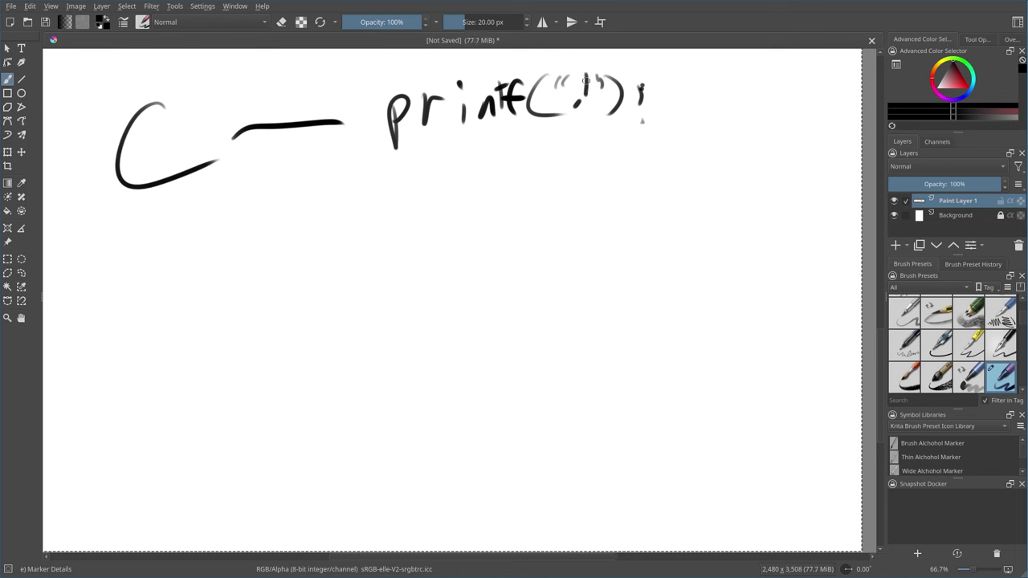
Step: Write 'sum - ABCD' below the printf line
mouse_move(206, 237)
mouse_down()
mouse_move(183, 279)
mouse_move(265, 239)
mouse_move(271, 259)
mouse_move(330, 250)
mouse_move(442, 205)
mouse_move(446, 234)
mouse_up()
drag(430, 225, 446, 223)
drag(466, 193, 467, 233)
drag(532, 202, 533, 219)
drag(555, 189, 554, 218)
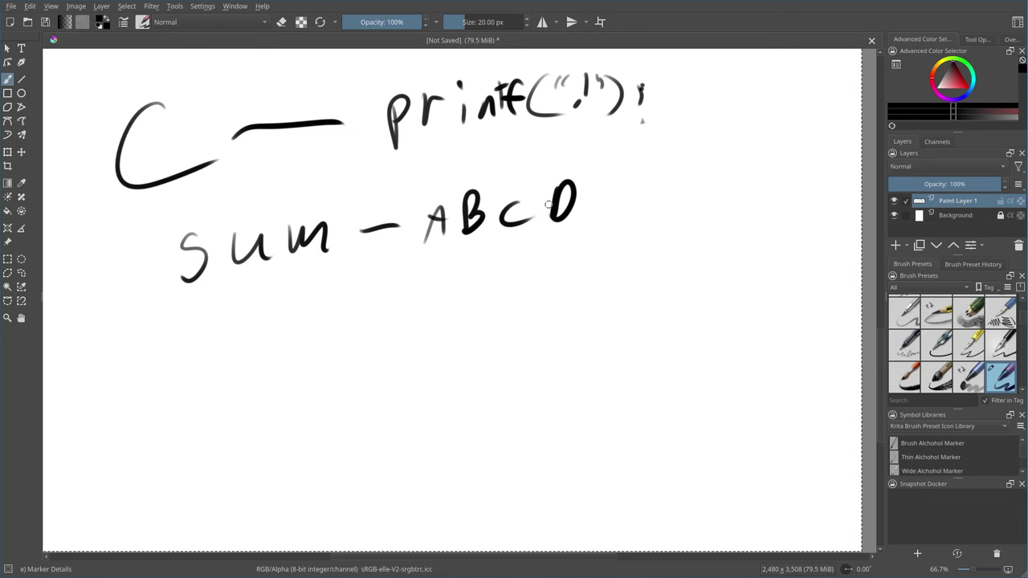
Step: Add a second '!' inside printf's quotes and box both ABCD and sum
drag(596, 76, 595, 93)
click(596, 105)
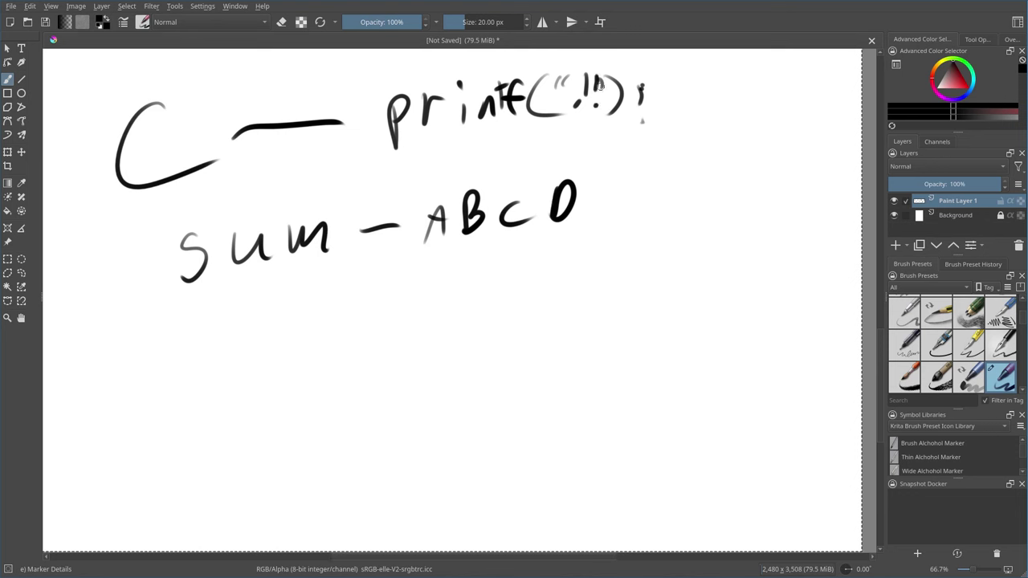
mouse_move(414, 205)
mouse_down()
mouse_move(589, 248)
mouse_move(446, 190)
mouse_up()
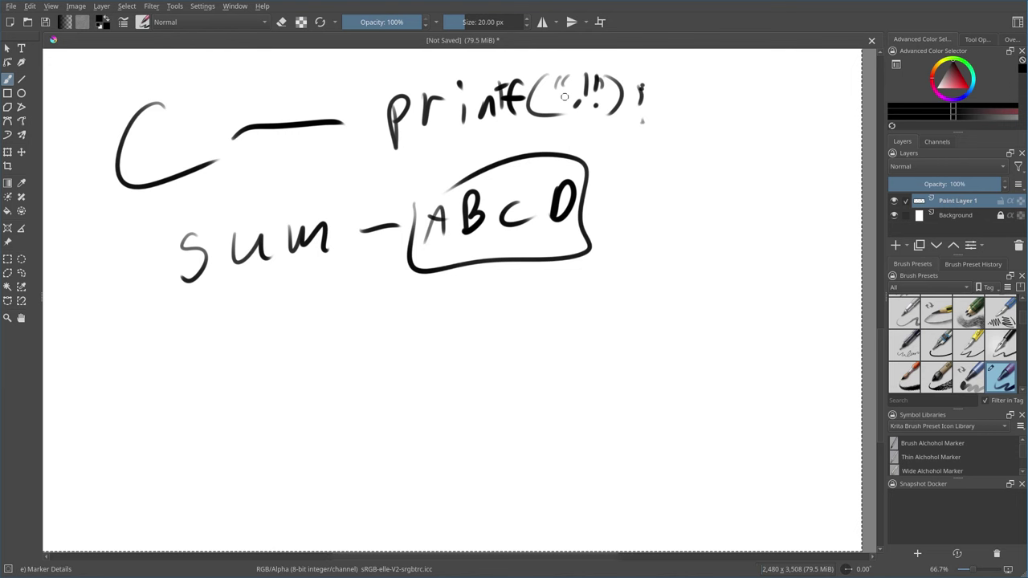
mouse_move(343, 274)
mouse_down()
mouse_move(196, 221)
mouse_move(338, 271)
mouse_up()
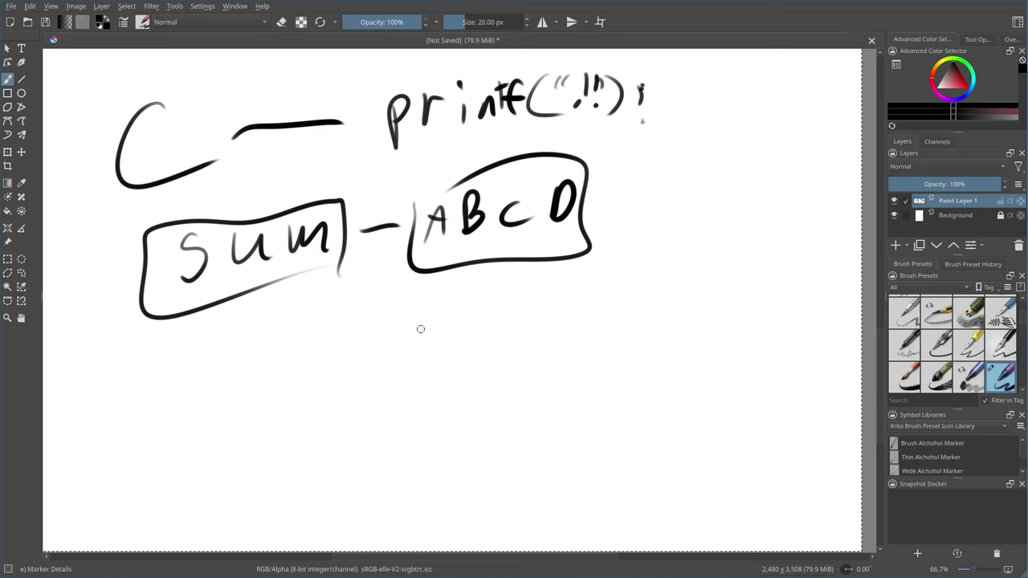
drag(420, 328, 374, 345)
Step: Scroll the canvas up and back down to show a blank area of the page
scroll(379, 389, up, 10)
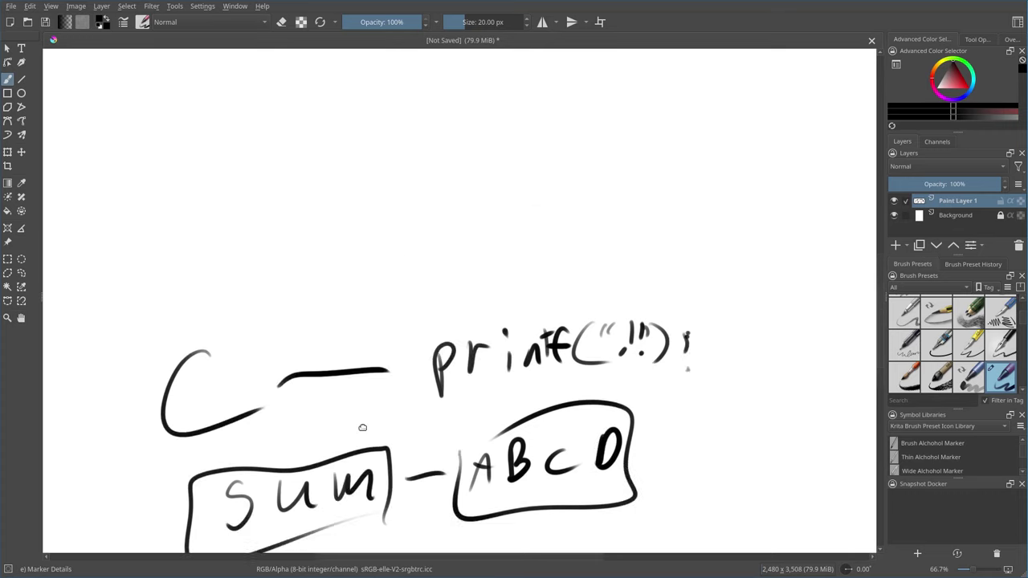
scroll(338, 308, up, 3)
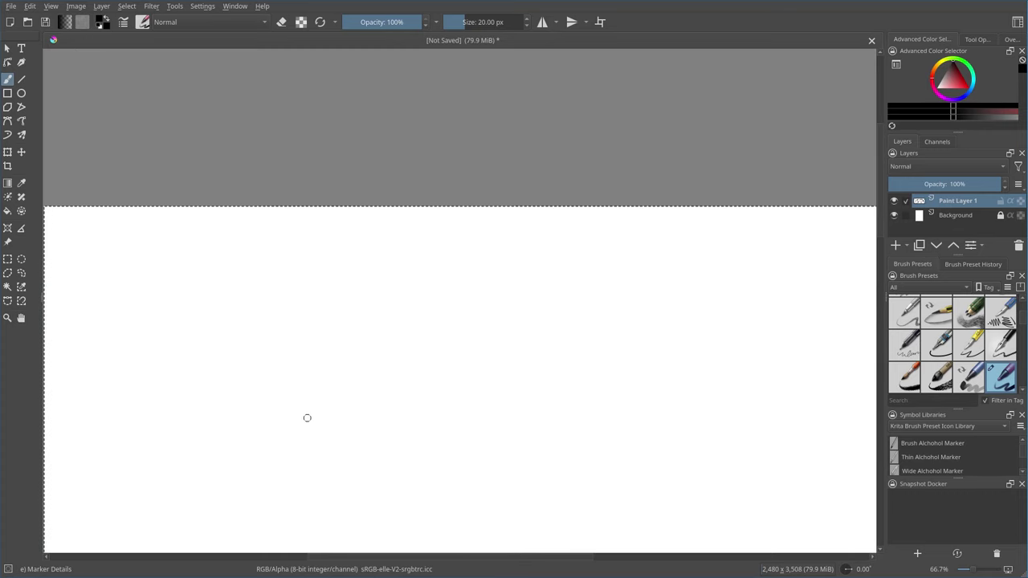
scroll(305, 415, down, 5)
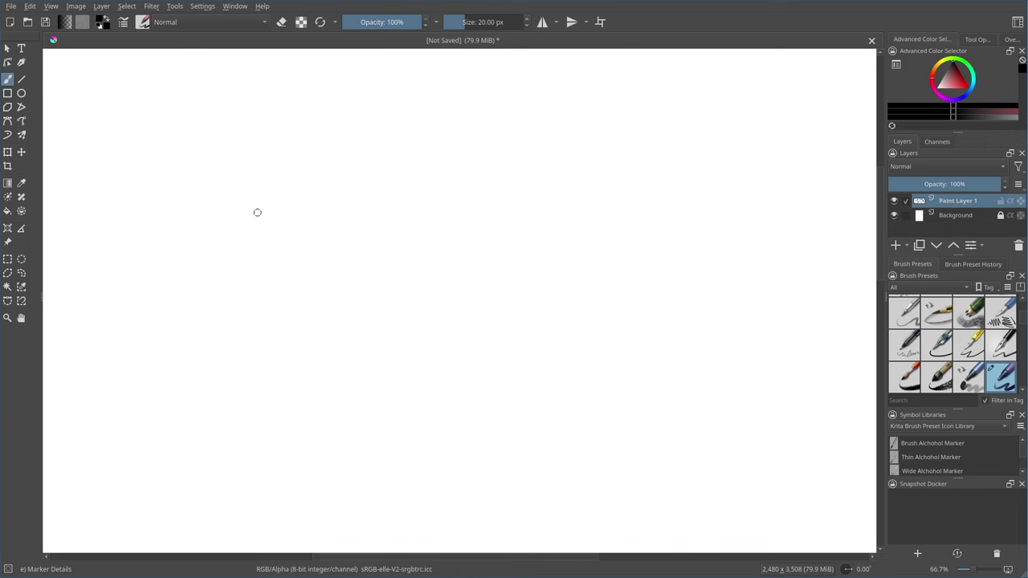
Step: Write "Strings" in the blank area with a vertical bar to its left
mouse_move(232, 104)
mouse_down()
mouse_move(229, 128)
mouse_move(202, 163)
mouse_up()
mouse_move(256, 102)
mouse_down()
mouse_move(261, 133)
mouse_move(269, 107)
mouse_up()
mouse_move(281, 124)
mouse_down()
mouse_move(304, 102)
mouse_move(323, 124)
mouse_move(359, 122)
mouse_up()
mouse_move(371, 102)
mouse_down()
mouse_move(395, 95)
mouse_move(379, 134)
mouse_up()
drag(437, 82, 411, 122)
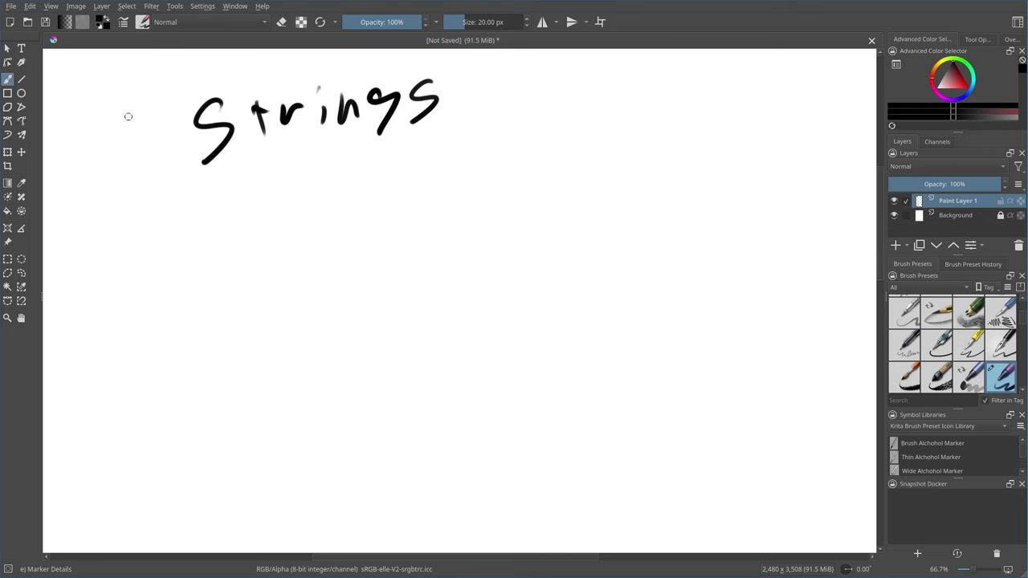
drag(181, 85, 190, 171)
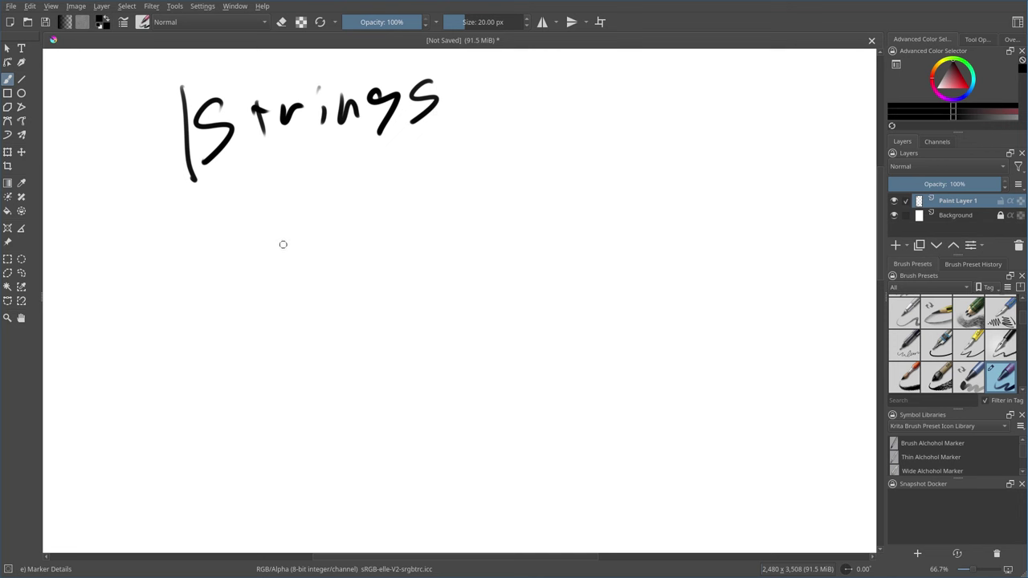
Step: Write "OS.System" under Strings
mouse_move(245, 229)
mouse_down()
mouse_move(228, 257)
mouse_move(246, 215)
mouse_up()
drag(294, 206, 281, 256)
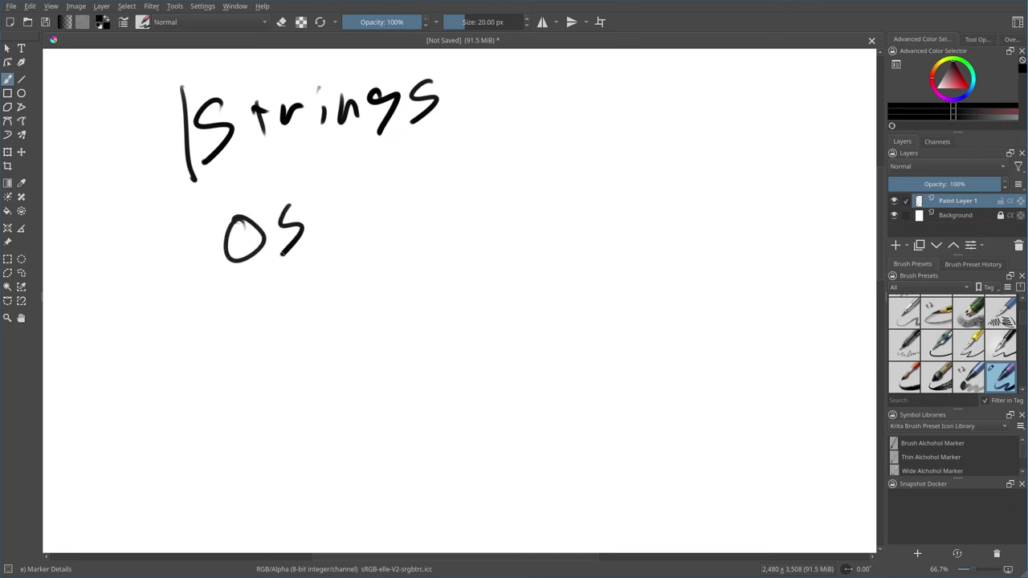
click(318, 236)
mouse_move(371, 197)
mouse_down()
mouse_move(350, 233)
mouse_move(391, 239)
mouse_up()
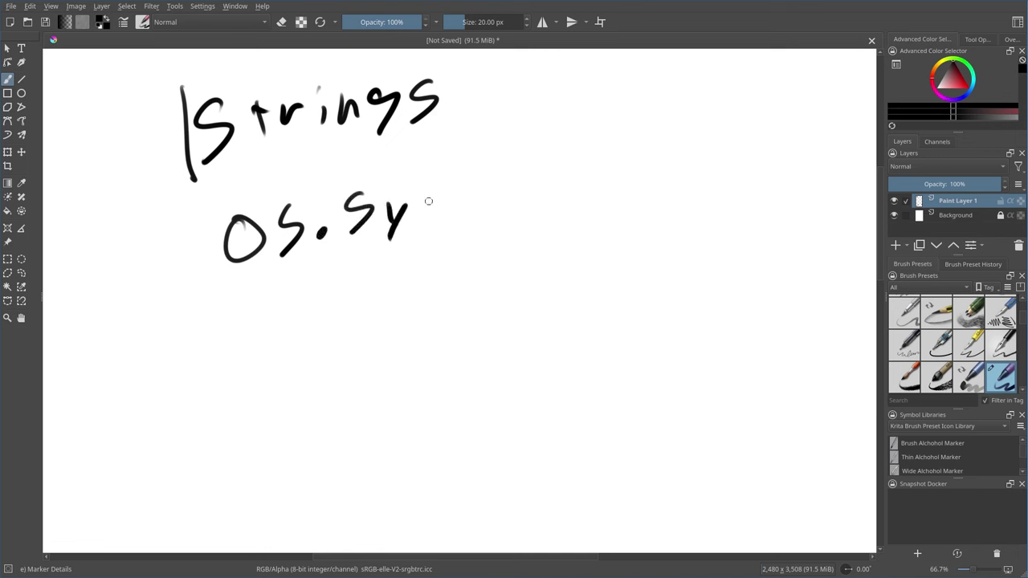
drag(443, 191, 420, 233)
drag(462, 177, 460, 209)
drag(454, 191, 480, 186)
drag(481, 191, 499, 197)
drag(501, 193, 530, 212)
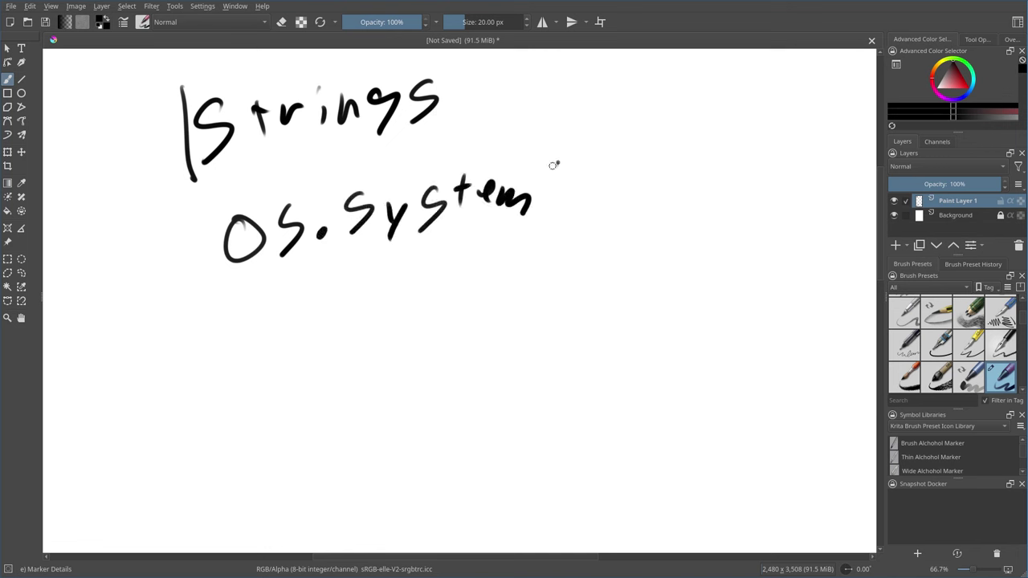
Step: Add ("rm -rf /") after OS.System and loop the command in grey
drag(557, 163, 564, 217)
drag(777, 163, 768, 215)
drag(571, 163, 566, 183)
drag(580, 163, 575, 184)
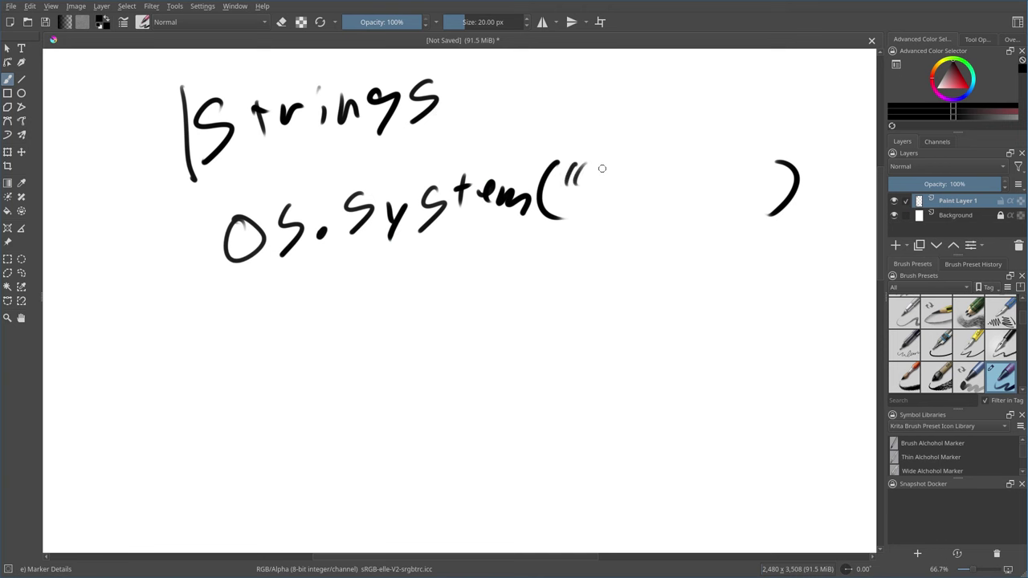
drag(764, 163, 763, 180)
drag(772, 163, 773, 183)
drag(584, 187, 602, 191)
mouse_move(611, 214)
mouse_down()
mouse_move(615, 203)
mouse_move(636, 214)
mouse_up()
mouse_move(647, 208)
mouse_down()
mouse_move(706, 182)
mouse_move(757, 177)
mouse_up()
mouse_move(697, 194)
mouse_down()
mouse_move(709, 188)
mouse_move(697, 214)
mouse_move(706, 197)
mouse_up()
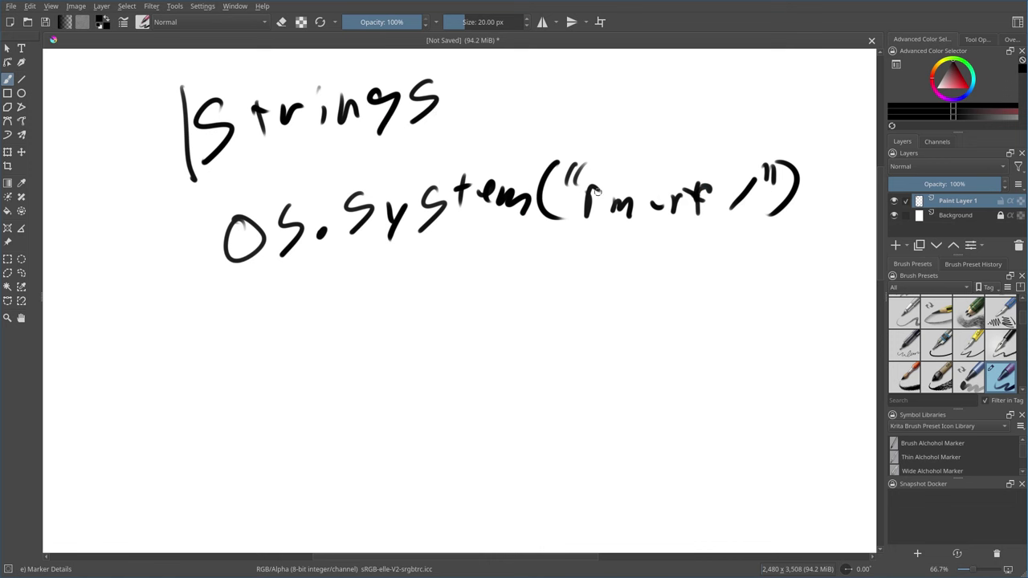
mouse_move(575, 232)
mouse_down()
mouse_move(611, 238)
mouse_move(751, 164)
mouse_move(576, 244)
mouse_up()
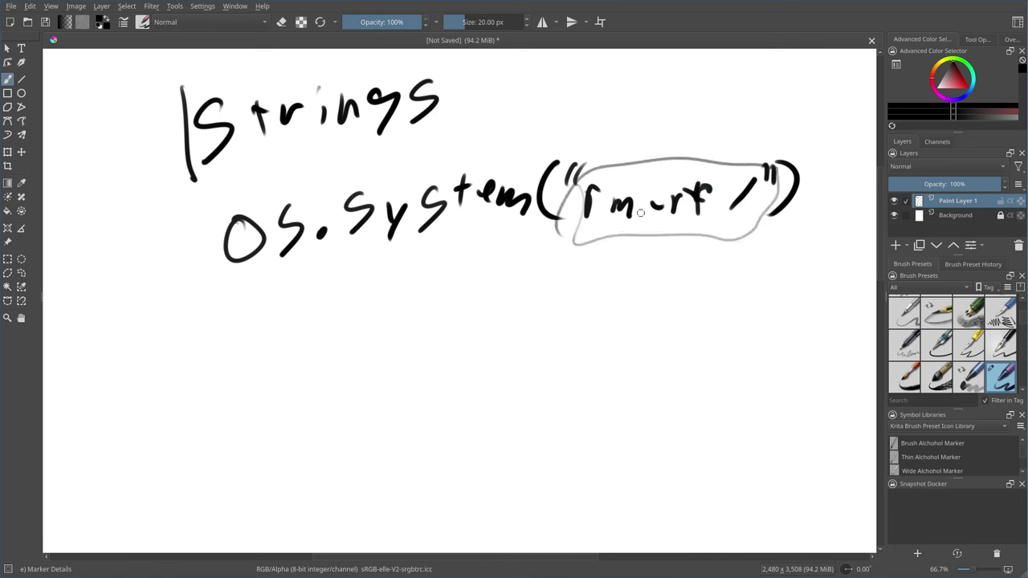
Step: Write "Base64" beneath the os.system line
drag(283, 322, 286, 370)
drag(281, 311, 298, 358)
drag(337, 325, 357, 345)
mouse_move(363, 318)
mouse_down()
mouse_move(366, 347)
mouse_move(422, 316)
mouse_up()
mouse_move(455, 279)
mouse_down()
mouse_move(459, 314)
mouse_move(443, 315)
mouse_up()
drag(479, 276, 480, 304)
mouse_move(492, 271)
mouse_down()
mouse_move(488, 312)
mouse_move(434, 327)
mouse_up()
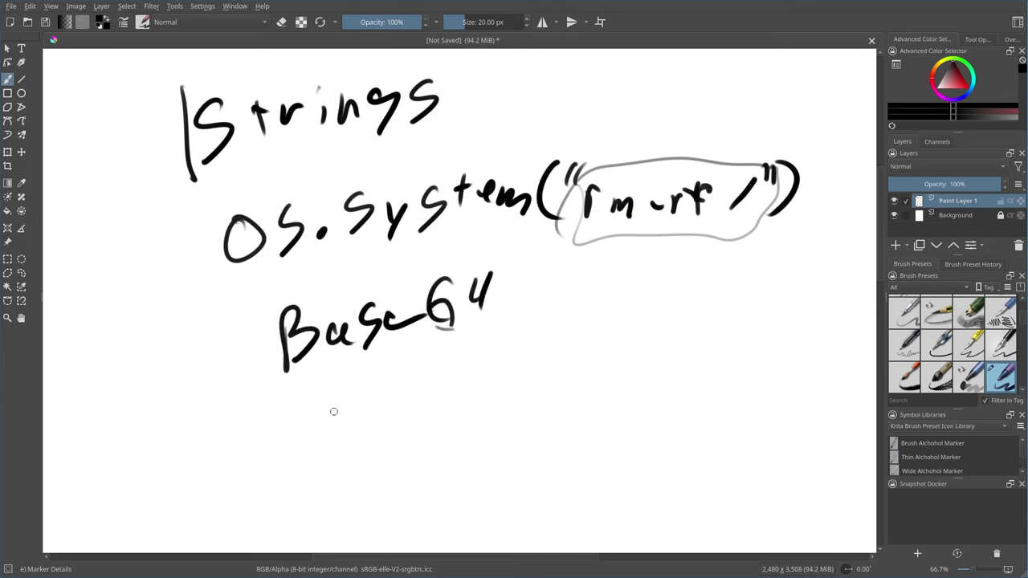
Step: Write "1234" below Base64 and add a semicolon after the rm -rf / slash
drag(389, 401, 388, 439)
mouse_move(417, 398)
mouse_down()
mouse_move(418, 434)
mouse_move(438, 422)
mouse_up()
mouse_move(451, 388)
mouse_down()
mouse_move(469, 409)
mouse_move(462, 433)
mouse_up()
drag(504, 387, 522, 429)
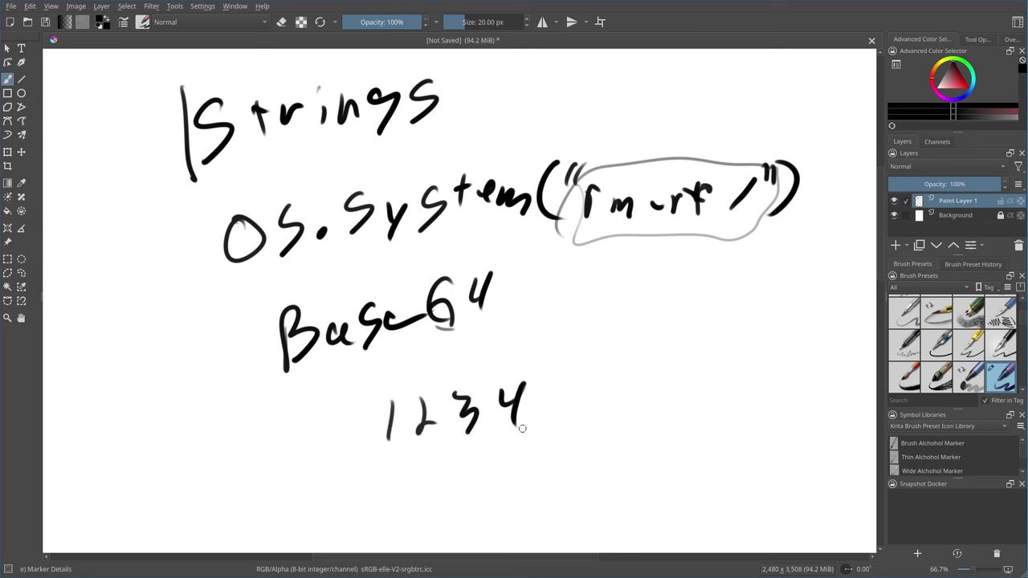
click(763, 191)
drag(762, 204, 758, 215)
Step: Write "ABCD" just above 1234, then bring the lower page into view
mouse_move(389, 392)
mouse_down()
mouse_move(407, 390)
mouse_move(409, 374)
mouse_up()
drag(421, 352, 421, 383)
mouse_move(422, 353)
mouse_down()
mouse_move(433, 374)
mouse_move(425, 385)
mouse_up()
drag(473, 357, 470, 377)
drag(500, 342, 498, 379)
drag(501, 343, 496, 377)
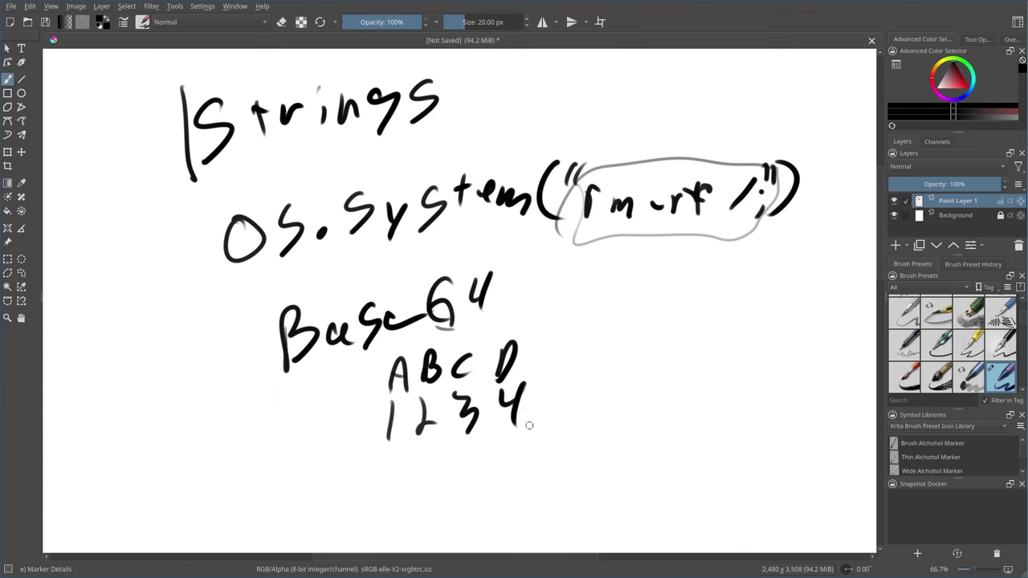
mouse_move(525, 424)
mouse_down()
mouse_move(505, 383)
mouse_move(489, 104)
mouse_move(506, 102)
mouse_move(507, 126)
mouse_up()
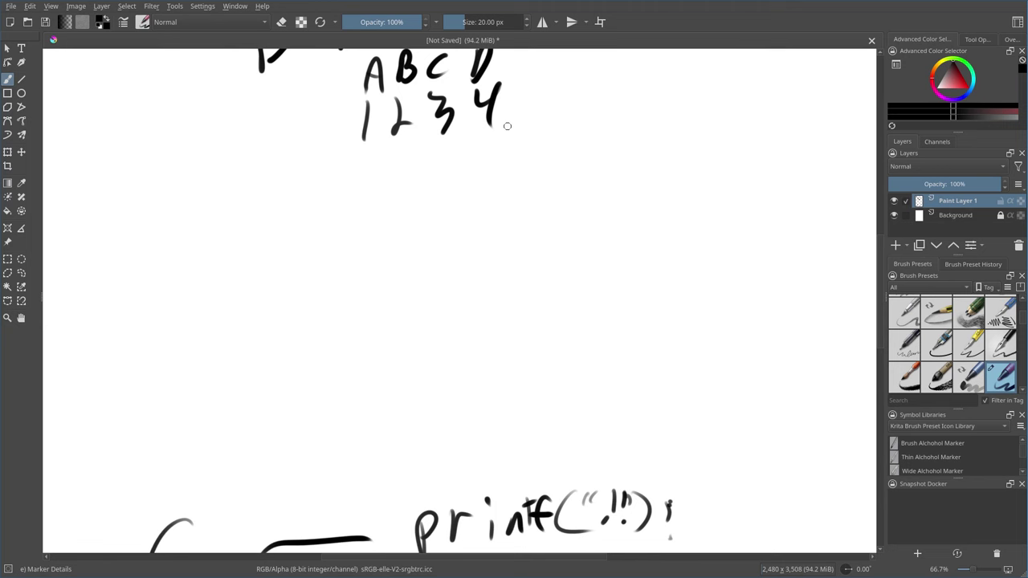
Step: Clear every stroke from the page
key(Delete)
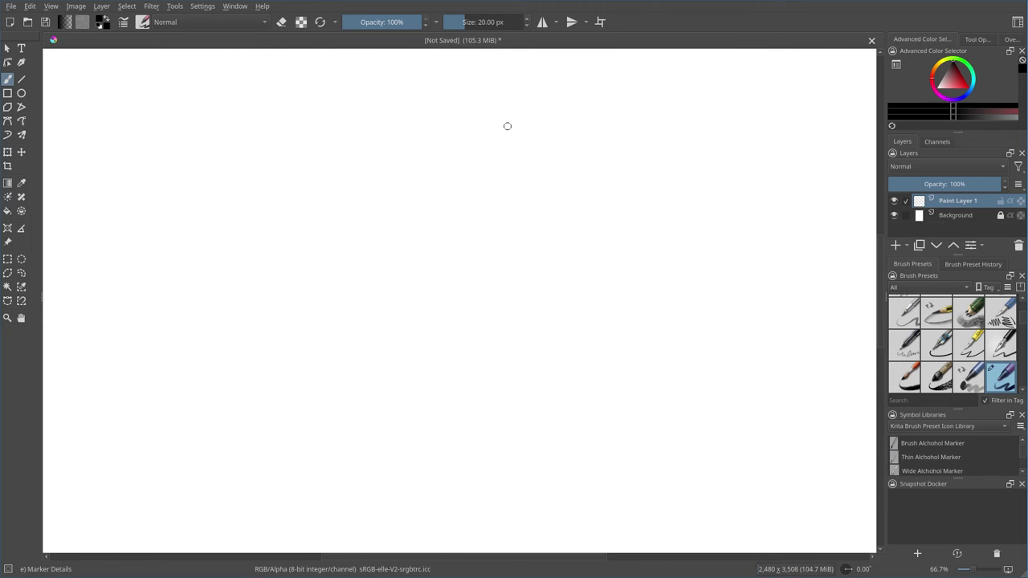
scroll(246, 458, left, 1)
scroll(246, 458, right, 1)
scroll(217, 321, up, 5)
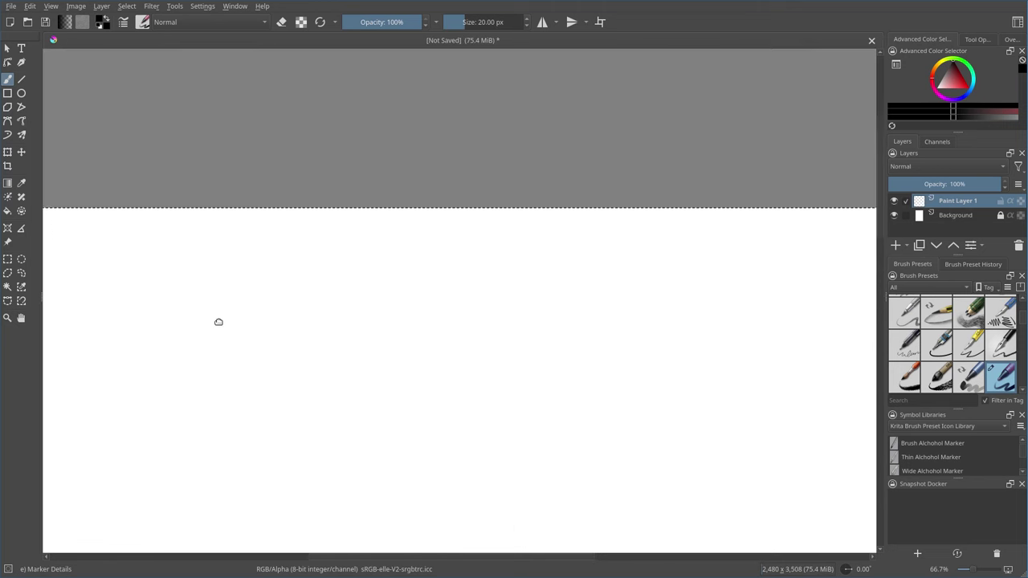
scroll(238, 172, down, 5)
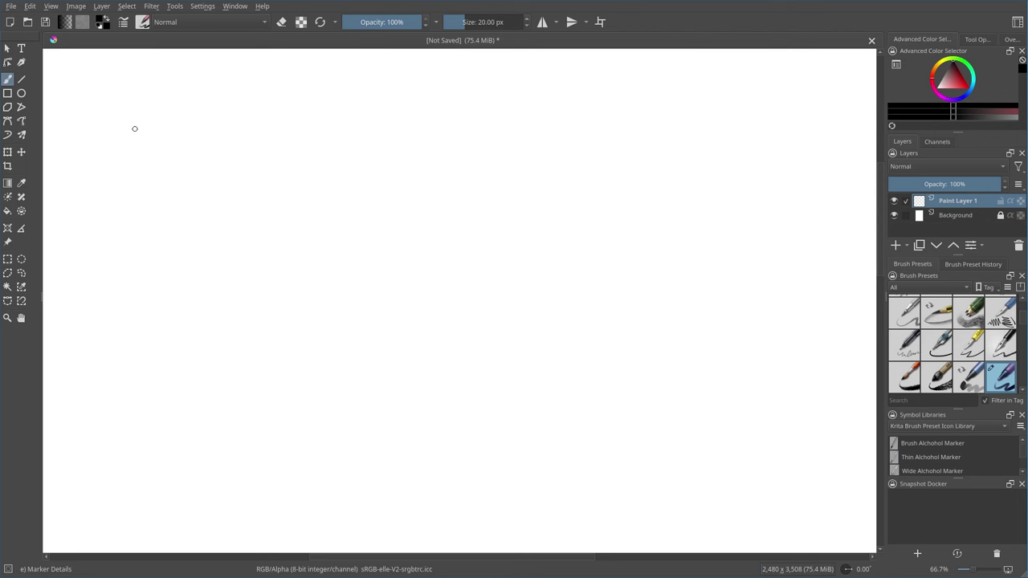
Step: Write "Trust" at the top left of the page
drag(151, 116, 145, 164)
mouse_move(163, 128)
mouse_down()
mouse_move(166, 143)
mouse_move(173, 125)
mouse_up()
drag(192, 120, 210, 131)
drag(236, 105, 232, 135)
drag(257, 87, 252, 114)
drag(246, 103, 278, 85)
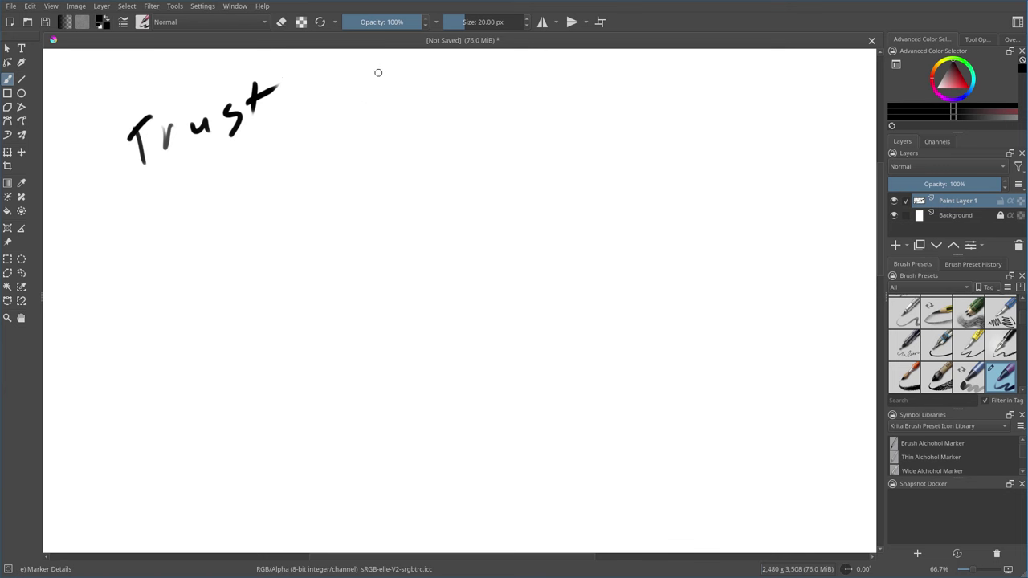
Step: Write "FOSS" to the right of Trust
drag(395, 82, 393, 80)
drag(436, 72, 427, 121)
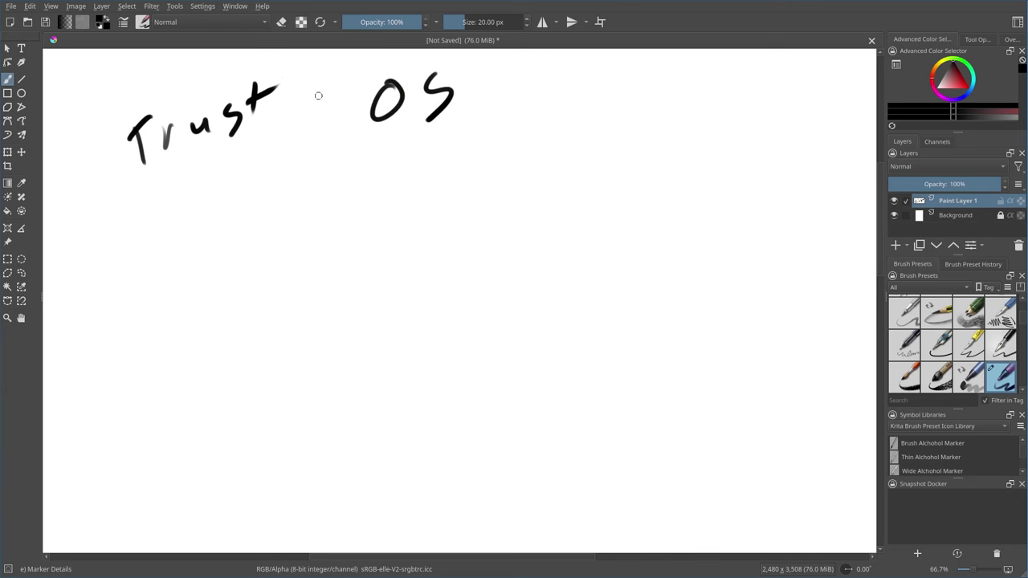
mouse_move(333, 83)
mouse_down()
mouse_move(330, 122)
mouse_move(359, 78)
mouse_up()
drag(340, 103, 359, 101)
mouse_move(501, 78)
mouse_down()
mouse_move(480, 91)
mouse_move(472, 124)
mouse_up()
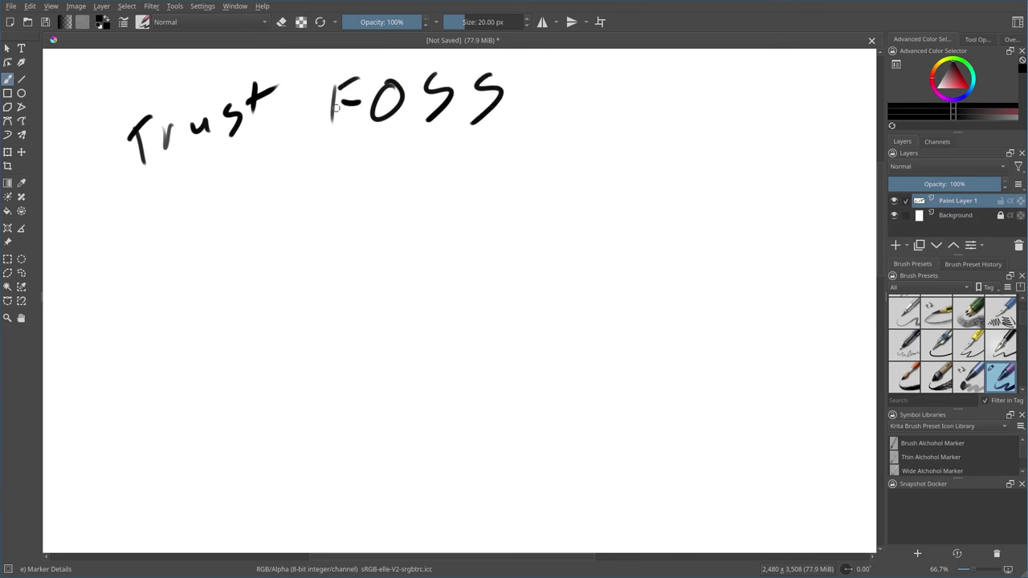
drag(337, 85, 333, 137)
Step: Box Trust with a slanted black outline and loop FOSS in grey
mouse_move(287, 72)
mouse_down()
mouse_move(294, 96)
mouse_move(258, 136)
mouse_move(139, 174)
mouse_move(189, 99)
mouse_move(328, 49)
mouse_up()
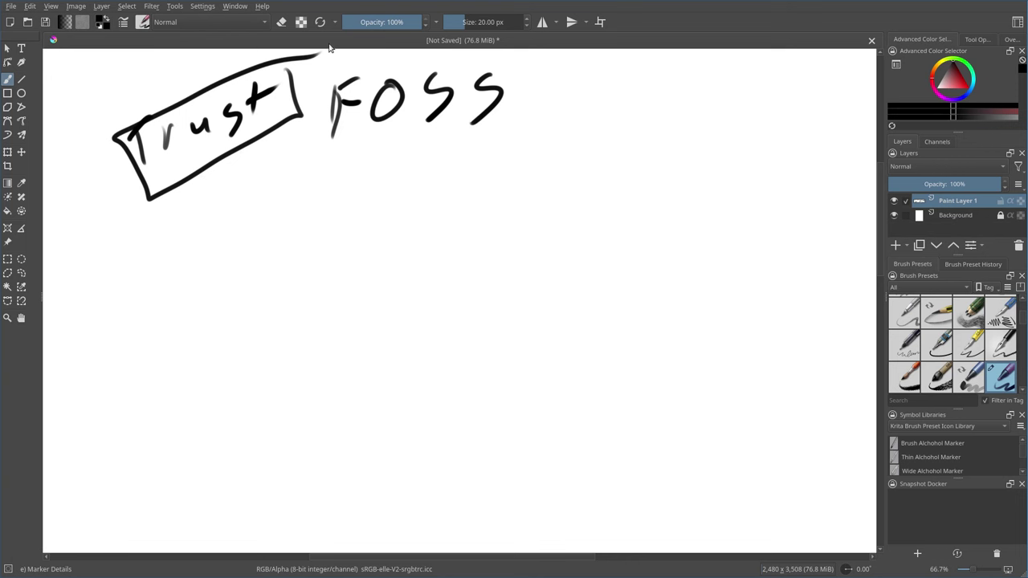
mouse_move(147, 129)
mouse_down()
mouse_move(152, 153)
mouse_move(157, 117)
mouse_up()
mouse_move(322, 84)
mouse_down()
mouse_move(320, 153)
mouse_move(485, 70)
mouse_move(316, 78)
mouse_up()
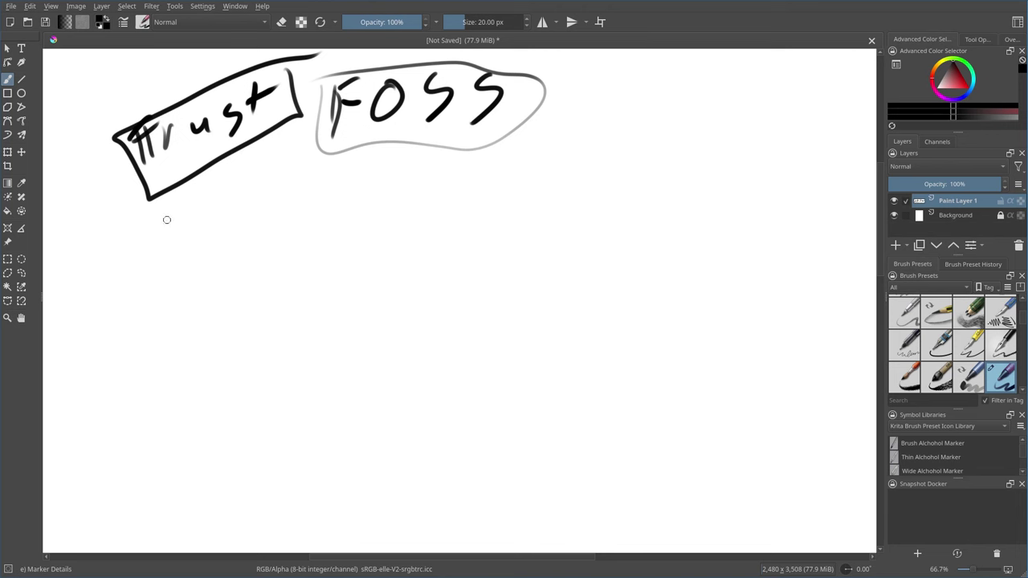
Step: Draw boxes labelled "serve" and "Key" under Trust, shading Trust's banner edge grey
mouse_move(166, 218)
mouse_down()
mouse_move(258, 227)
mouse_move(247, 182)
mouse_move(153, 219)
mouse_up()
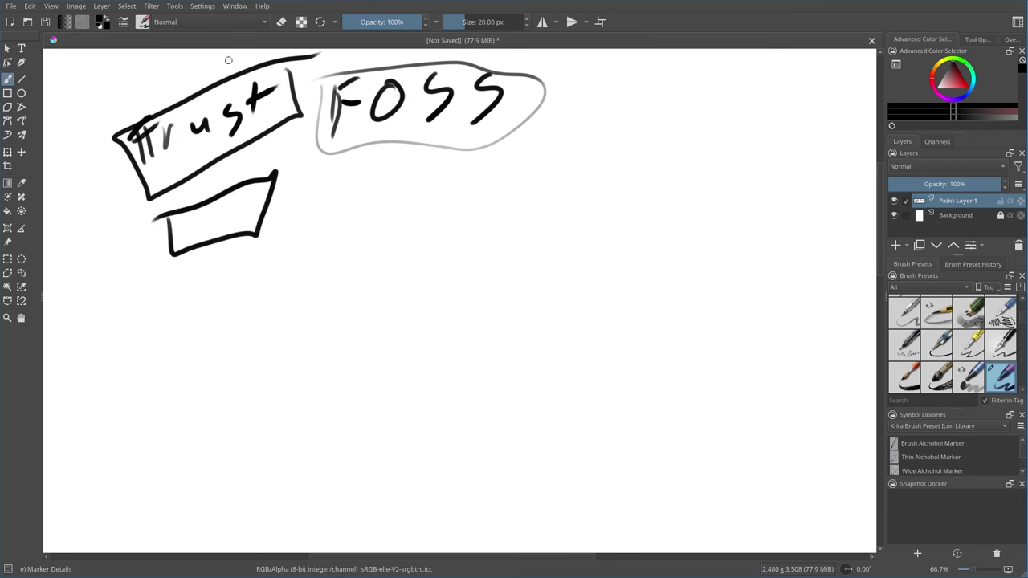
mouse_move(152, 164)
mouse_down()
mouse_move(165, 167)
mouse_move(214, 86)
mouse_move(152, 161)
mouse_up()
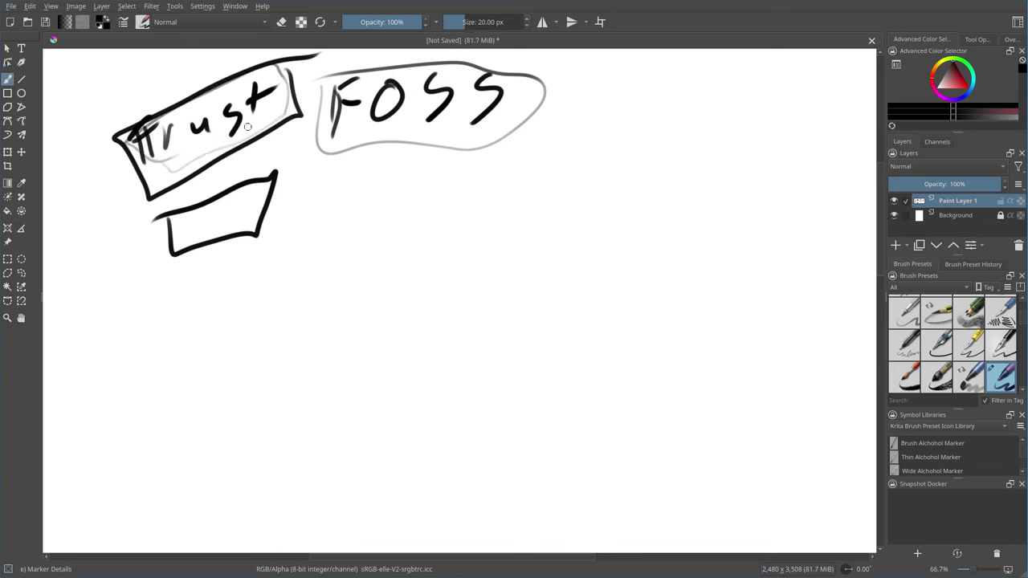
mouse_move(201, 222)
mouse_down()
mouse_move(188, 243)
mouse_move(268, 191)
mouse_move(257, 206)
mouse_up()
mouse_move(184, 284)
mouse_down()
mouse_move(238, 317)
mouse_move(276, 261)
mouse_move(159, 300)
mouse_move(217, 318)
mouse_up()
drag(225, 310, 239, 313)
drag(245, 295, 251, 312)
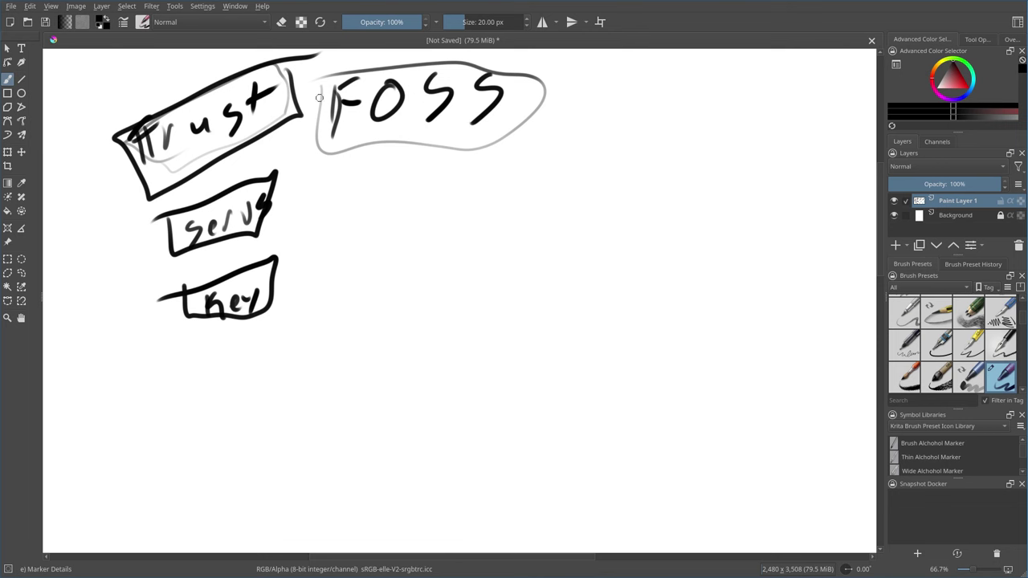
Step: Write "Debian" below FOSS and draw a rounded box around it
drag(366, 216, 371, 278)
drag(426, 250, 456, 257)
drag(478, 205, 516, 241)
mouse_move(536, 215)
mouse_down()
mouse_move(527, 233)
mouse_move(547, 237)
mouse_up()
drag(550, 237, 574, 221)
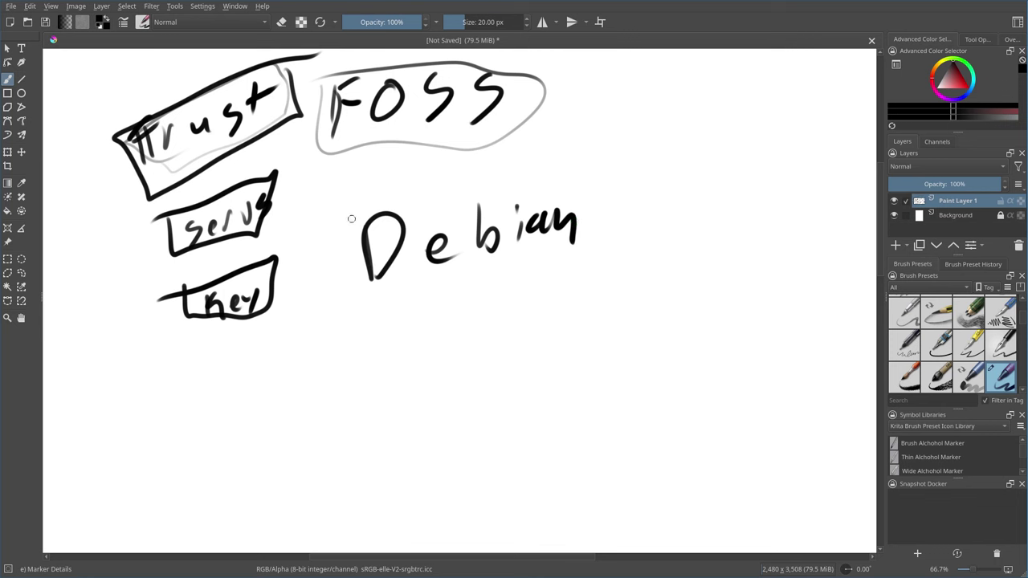
mouse_move(345, 221)
mouse_down()
mouse_move(347, 290)
mouse_move(465, 306)
mouse_move(598, 233)
mouse_move(527, 194)
mouse_move(341, 205)
mouse_move(339, 284)
mouse_up()
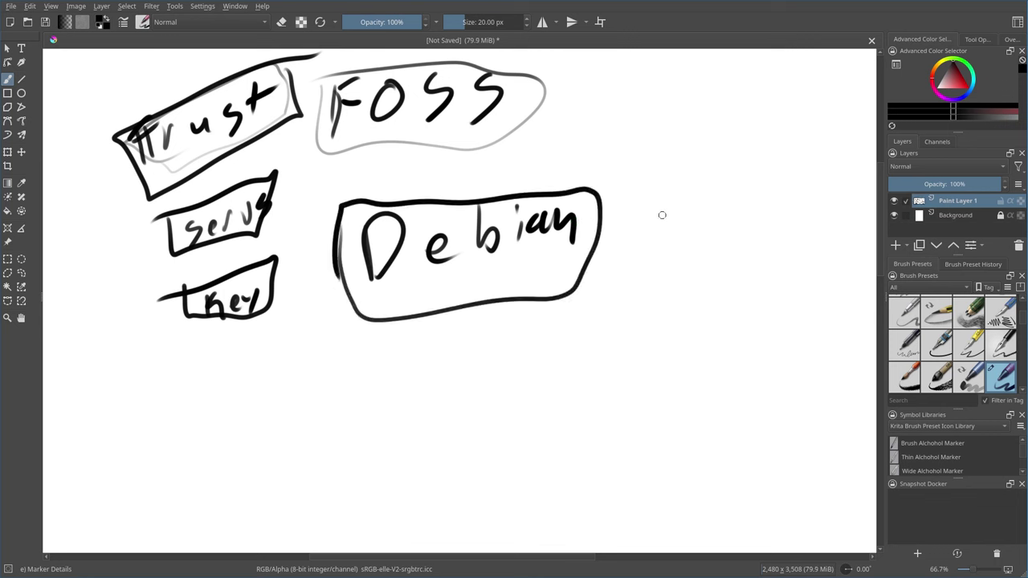
Step: Write and box "XZ" below Key, with "ssh" beside it
drag(213, 406, 245, 440)
mouse_move(247, 402)
mouse_down()
mouse_move(215, 462)
mouse_move(339, 408)
mouse_up()
mouse_move(187, 398)
mouse_down()
mouse_move(331, 468)
mouse_move(329, 391)
mouse_move(185, 402)
mouse_up()
drag(454, 375, 432, 434)
drag(490, 365, 483, 413)
drag(508, 338, 554, 396)
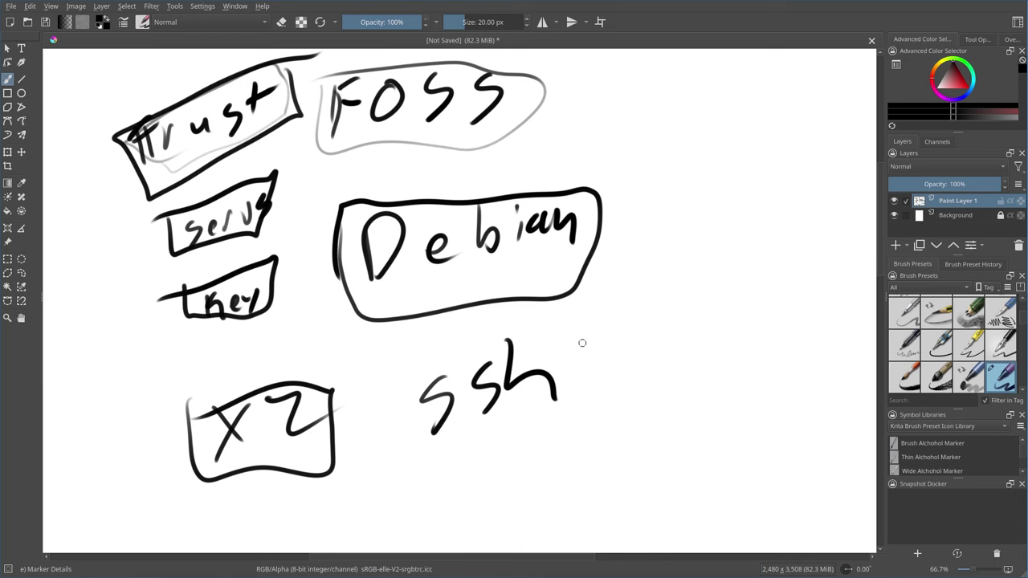
Step: Bring the lower sketch into view and loop the XZ box in a larger grey outline
drag(612, 399, 591, 293)
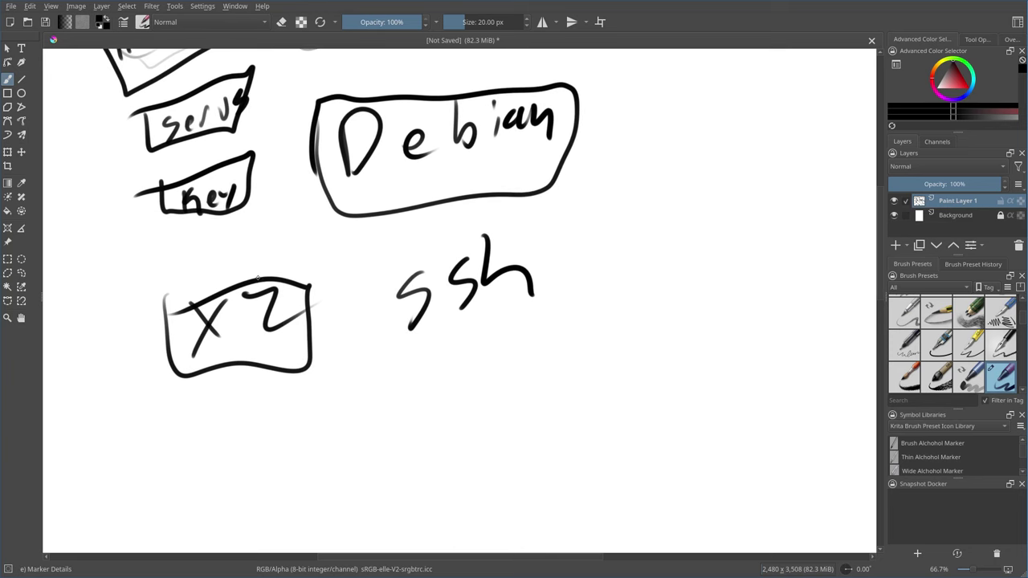
mouse_move(256, 308)
mouse_down()
mouse_move(130, 415)
mouse_move(322, 244)
mouse_up()
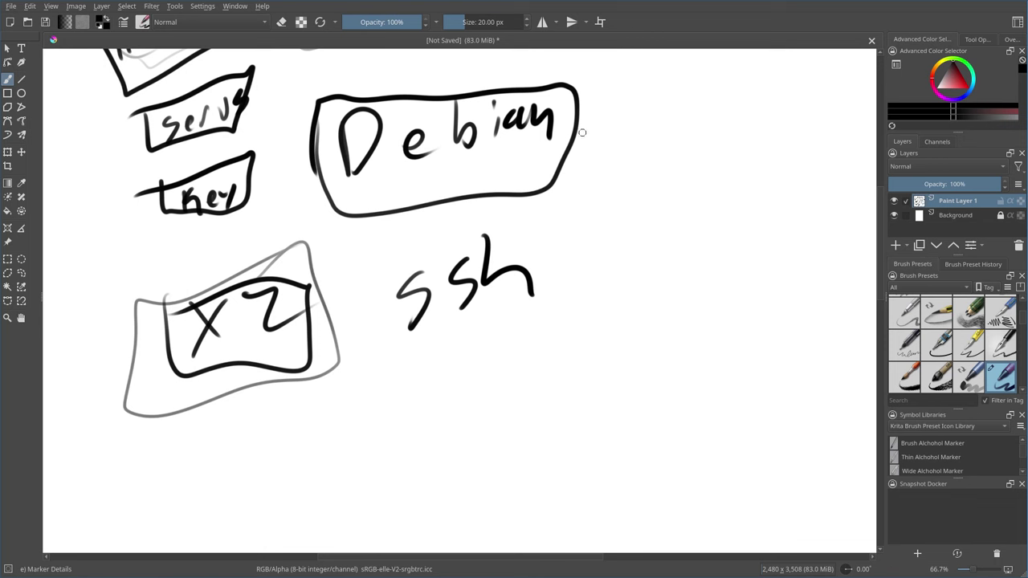
Step: Draw three arrows branching right from the Debian box
mouse_move(600, 144)
mouse_down()
mouse_move(674, 136)
mouse_move(663, 113)
mouse_move(680, 145)
mouse_move(632, 175)
mouse_move(685, 216)
mouse_move(672, 201)
mouse_move(685, 231)
mouse_up()
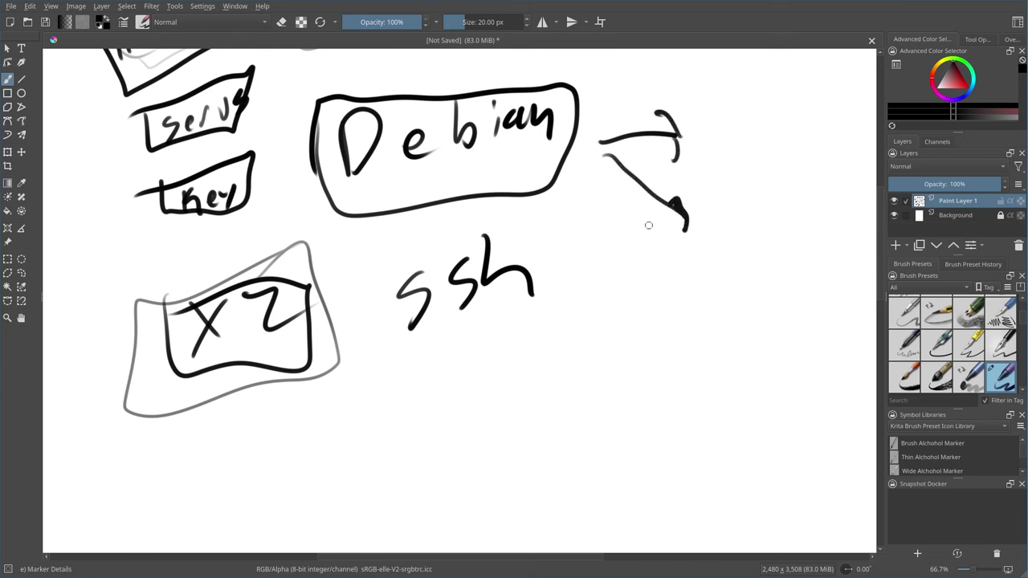
drag(596, 165, 670, 280)
drag(651, 245, 632, 294)
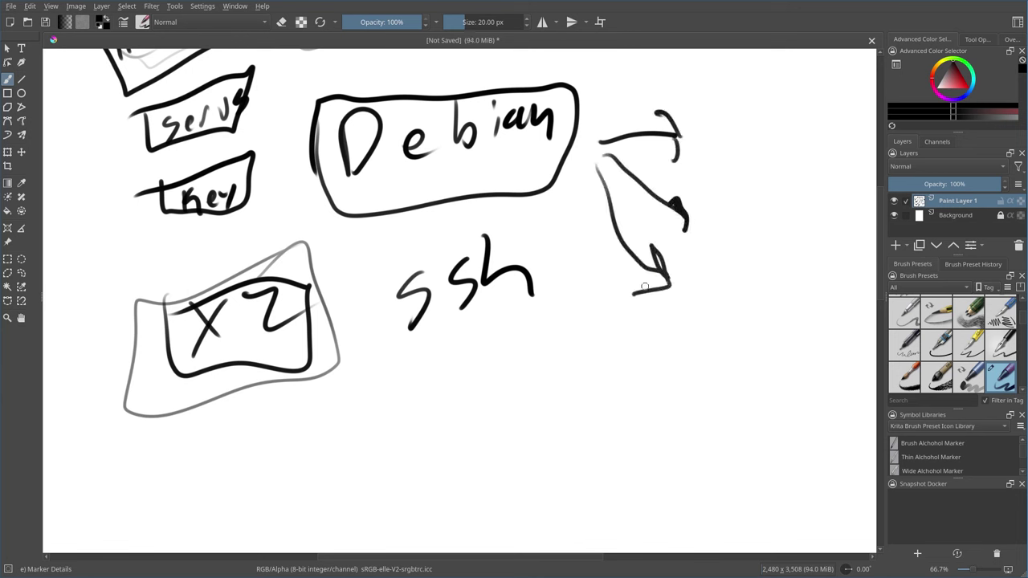
drag(673, 197, 662, 232)
Step: Label the top arrow "Unstable"
drag(711, 125, 732, 134)
drag(756, 115, 755, 146)
mouse_move(783, 118)
mouse_down()
mouse_move(785, 138)
mouse_move(755, 145)
mouse_move(790, 127)
mouse_up()
drag(740, 149, 802, 133)
drag(804, 135, 843, 136)
drag(849, 128, 859, 137)
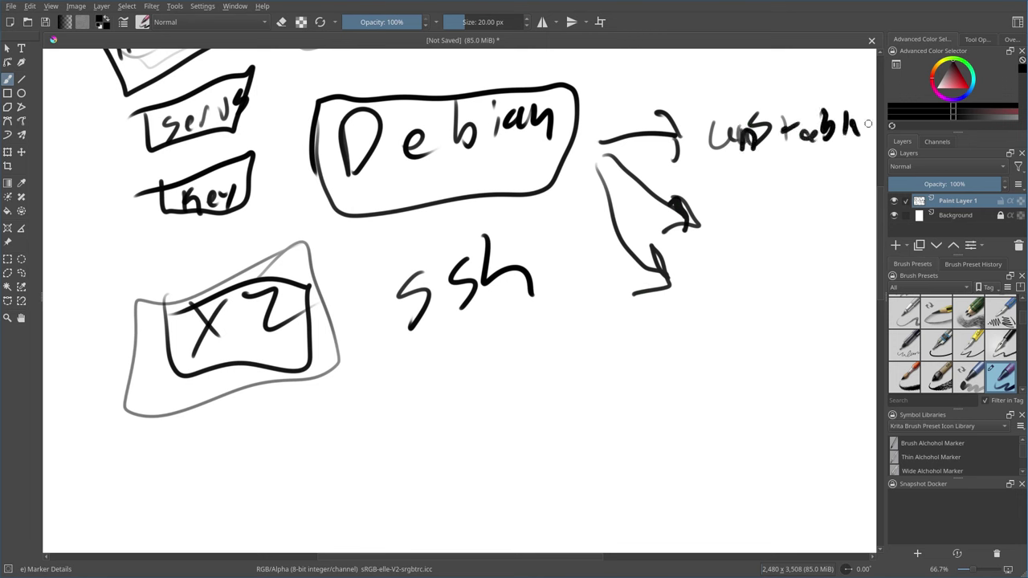
Step: Label the middle arrow "Testing"
drag(726, 217, 727, 244)
mouse_move(713, 223)
mouse_down()
mouse_move(745, 208)
mouse_move(764, 225)
mouse_up()
mouse_move(787, 214)
mouse_down()
mouse_move(759, 240)
mouse_move(818, 229)
mouse_up()
drag(824, 202, 825, 210)
mouse_move(824, 231)
mouse_down()
mouse_move(848, 211)
mouse_move(839, 241)
mouse_up()
drag(748, 233, 766, 245)
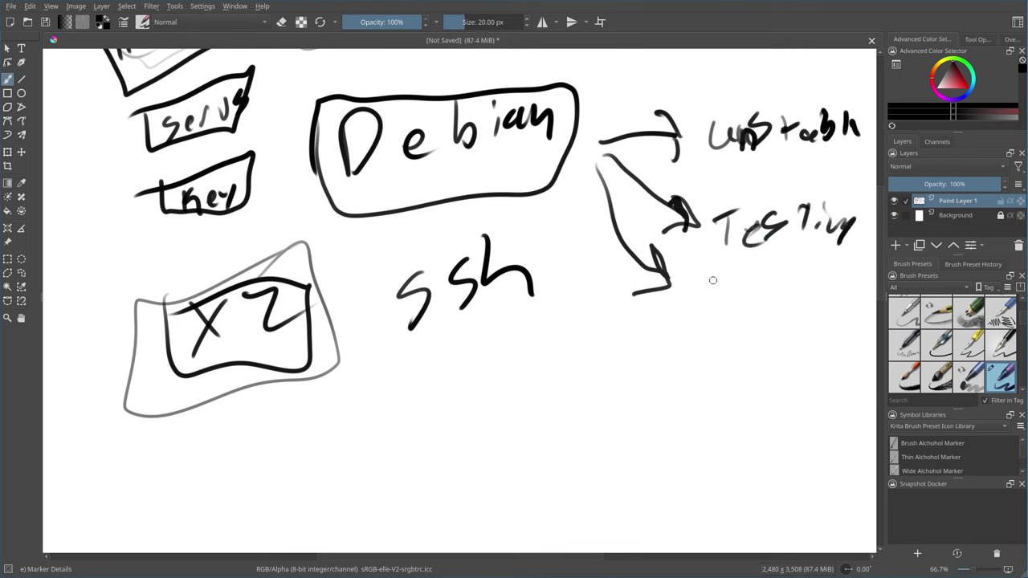
Step: Label the lowest arrow "Stable"
drag(718, 275, 697, 308)
mouse_move(731, 274)
mouse_down()
mouse_move(732, 307)
mouse_move(745, 283)
mouse_up()
drag(757, 285, 759, 298)
mouse_move(772, 263)
mouse_down()
mouse_move(777, 299)
mouse_move(797, 300)
mouse_up()
Step: Finish Stable, loop Unstable and write "Sid" above it
drag(804, 290, 819, 297)
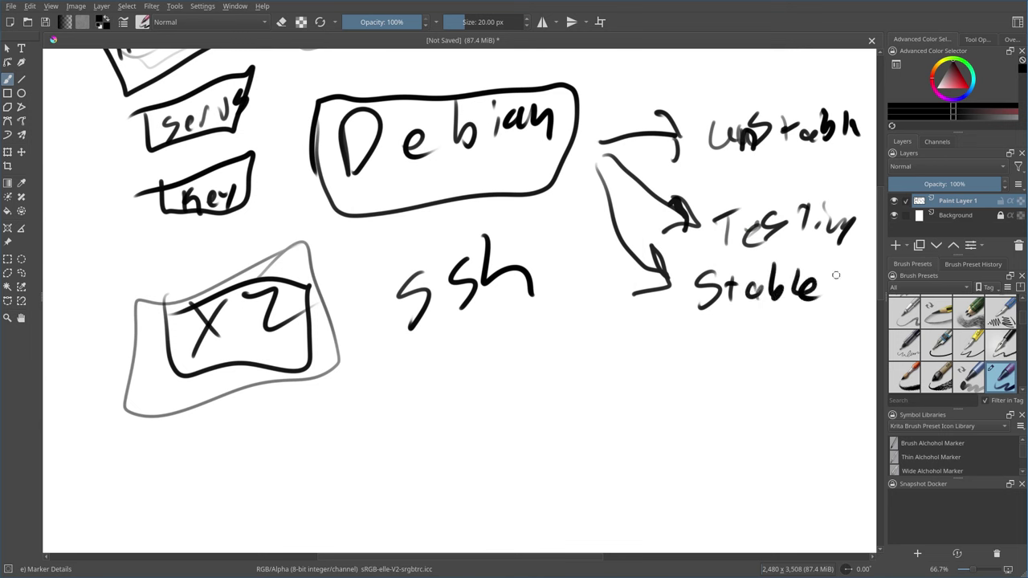
mouse_move(674, 267)
mouse_down()
mouse_move(728, 331)
mouse_move(827, 275)
mouse_move(659, 279)
mouse_up()
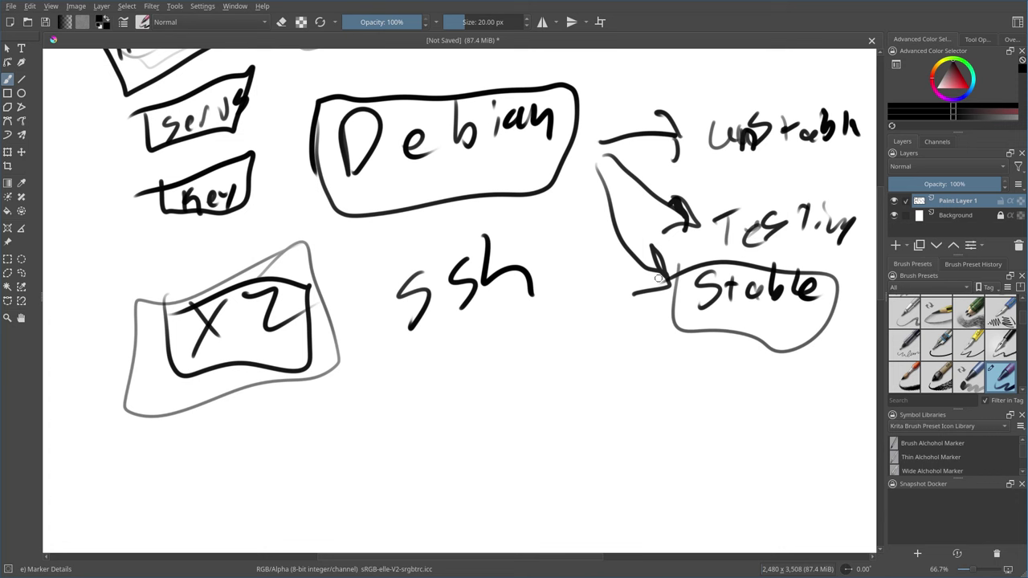
mouse_move(695, 125)
mouse_down()
mouse_move(800, 176)
mouse_move(864, 101)
mouse_move(696, 133)
mouse_up()
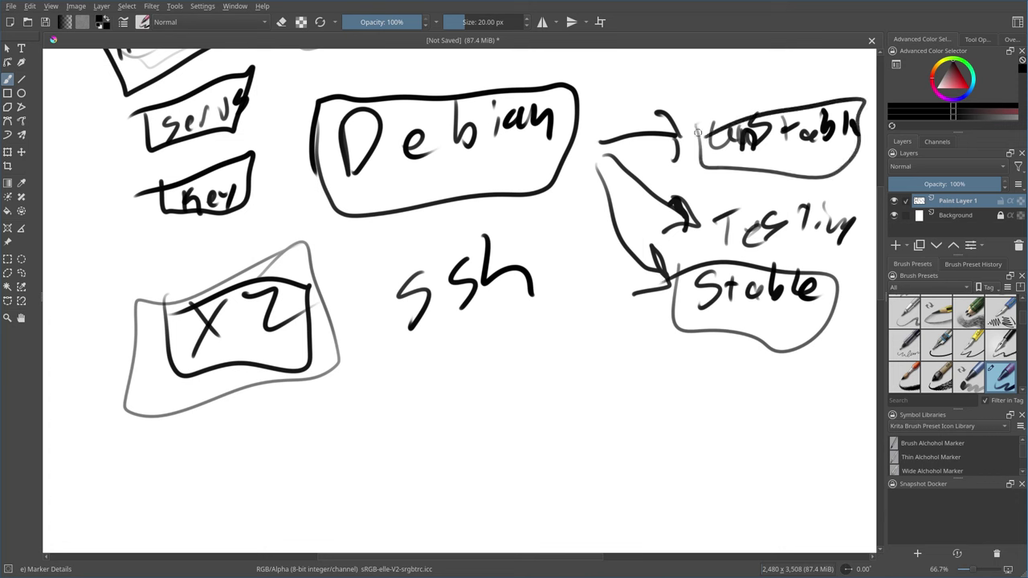
mouse_move(737, 64)
mouse_down()
mouse_move(743, 95)
mouse_move(768, 106)
mouse_up()
drag(769, 60, 800, 98)
drag(801, 57, 795, 90)
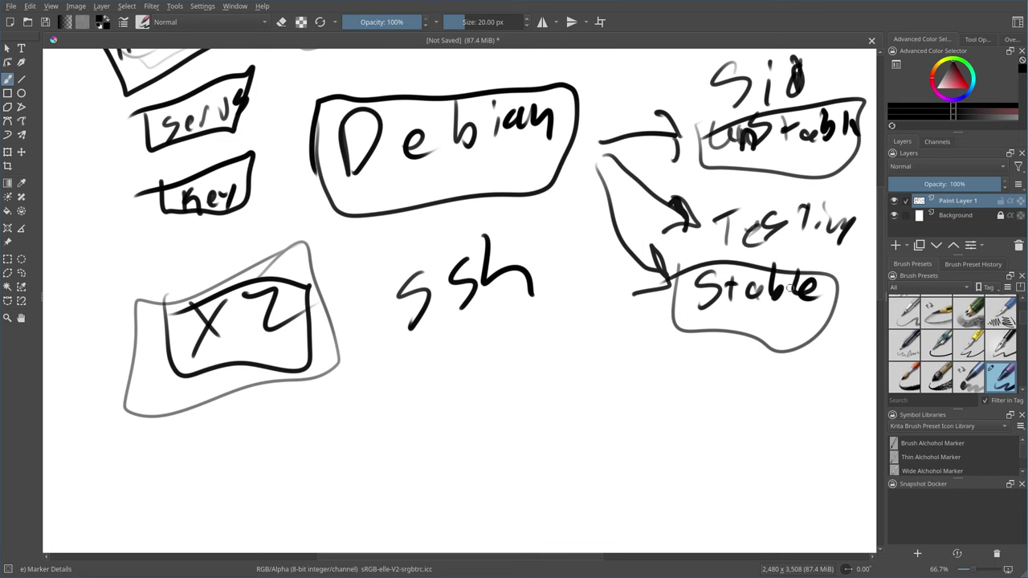
Step: Outline the X2 box twice more, loop Testing in grey, and curve an arrow into Sid
mouse_move(163, 289)
mouse_down()
mouse_move(301, 377)
mouse_move(133, 303)
mouse_up()
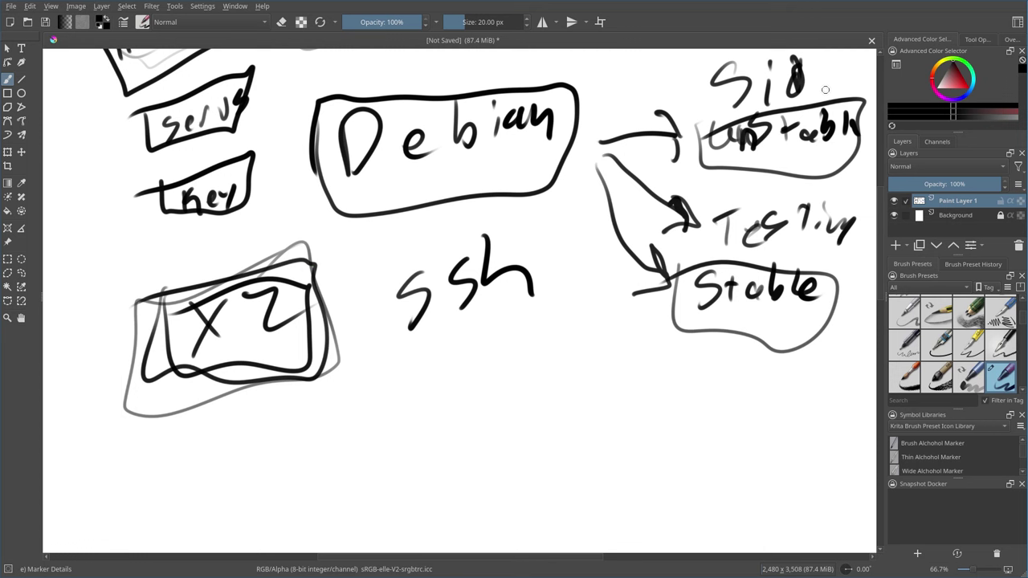
drag(856, 129, 827, 297)
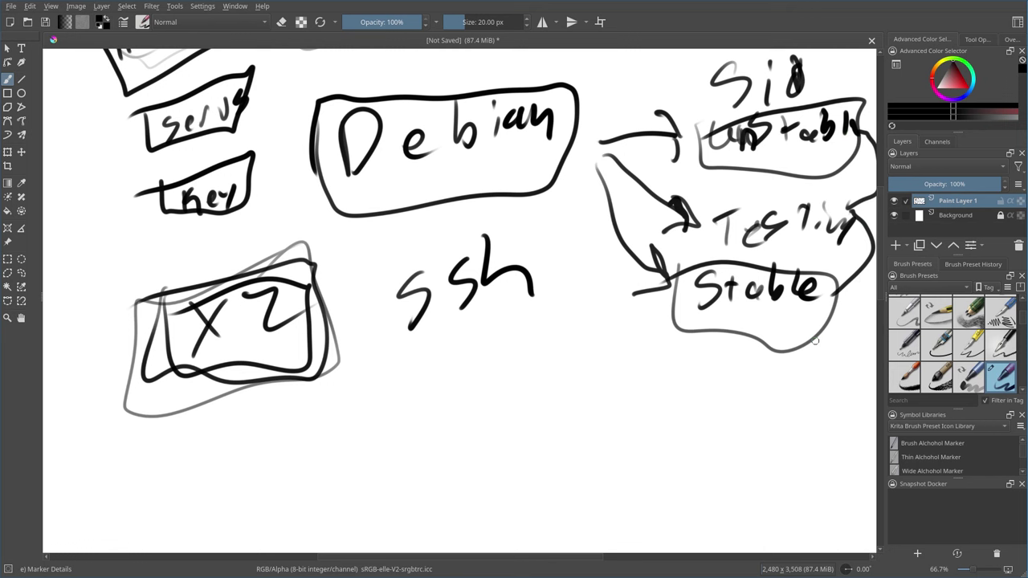
mouse_move(703, 207)
mouse_down()
mouse_move(703, 243)
mouse_move(857, 204)
mouse_move(692, 209)
mouse_up()
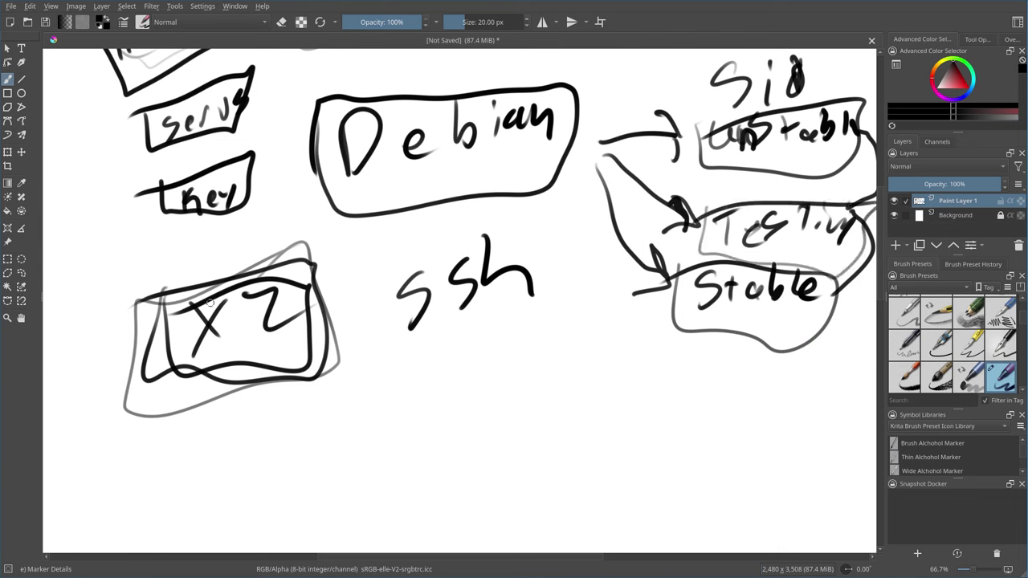
mouse_move(170, 297)
mouse_down()
mouse_move(309, 387)
mouse_move(201, 294)
mouse_move(185, 370)
mouse_move(280, 286)
mouse_up()
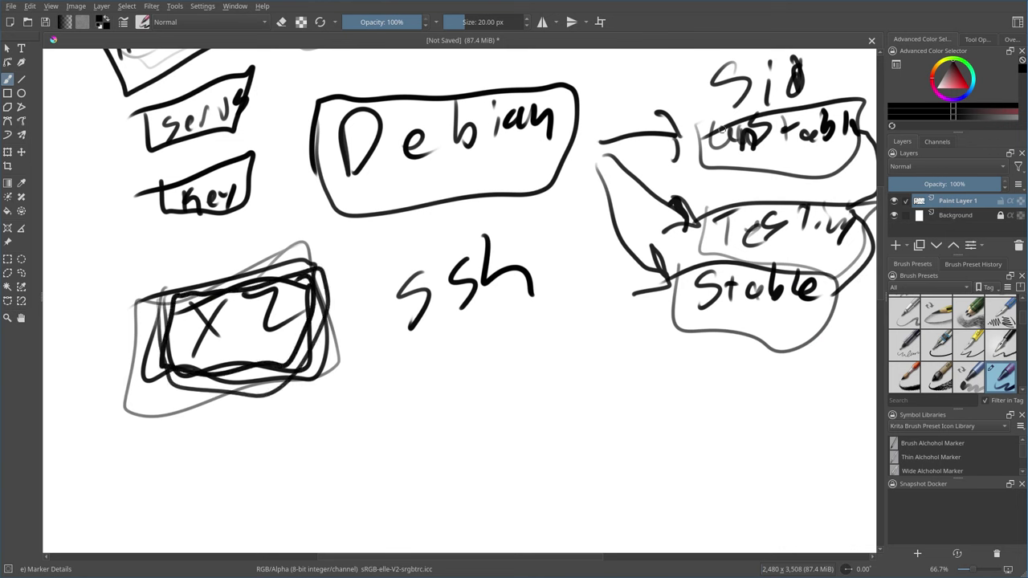
mouse_move(709, 98)
mouse_down()
mouse_move(680, 103)
mouse_move(636, 74)
mouse_up()
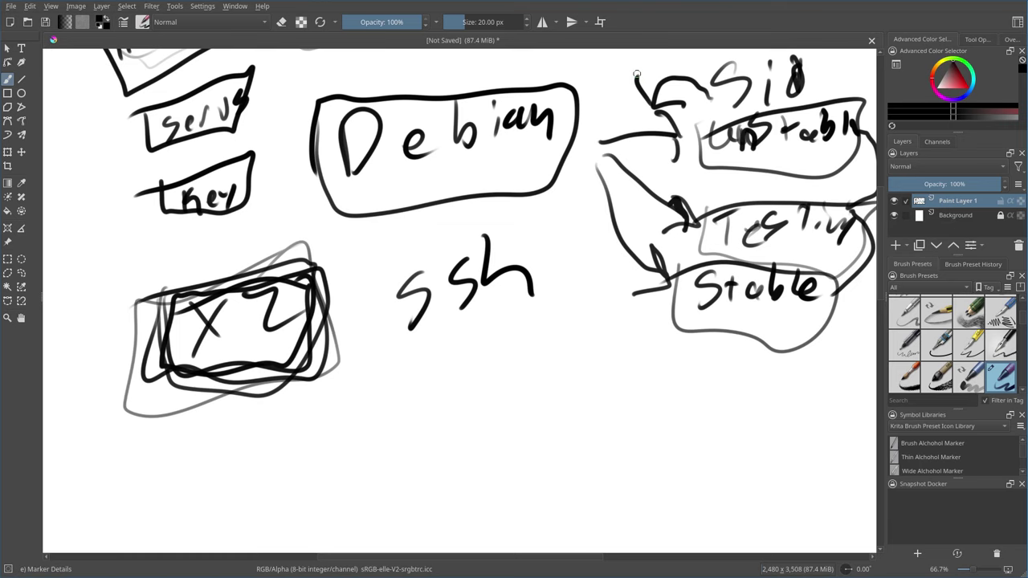
scroll(452, 360, down, 2)
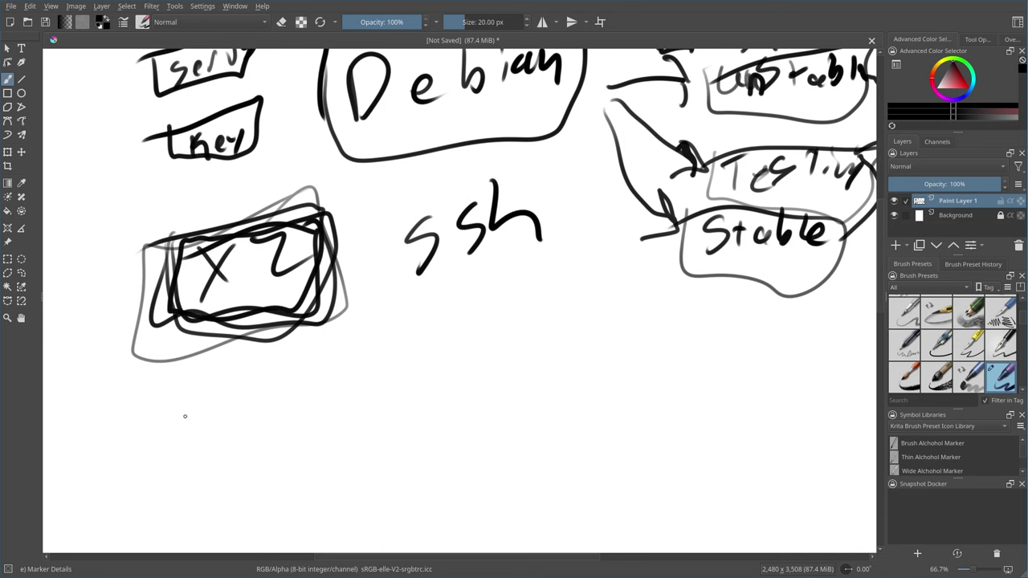
Step: Sketch a heart with a d inside below X2 and enclose it in grey
mouse_move(215, 457)
mouse_down()
mouse_move(215, 390)
mouse_move(227, 454)
mouse_move(252, 447)
mouse_move(264, 464)
mouse_move(196, 455)
mouse_move(191, 480)
mouse_up()
mouse_move(229, 411)
mouse_down()
mouse_move(220, 417)
mouse_move(226, 428)
mouse_move(232, 393)
mouse_up()
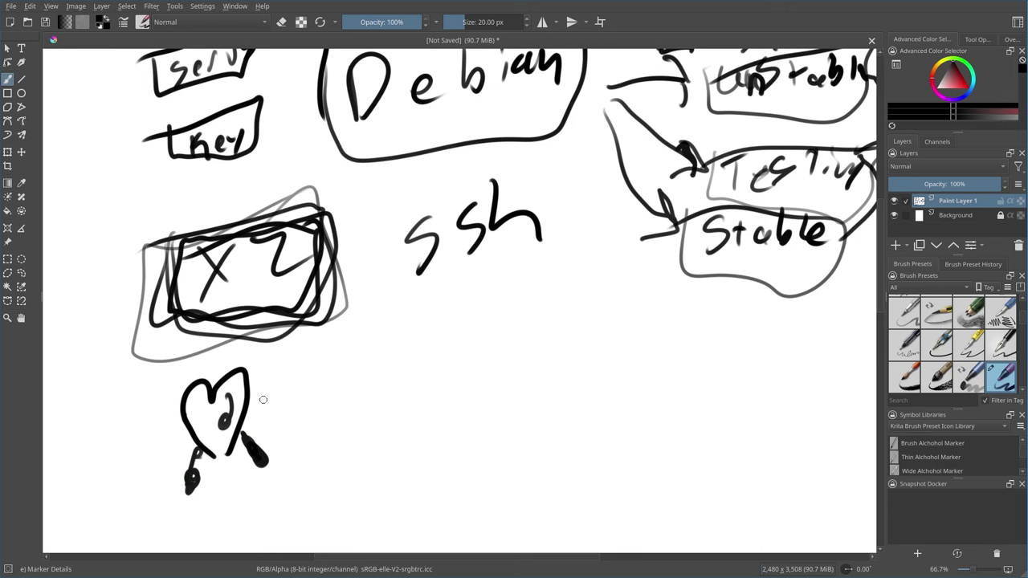
mouse_move(156, 385)
mouse_down()
mouse_move(284, 417)
mouse_move(161, 381)
mouse_up()
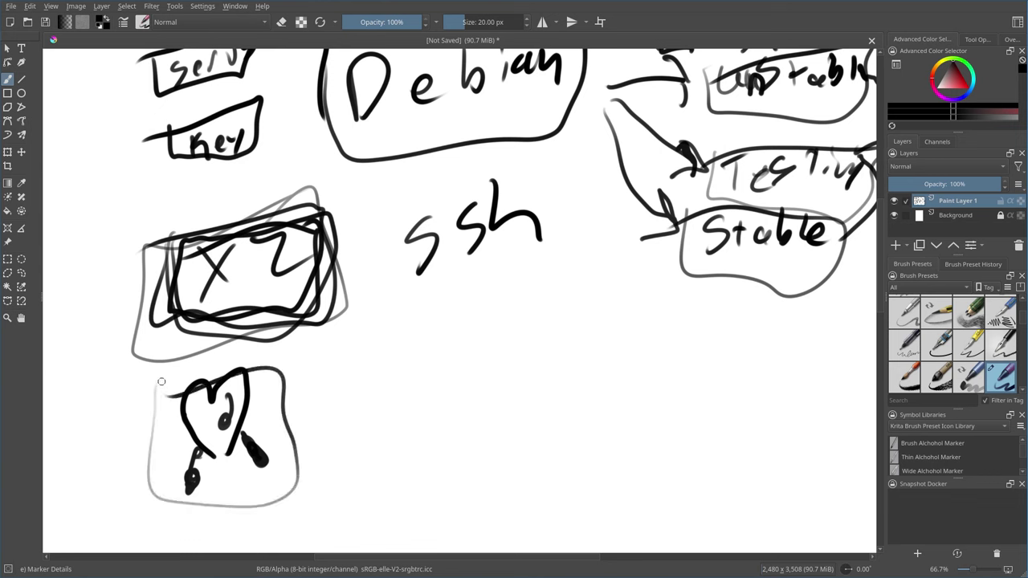
Step: Write "apt updats" and "upgrade" below ssh
drag(369, 362, 347, 387)
drag(378, 339, 394, 357)
drag(408, 323, 411, 353)
drag(400, 342, 495, 343)
mouse_move(502, 317)
mouse_down()
mouse_move(513, 310)
mouse_move(505, 329)
mouse_up()
drag(545, 319, 543, 281)
drag(563, 303, 586, 314)
mouse_move(574, 291)
mouse_down()
mouse_move(619, 284)
mouse_move(622, 309)
mouse_up()
mouse_move(472, 383)
mouse_down()
mouse_move(479, 409)
mouse_move(503, 379)
mouse_move(513, 387)
mouse_move(531, 374)
mouse_move(542, 399)
mouse_move(586, 358)
mouse_move(660, 349)
mouse_up()
Step: Draw a zigzag below upgrade and trace the X Z box outline again
drag(522, 436, 592, 490)
drag(644, 479, 628, 511)
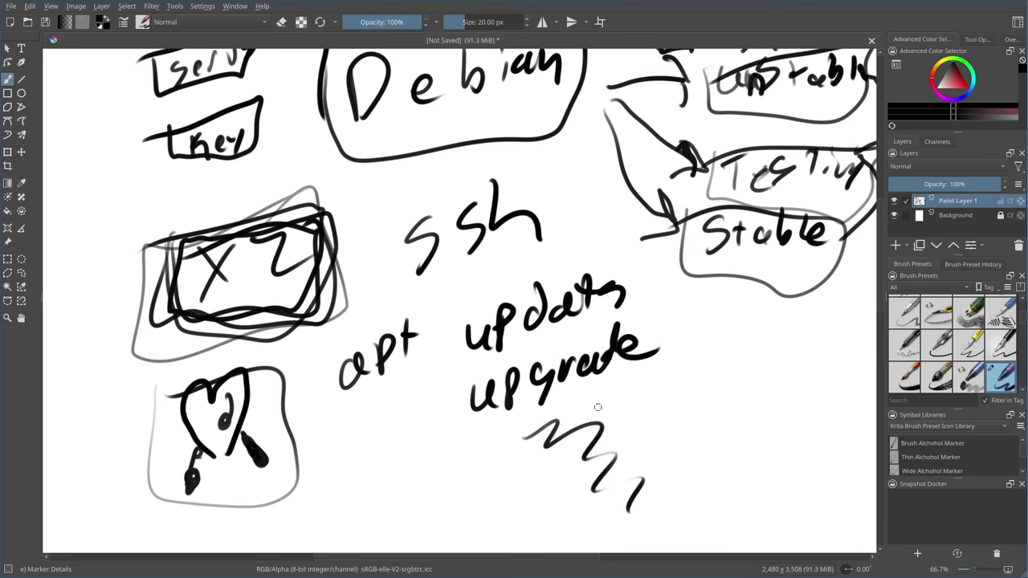
drag(598, 390, 598, 399)
mouse_move(167, 236)
mouse_down()
mouse_move(155, 344)
mouse_move(322, 311)
mouse_move(347, 212)
mouse_move(216, 231)
mouse_move(307, 328)
mouse_move(315, 223)
mouse_move(227, 232)
mouse_up()
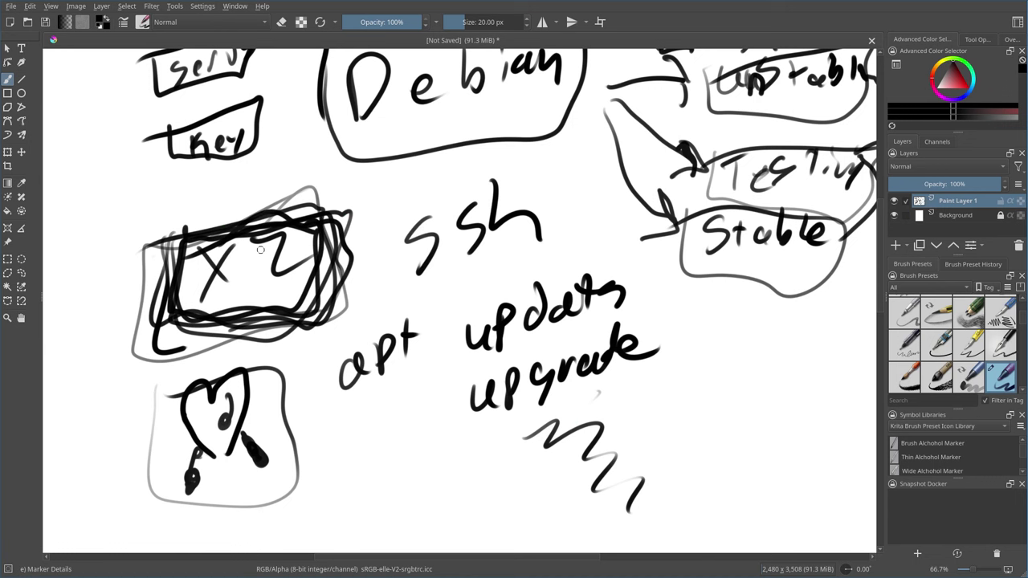
mouse_move(173, 335)
mouse_down()
mouse_move(237, 339)
mouse_move(318, 323)
mouse_move(336, 225)
mouse_move(227, 239)
mouse_up()
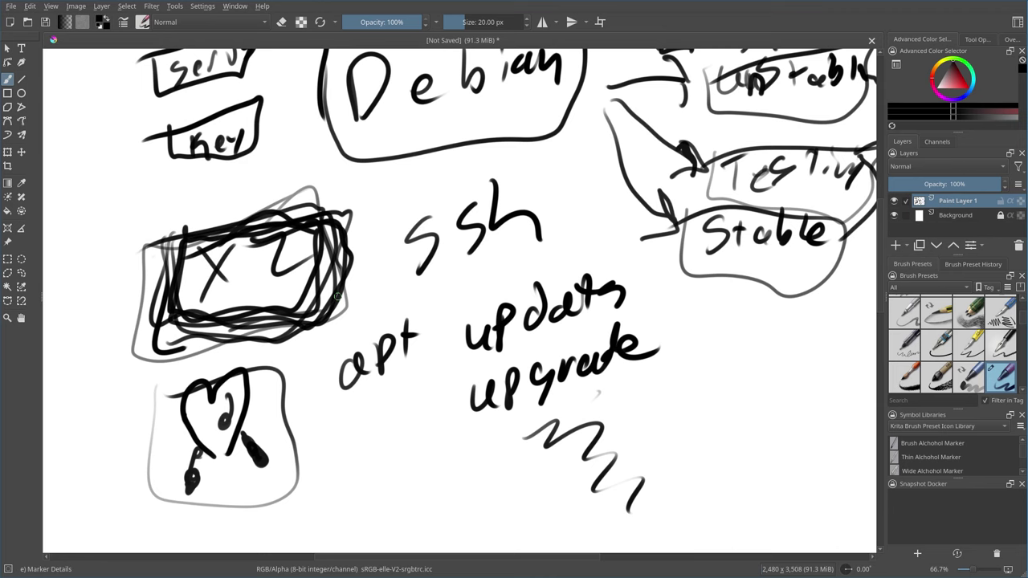
Step: Draw fresh loops around the Debian box and around Sid
scroll(337, 295, up, 5)
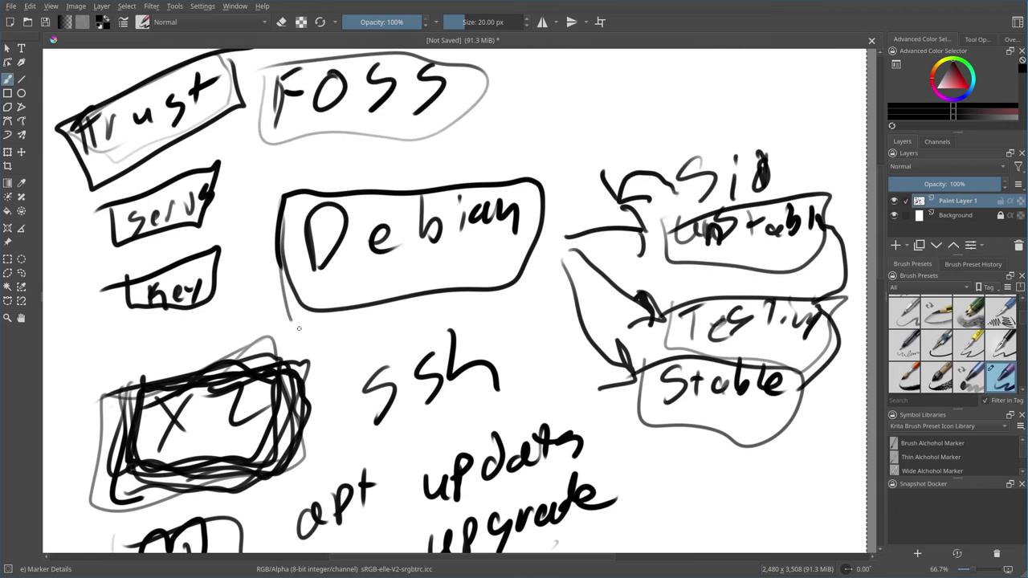
mouse_move(299, 327)
mouse_down()
mouse_move(567, 184)
mouse_move(273, 304)
mouse_move(293, 330)
mouse_up()
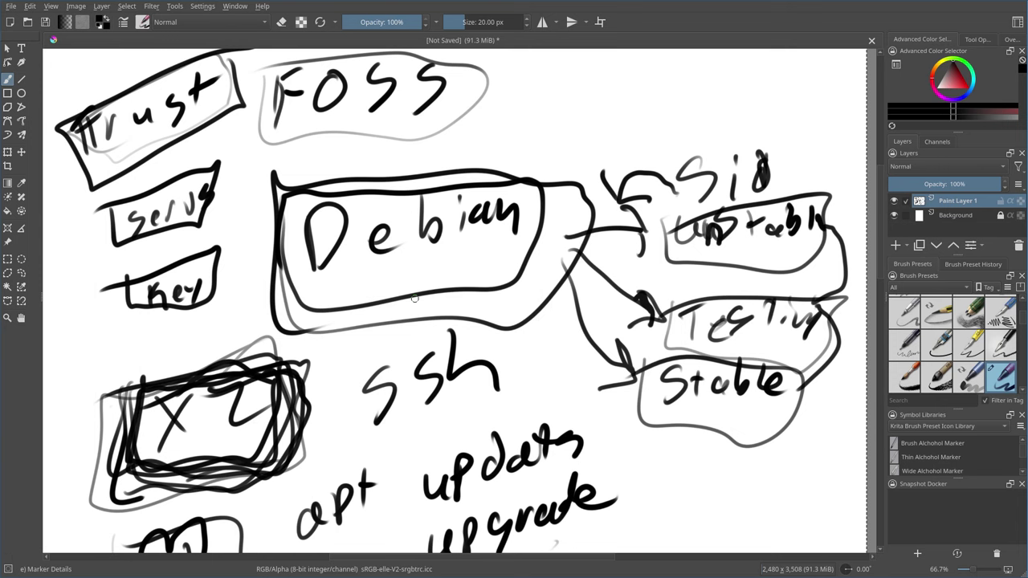
mouse_move(650, 177)
mouse_down()
mouse_move(665, 224)
mouse_move(811, 200)
mouse_move(697, 166)
mouse_move(649, 173)
mouse_up()
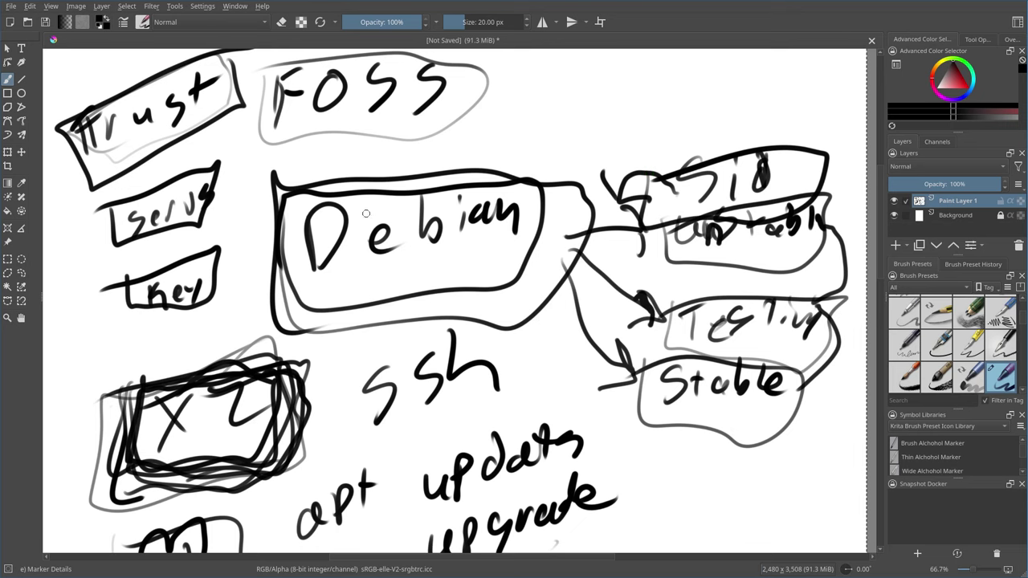
Step: Scribble densely over the boxed X sketch in the lower notes
scroll(562, 125, down, 4)
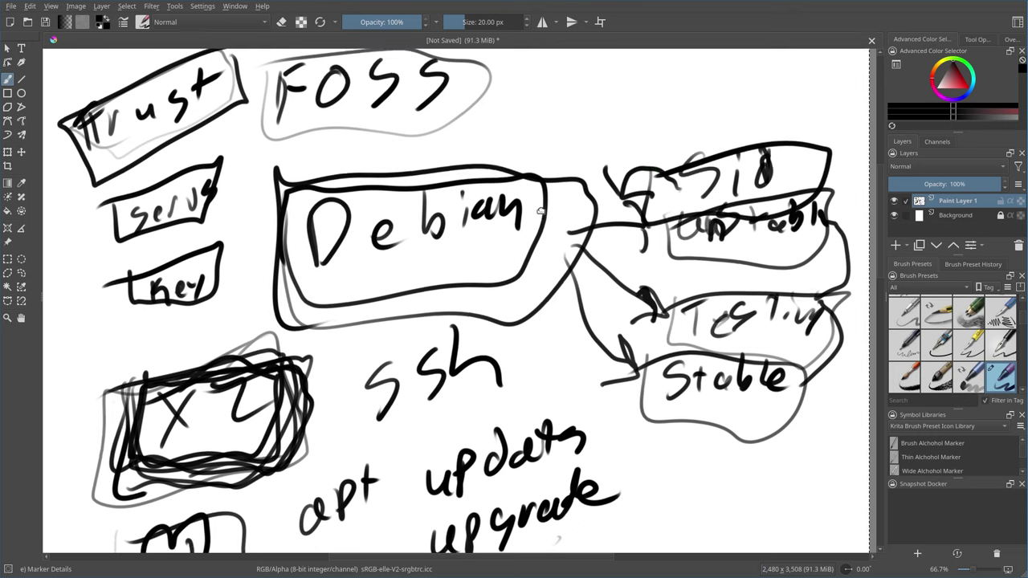
scroll(420, 410, down, 2)
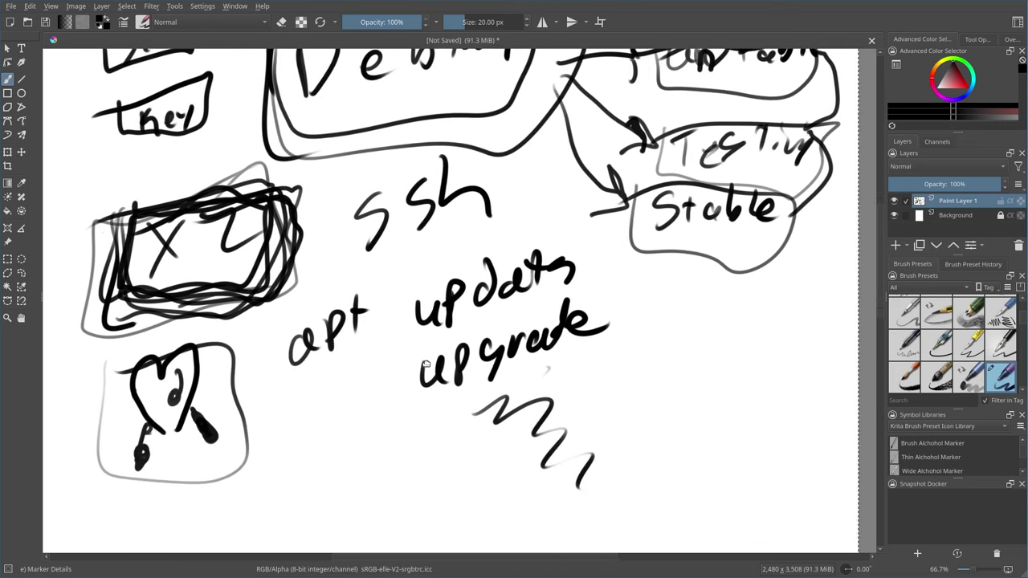
drag(426, 410, 437, 331)
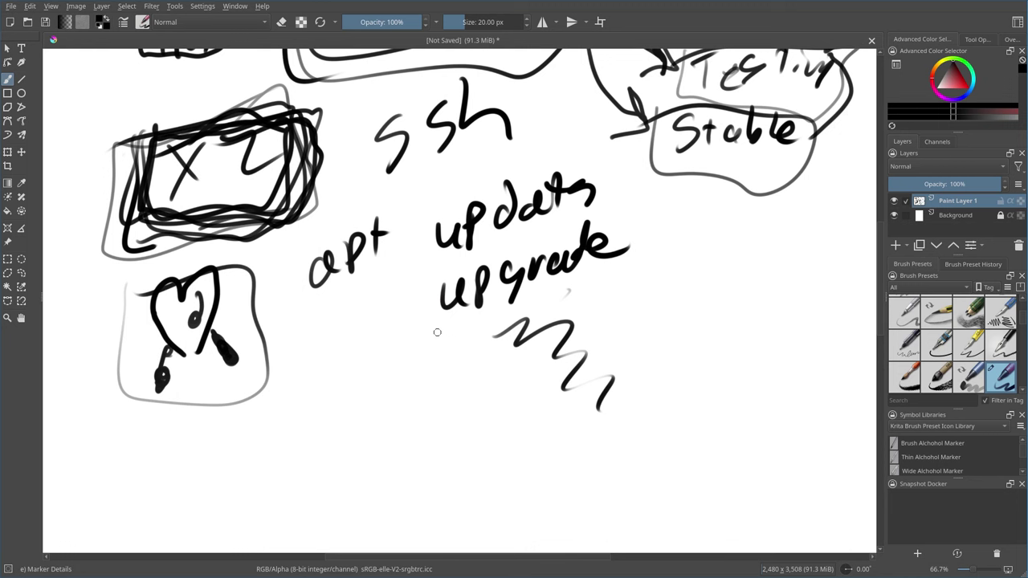
mouse_move(127, 165)
mouse_down()
mouse_move(185, 213)
mouse_move(96, 151)
mouse_move(301, 154)
mouse_up()
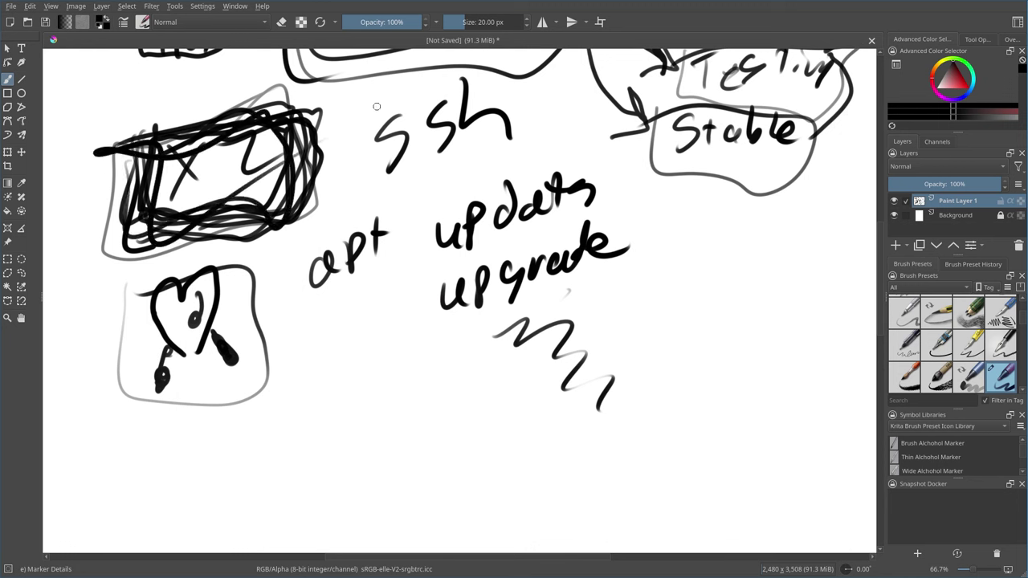
Step: Add another loop inside the Debian box
scroll(377, 106, up, 5)
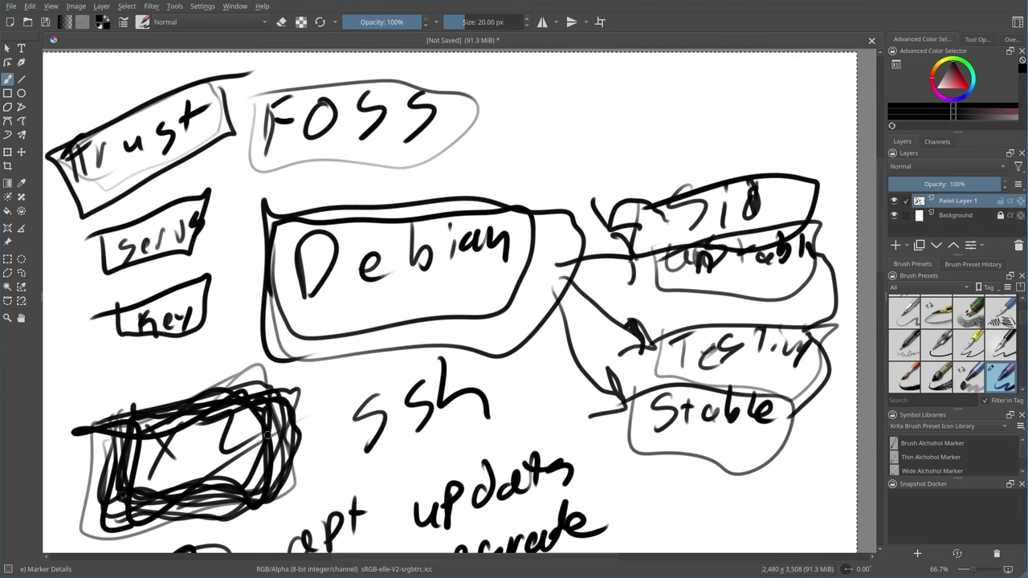
scroll(381, 290, down, 2)
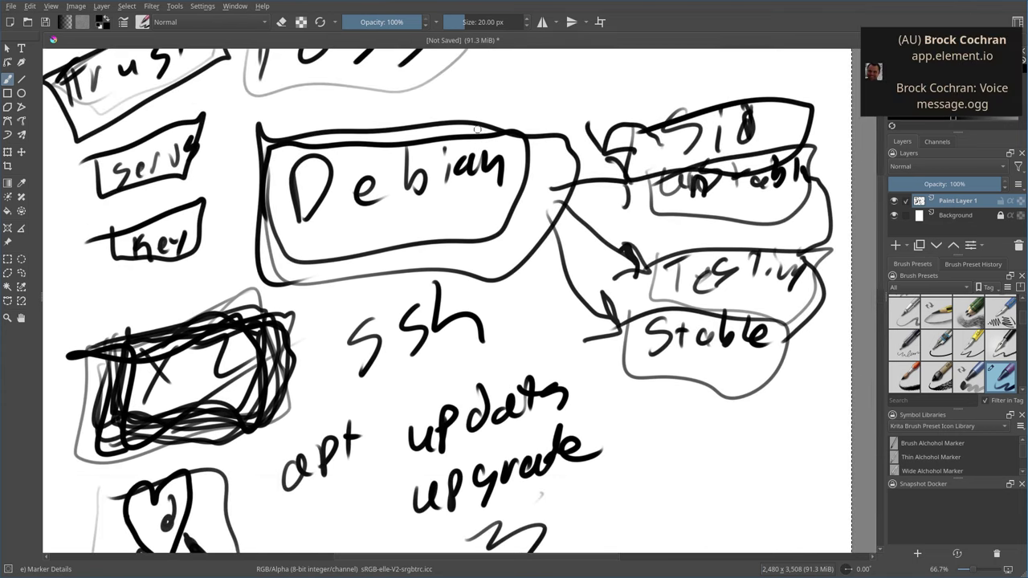
mouse_move(303, 255)
mouse_down()
mouse_move(488, 256)
mouse_move(529, 141)
mouse_move(309, 142)
mouse_move(239, 251)
mouse_move(525, 236)
mouse_up()
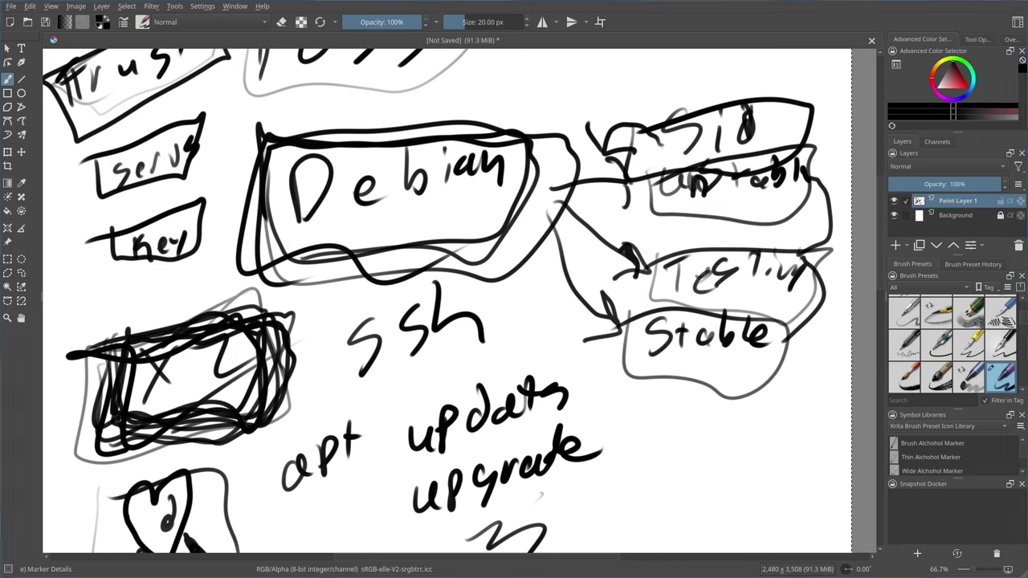
scroll(485, 365, down, 5)
scroll(485, 366, up, 5)
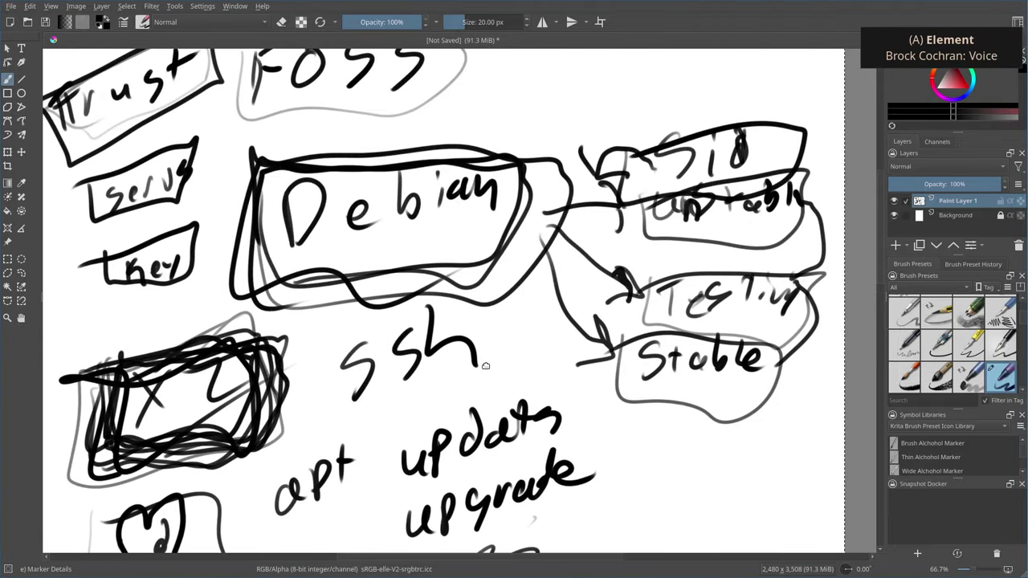
drag(485, 366, 488, 357)
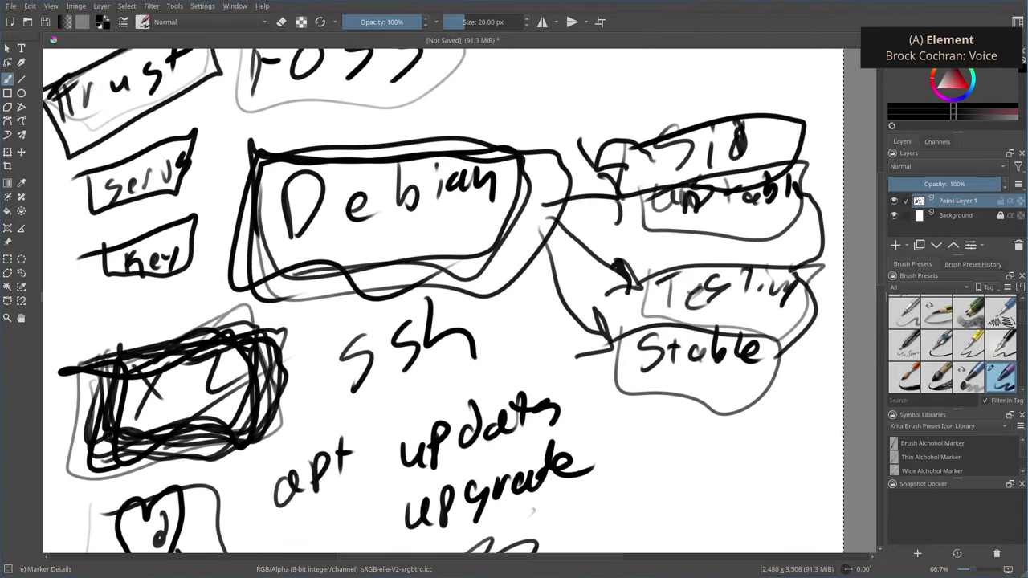
Step: Clear Paint Layer 1, write 'Oduy' and box it, and start a small box below
key(Delete)
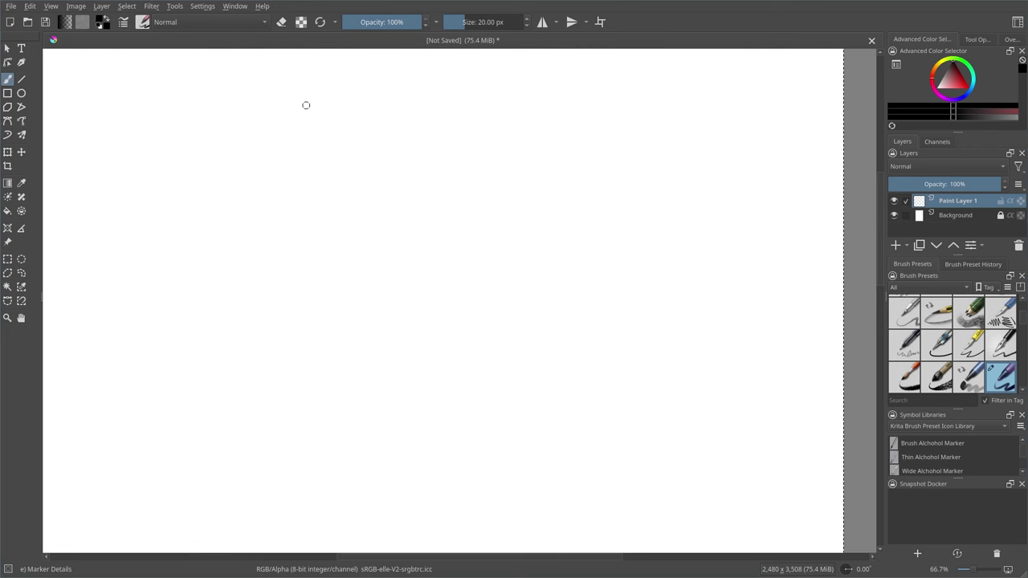
drag(152, 156, 143, 161)
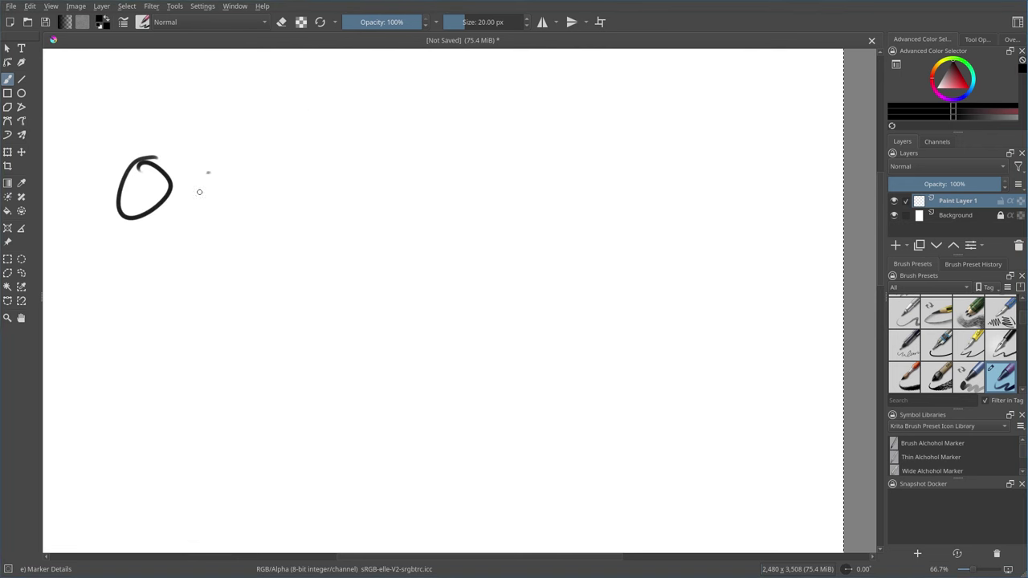
drag(190, 129, 199, 203)
mouse_move(243, 158)
mouse_down()
mouse_move(254, 170)
mouse_move(271, 161)
mouse_up()
mouse_move(276, 170)
mouse_down()
mouse_move(296, 149)
mouse_move(270, 202)
mouse_up()
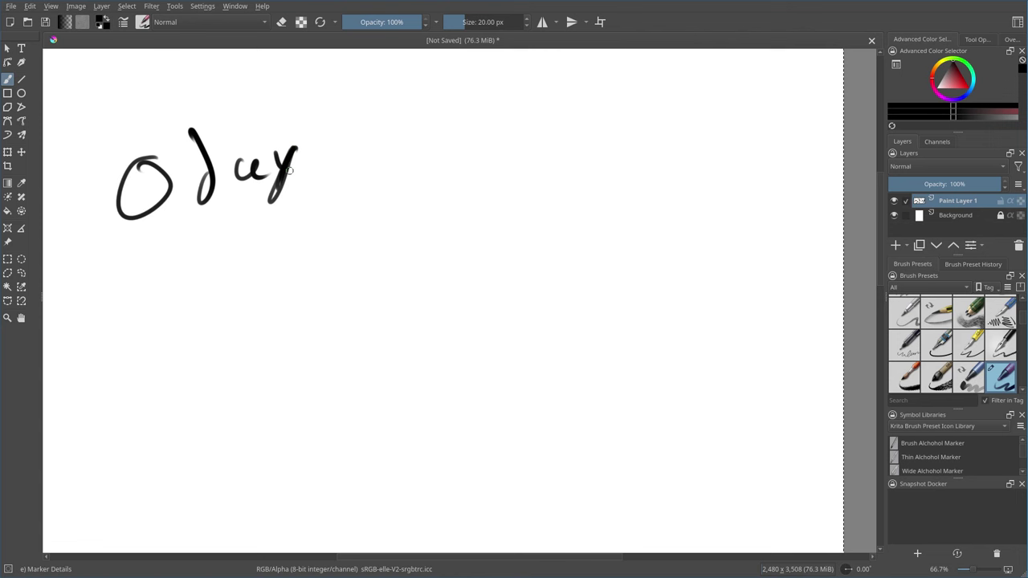
mouse_move(68, 170)
mouse_down()
mouse_move(106, 272)
mouse_move(315, 225)
mouse_move(306, 111)
mouse_move(127, 137)
mouse_move(60, 177)
mouse_up()
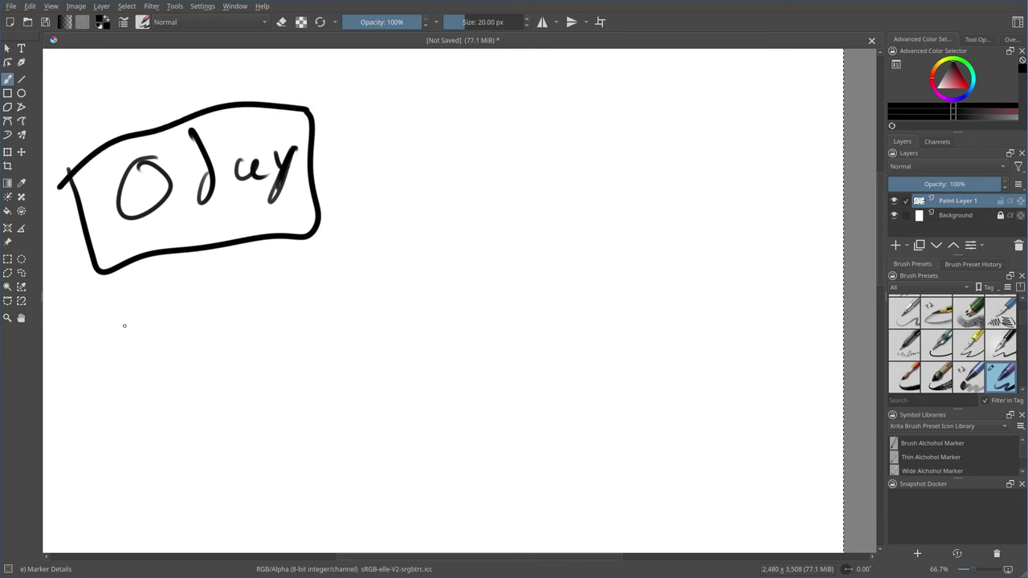
mouse_move(125, 325)
mouse_down()
mouse_move(148, 407)
mouse_move(208, 367)
mouse_move(193, 313)
mouse_move(128, 325)
mouse_up()
Step: Draw the small ete box with a curved arrow toward a stick figure on the right
mouse_move(188, 369)
mouse_down()
mouse_move(220, 354)
mouse_move(245, 367)
mouse_up()
mouse_move(275, 335)
mouse_down()
mouse_move(334, 293)
mouse_move(493, 257)
mouse_move(472, 287)
mouse_up()
mouse_move(748, 206)
mouse_down()
mouse_move(764, 264)
mouse_move(754, 247)
mouse_move(767, 232)
mouse_up()
mouse_move(739, 227)
mouse_down()
mouse_move(738, 315)
mouse_move(769, 351)
mouse_up()
mouse_move(747, 319)
mouse_down()
mouse_move(766, 349)
mouse_move(716, 353)
mouse_up()
drag(718, 299, 782, 267)
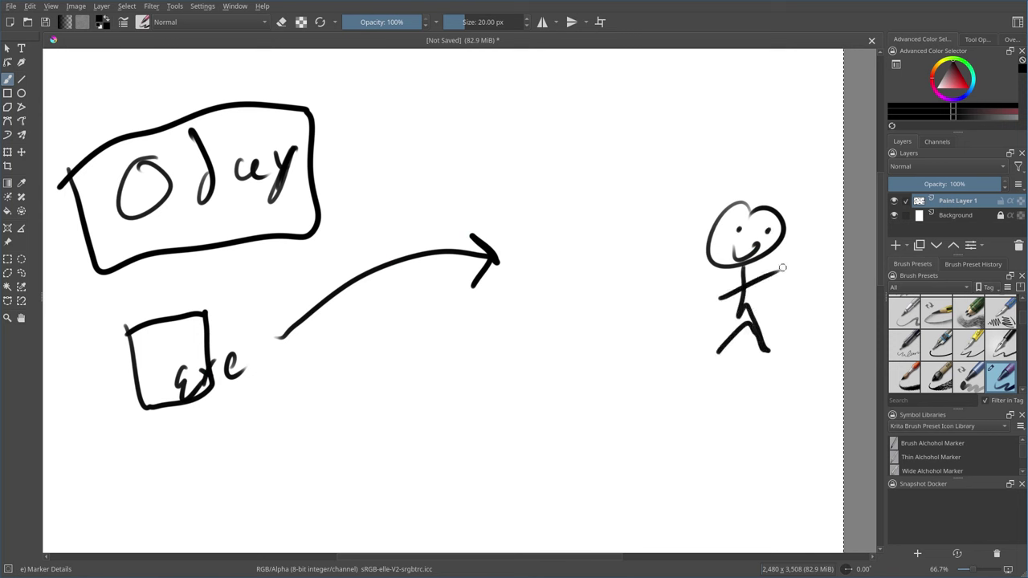
Step: Draw a monitor beside the stick figure, with a keyboard and wavy box beneath
mouse_move(559, 203)
mouse_down()
mouse_move(585, 280)
mouse_move(665, 204)
mouse_move(556, 215)
mouse_move(573, 257)
mouse_move(639, 259)
mouse_move(628, 233)
mouse_move(583, 242)
mouse_move(623, 233)
mouse_move(635, 261)
mouse_up()
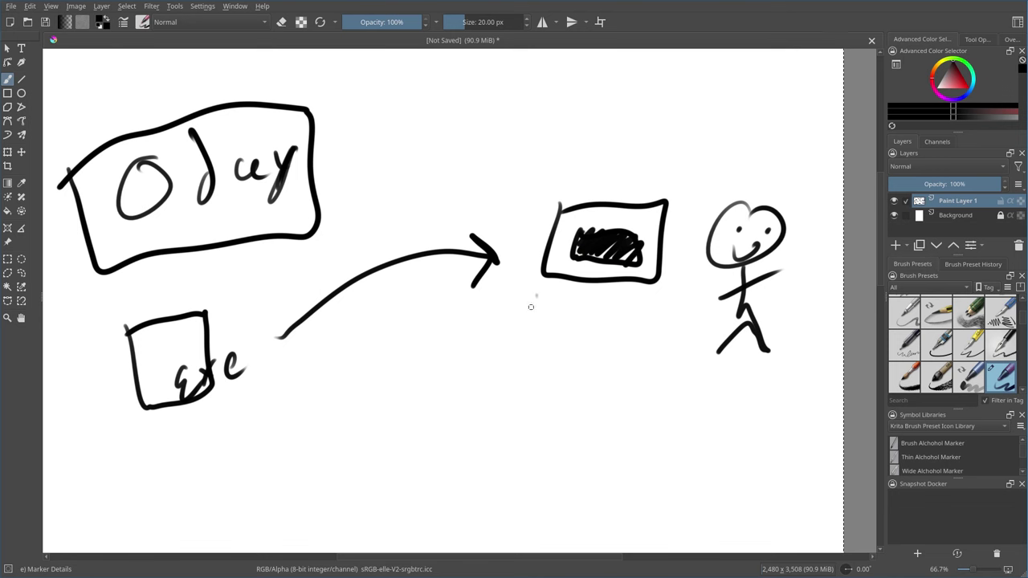
mouse_move(534, 296)
mouse_down()
mouse_move(618, 350)
mouse_move(645, 310)
mouse_move(531, 306)
mouse_up()
drag(602, 328, 639, 324)
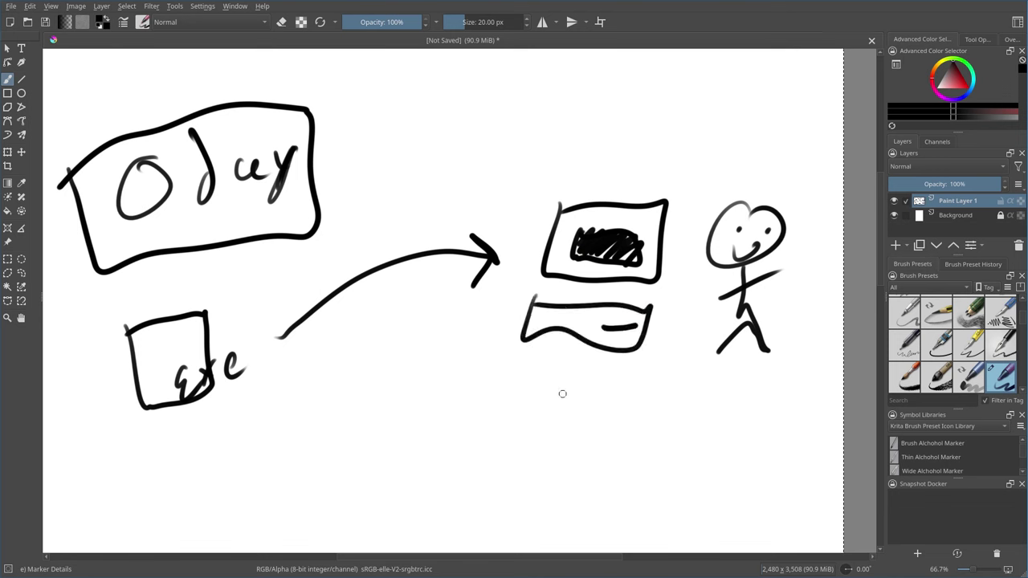
mouse_move(508, 360)
mouse_down()
mouse_move(574, 396)
mouse_move(651, 380)
mouse_move(517, 378)
mouse_move(642, 396)
mouse_up()
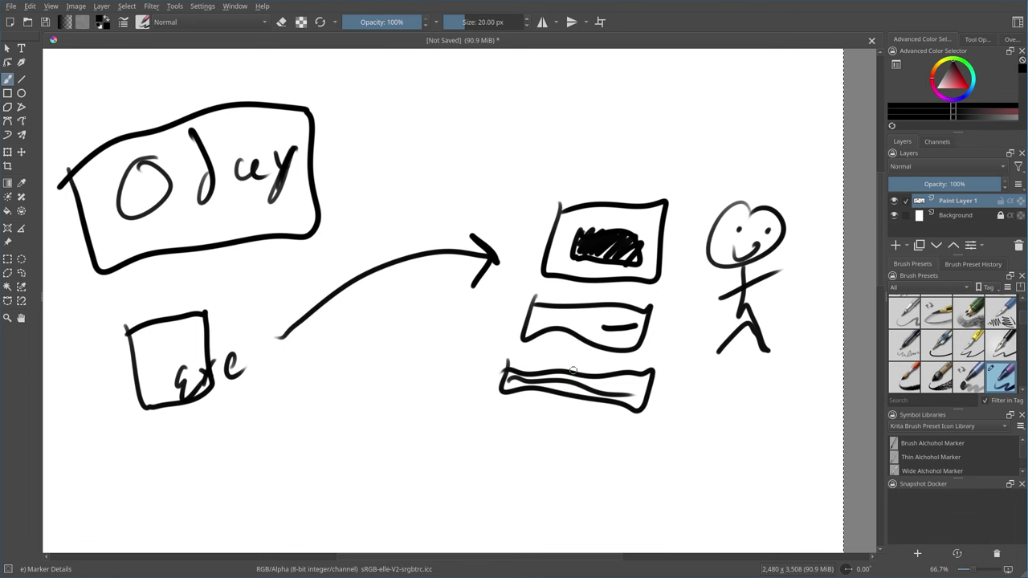
Step: Connect the ete box to the monitor with curves and write 'run' above the monitor
mouse_move(199, 324)
mouse_down()
mouse_move(203, 297)
mouse_move(168, 326)
mouse_move(219, 323)
mouse_up()
mouse_move(249, 366)
mouse_down()
mouse_move(452, 256)
mouse_move(543, 262)
mouse_up()
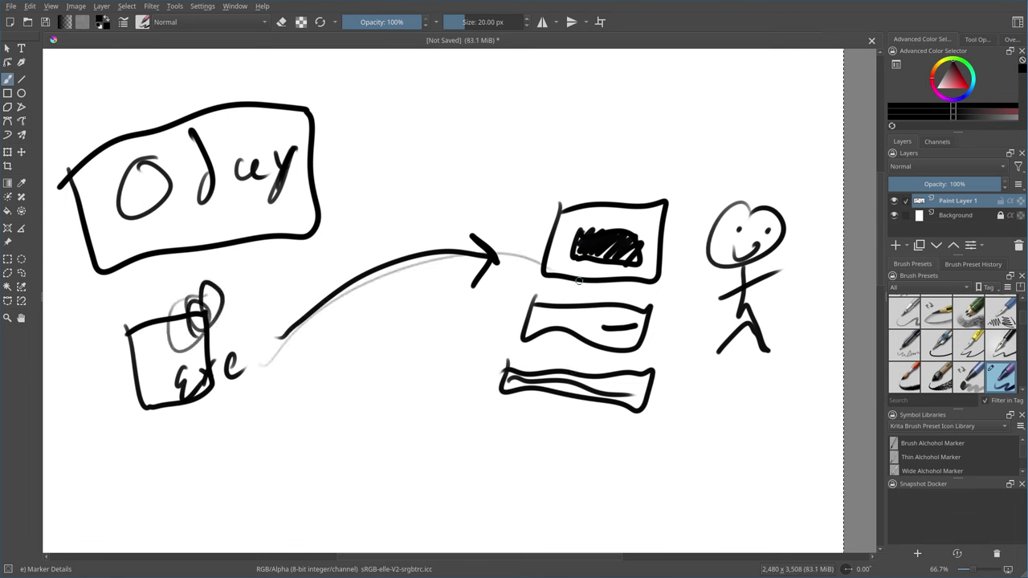
drag(207, 329, 538, 275)
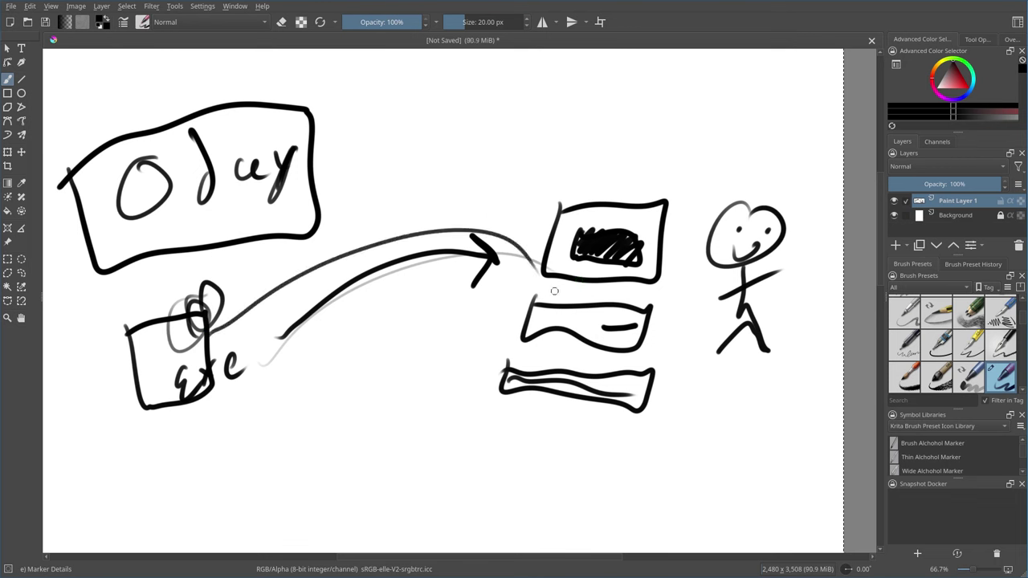
mouse_move(502, 196)
mouse_down()
mouse_move(522, 151)
mouse_move(549, 176)
mouse_move(572, 158)
mouse_move(598, 170)
mouse_up()
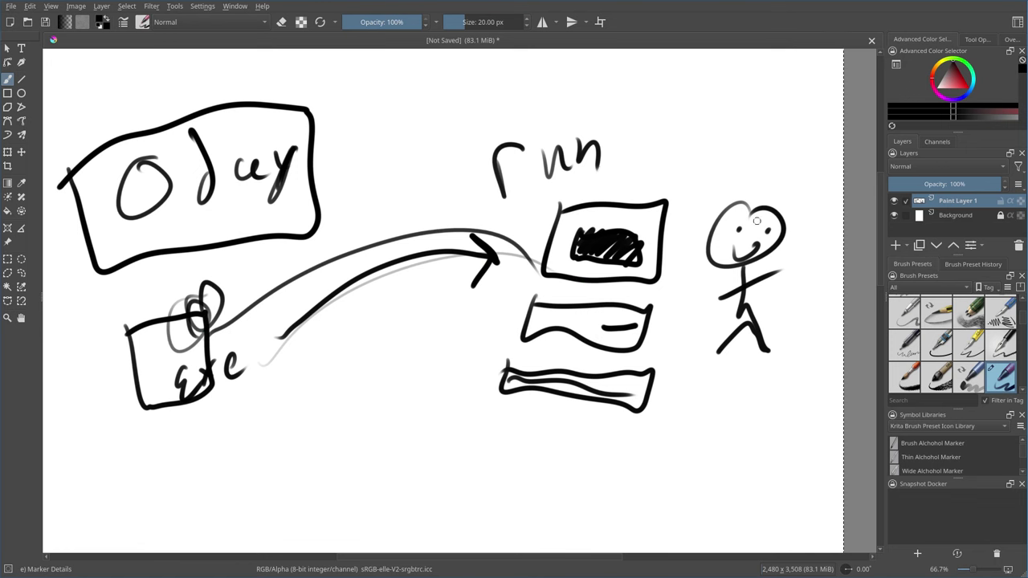
Step: Add grey arcs from the exe box to the monitor, circle exe, and underline the screen
drag(198, 345, 555, 325)
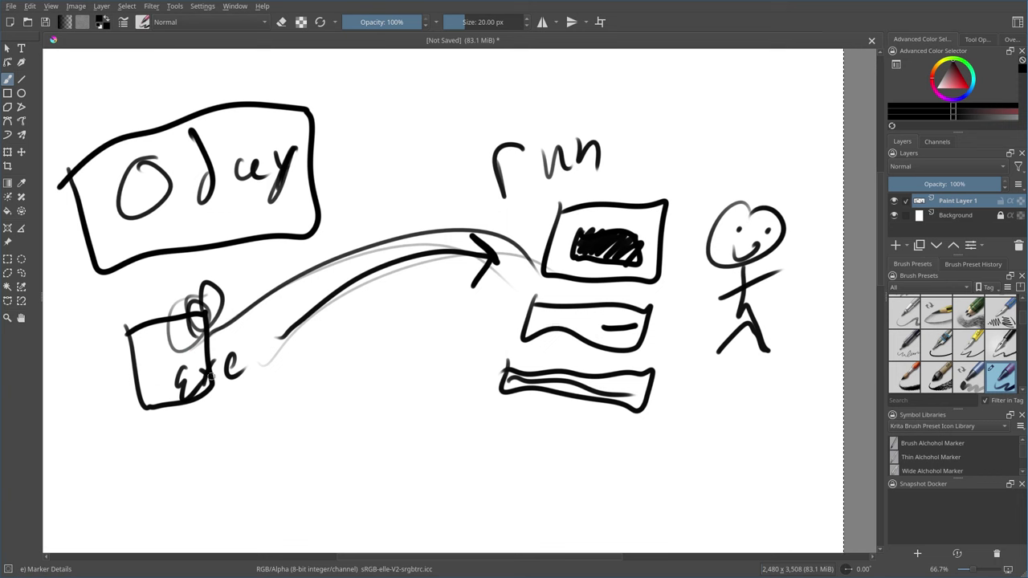
drag(211, 377, 480, 257)
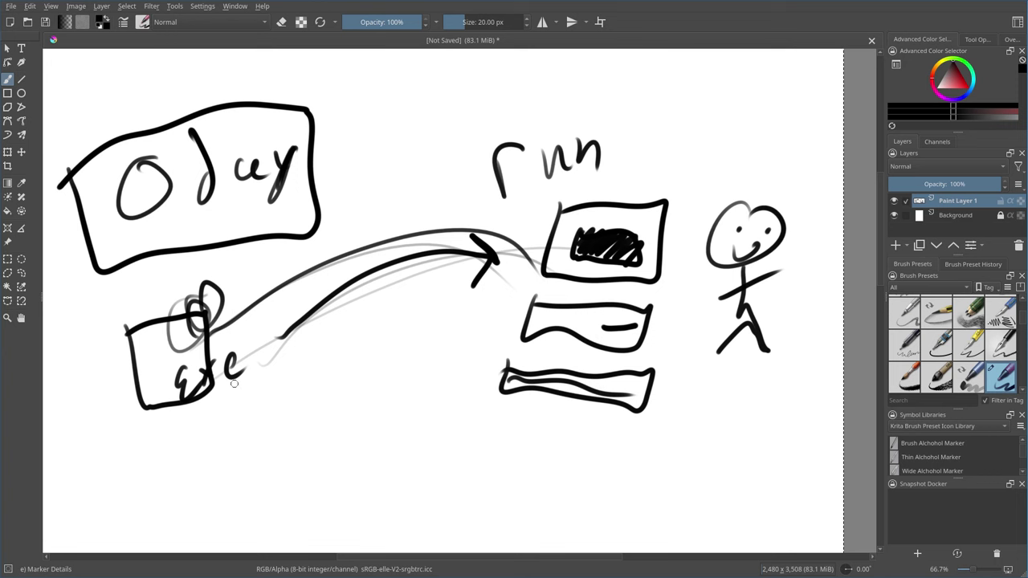
drag(241, 377, 276, 353)
mouse_move(547, 229)
mouse_down()
mouse_move(609, 270)
mouse_move(681, 275)
mouse_up()
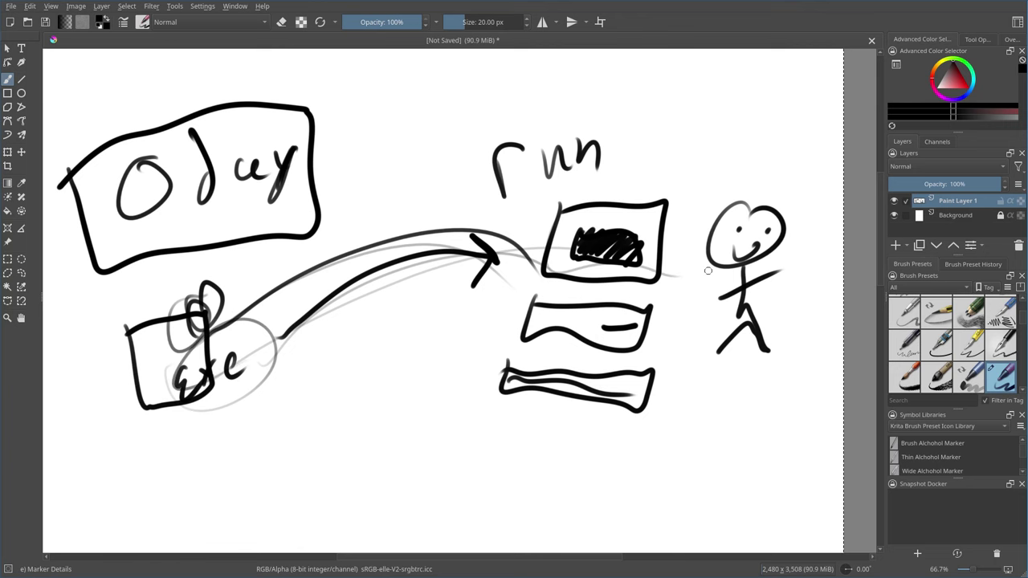
mouse_move(426, 340)
mouse_down()
mouse_move(415, 268)
mouse_move(411, 276)
mouse_up()
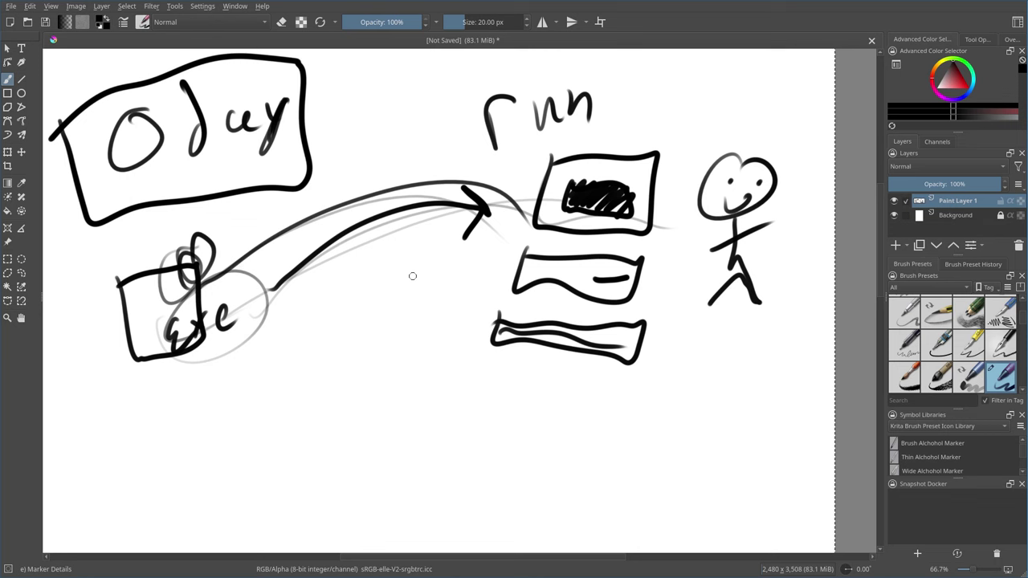
Step: Write a second 'run' with a v below, re-circle exe, and loop the top screen box
mouse_move(295, 322)
mouse_down()
mouse_move(322, 321)
mouse_move(434, 336)
mouse_up()
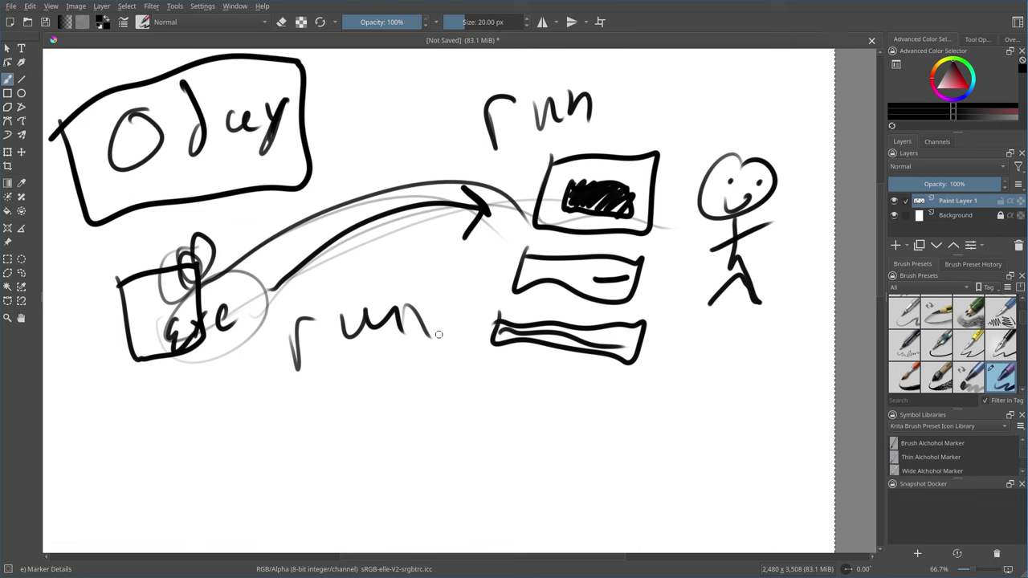
drag(307, 406, 327, 389)
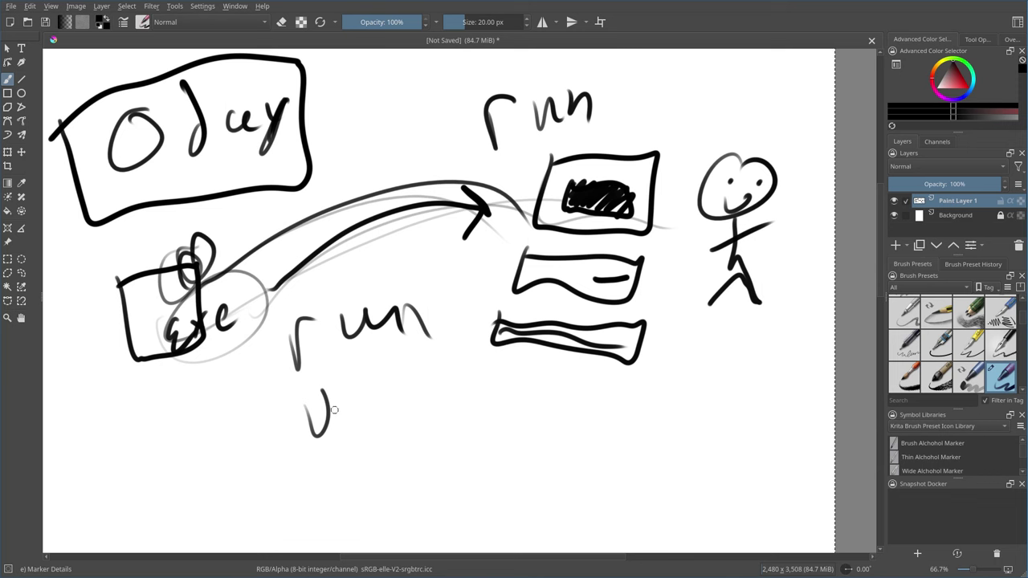
mouse_move(217, 254)
mouse_down()
mouse_move(220, 346)
mouse_move(98, 353)
mouse_move(216, 339)
mouse_up()
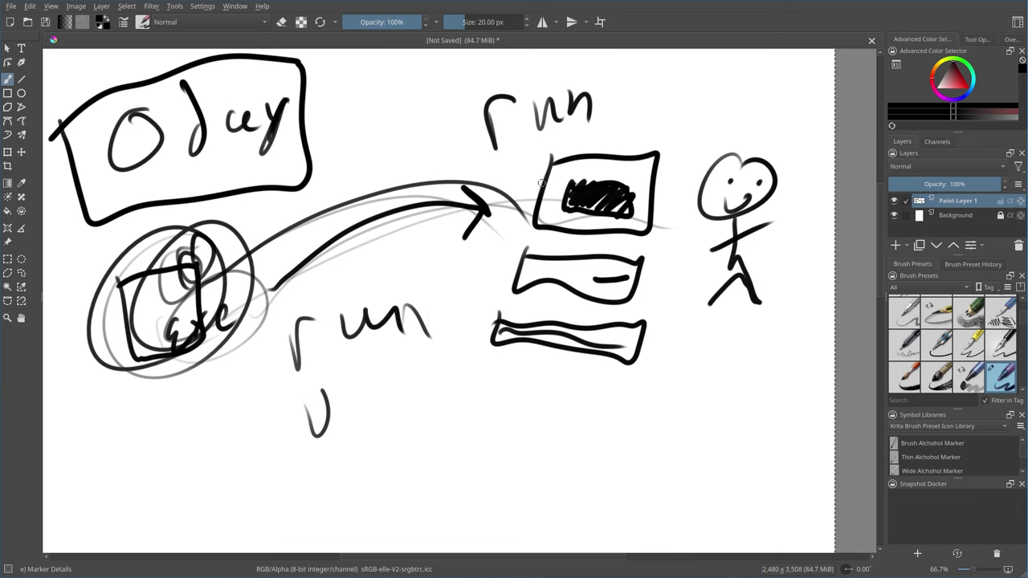
mouse_move(541, 183)
mouse_down()
mouse_move(671, 215)
mouse_move(570, 169)
mouse_move(524, 163)
mouse_move(537, 151)
mouse_move(533, 232)
mouse_move(665, 224)
mouse_move(564, 155)
mouse_move(523, 146)
mouse_up()
Step: Write 'Distio' below run and enclose it in a double-outlined box
drag(433, 395, 435, 462)
drag(476, 429, 478, 459)
click(474, 413)
drag(513, 417, 491, 453)
drag(531, 393, 531, 439)
mouse_move(525, 411)
mouse_down()
mouse_move(543, 408)
mouse_move(563, 438)
mouse_up()
drag(610, 405, 613, 410)
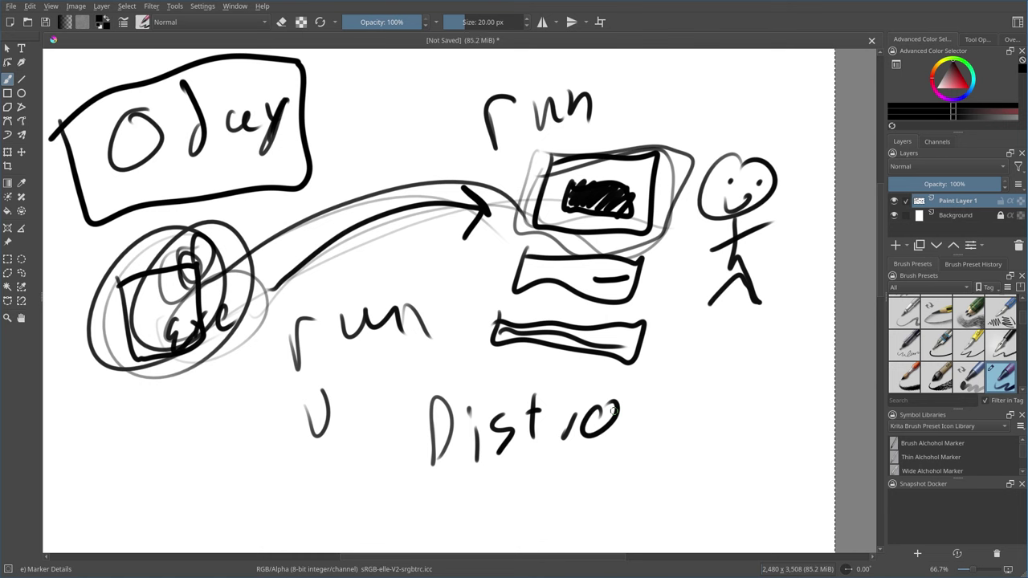
mouse_move(388, 390)
mouse_down()
mouse_move(394, 458)
mouse_move(529, 476)
mouse_move(629, 393)
mouse_move(465, 381)
mouse_move(362, 387)
mouse_up()
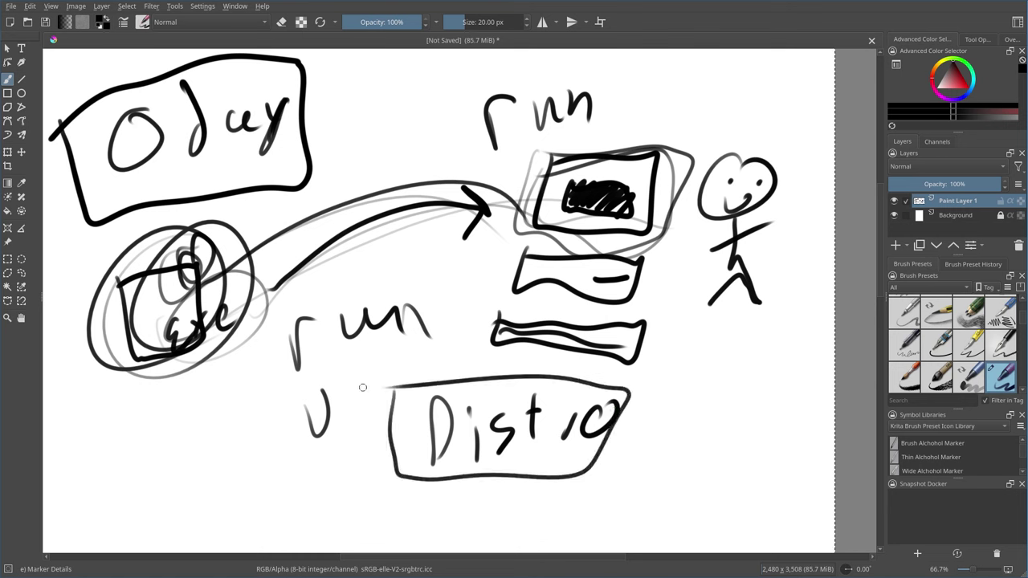
mouse_move(378, 389)
mouse_down()
mouse_move(411, 497)
mouse_move(612, 458)
mouse_move(560, 374)
mouse_move(364, 385)
mouse_up()
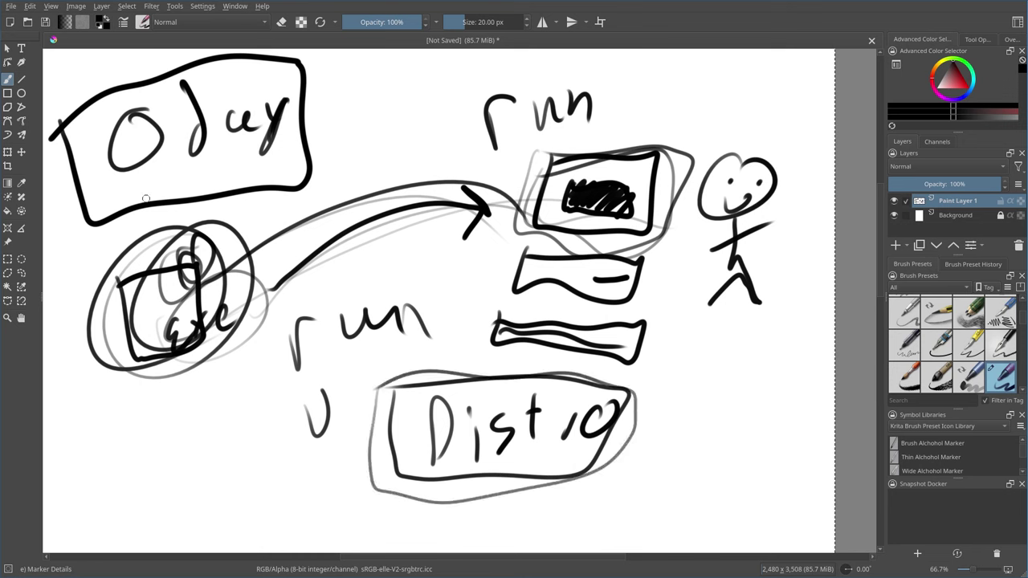
Step: Loop around Oduy again and write a boxed 'AV' at lower left
mouse_move(229, 85)
mouse_down()
mouse_move(117, 91)
mouse_move(294, 157)
mouse_move(197, 147)
mouse_up()
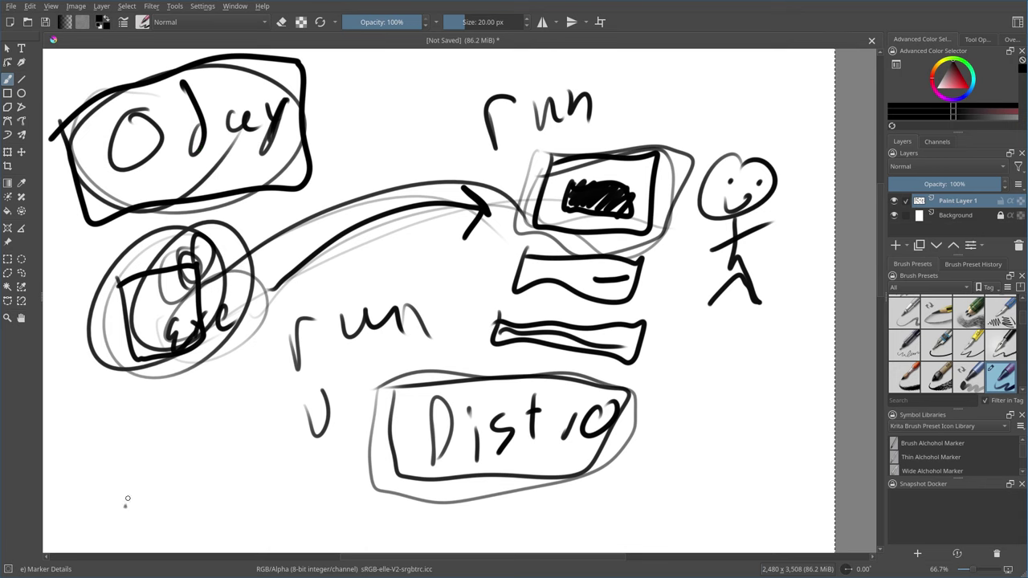
drag(126, 498, 179, 484)
drag(129, 470, 154, 458)
drag(221, 393, 177, 402)
mouse_move(99, 394)
mouse_down()
mouse_move(221, 512)
mouse_move(247, 374)
mouse_move(80, 403)
mouse_up()
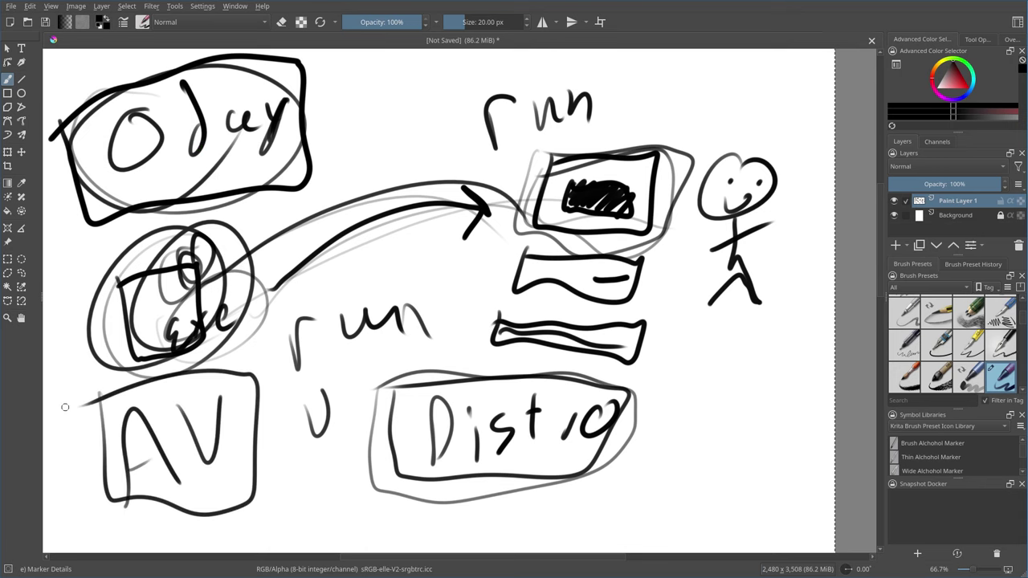
Step: Scroll to blank canvas and draw a cloud outline
scroll(489, 208, down, 10)
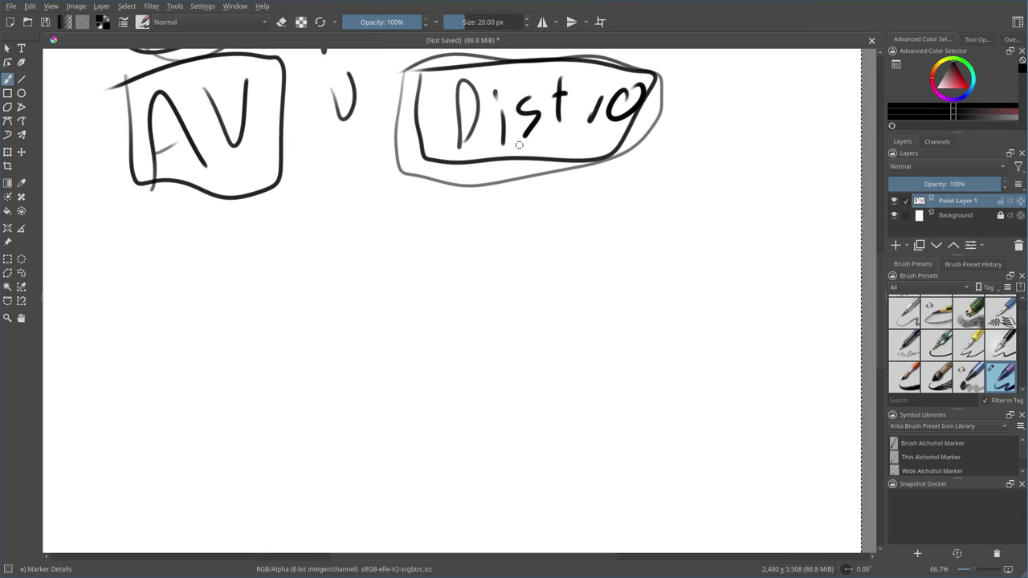
scroll(486, 210, down, 1)
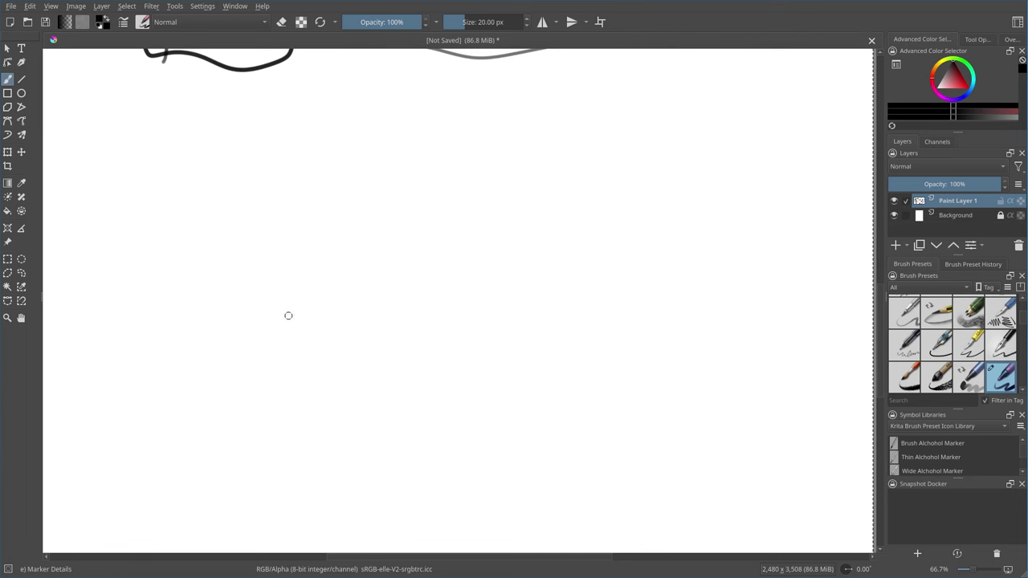
mouse_move(535, 193)
mouse_down()
mouse_move(500, 260)
mouse_move(635, 294)
mouse_move(647, 196)
mouse_move(525, 194)
mouse_up()
mouse_move(686, 171)
mouse_down()
mouse_move(666, 289)
mouse_move(546, 283)
mouse_up()
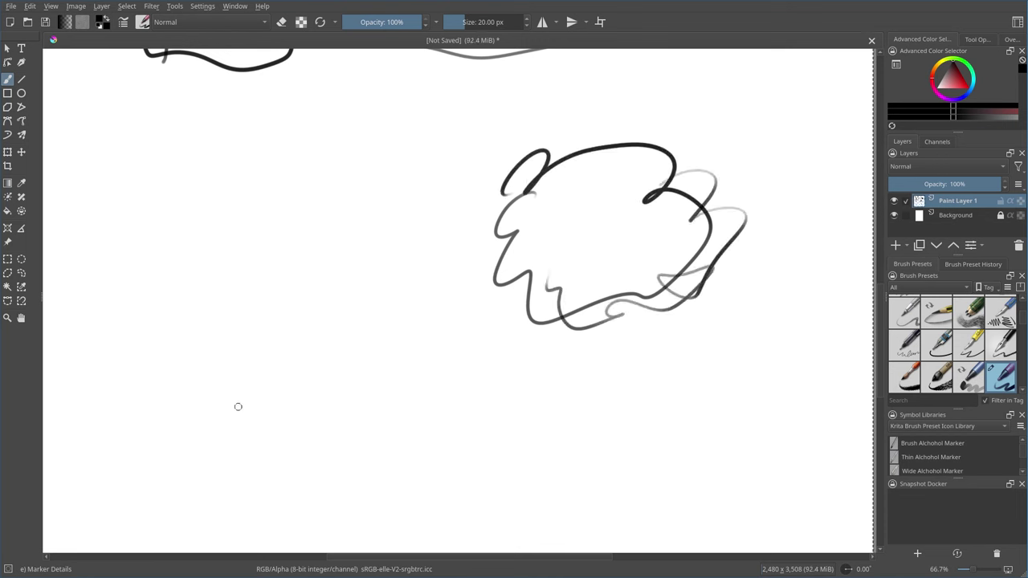
Step: Draw a box labelled 'exe' with an arrow from the cloud, circling it with a large loop
mouse_move(254, 371)
mouse_down()
mouse_move(315, 470)
mouse_move(346, 387)
mouse_move(257, 370)
mouse_up()
mouse_move(307, 429)
mouse_down()
mouse_move(325, 450)
mouse_move(298, 464)
mouse_up()
drag(353, 433, 371, 440)
mouse_move(500, 267)
mouse_down()
mouse_move(395, 350)
mouse_move(393, 363)
mouse_move(459, 281)
mouse_up()
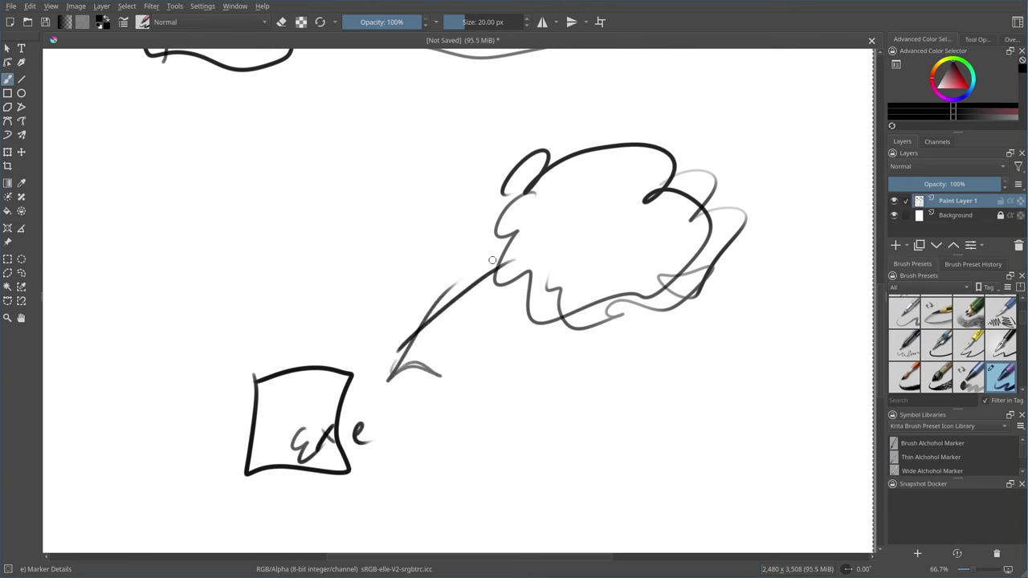
mouse_move(217, 344)
mouse_down()
mouse_move(214, 371)
mouse_move(236, 429)
mouse_up()
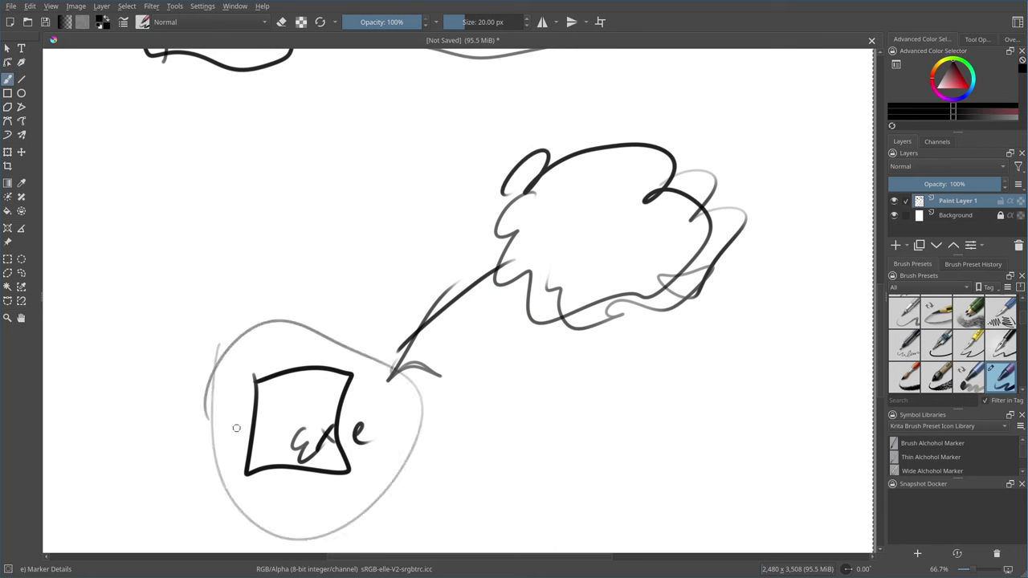
drag(401, 305, 227, 543)
drag(202, 374, 470, 468)
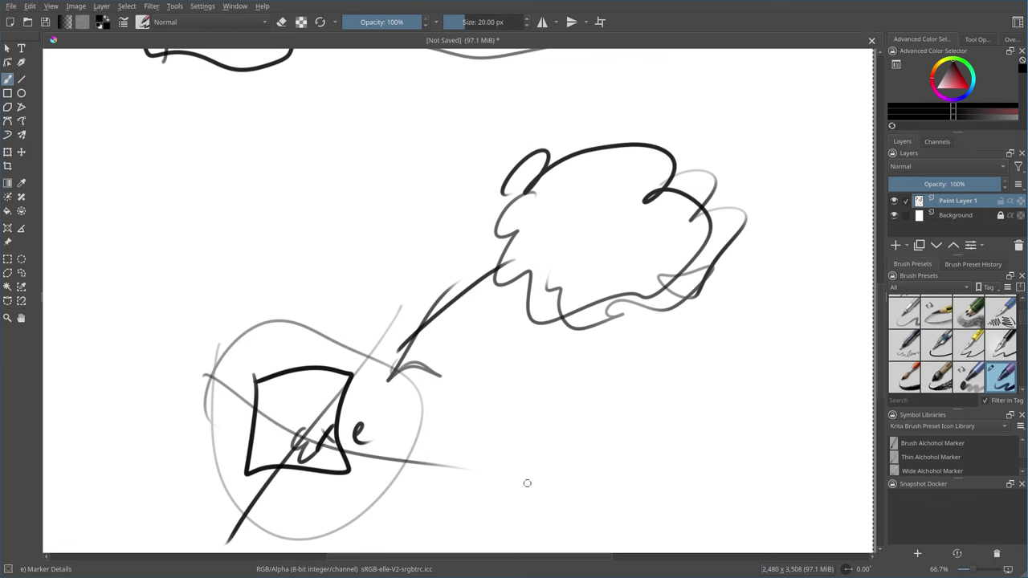
Step: Reinforce the arrow from the cloud and loop around the exe box again
mouse_move(512, 269)
mouse_down()
mouse_move(403, 361)
mouse_move(426, 329)
mouse_move(418, 352)
mouse_move(458, 344)
mouse_up()
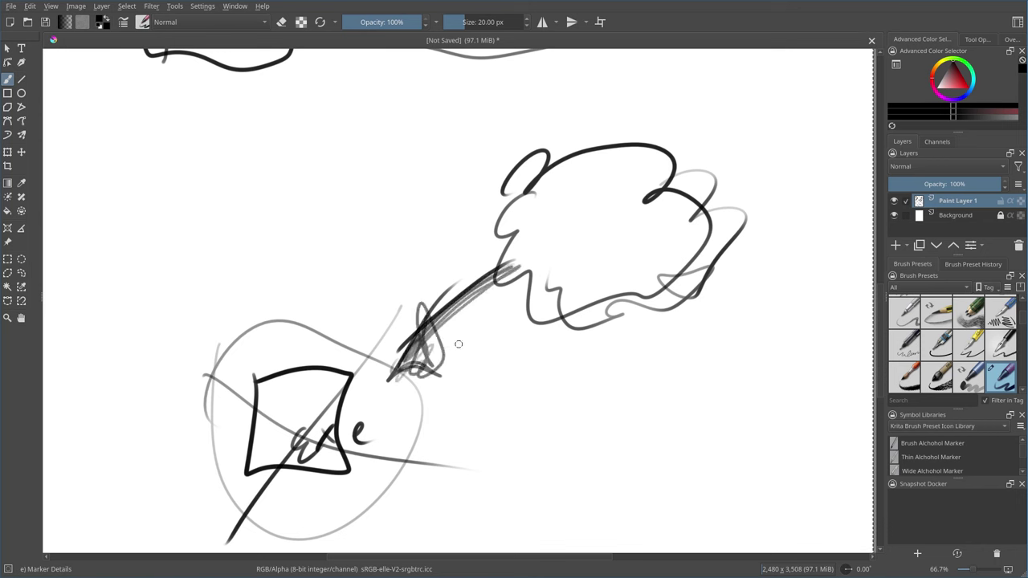
mouse_move(438, 321)
mouse_down()
mouse_move(422, 357)
mouse_move(427, 345)
mouse_up()
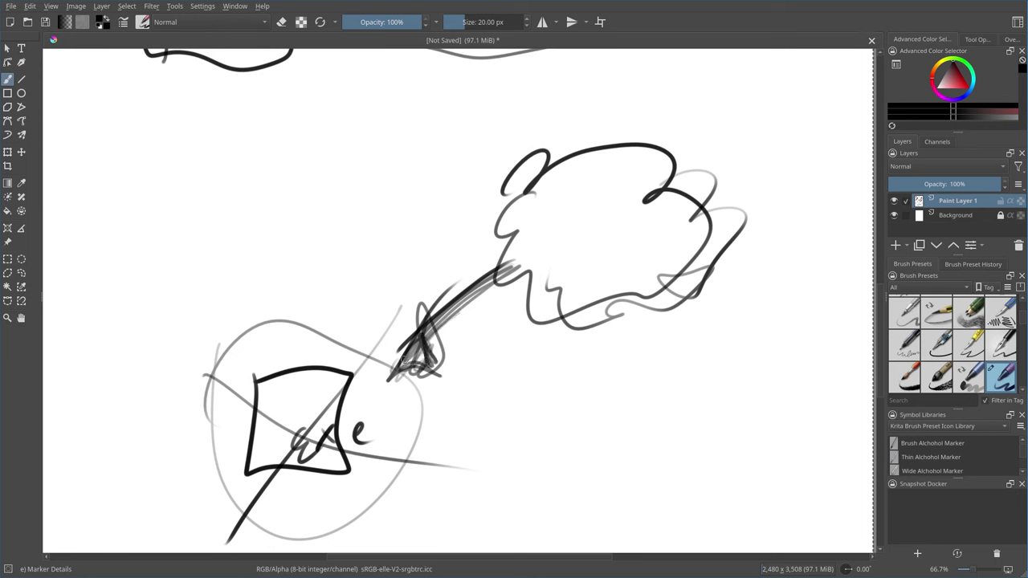
mouse_move(337, 449)
mouse_down()
mouse_move(241, 449)
mouse_move(279, 436)
mouse_up()
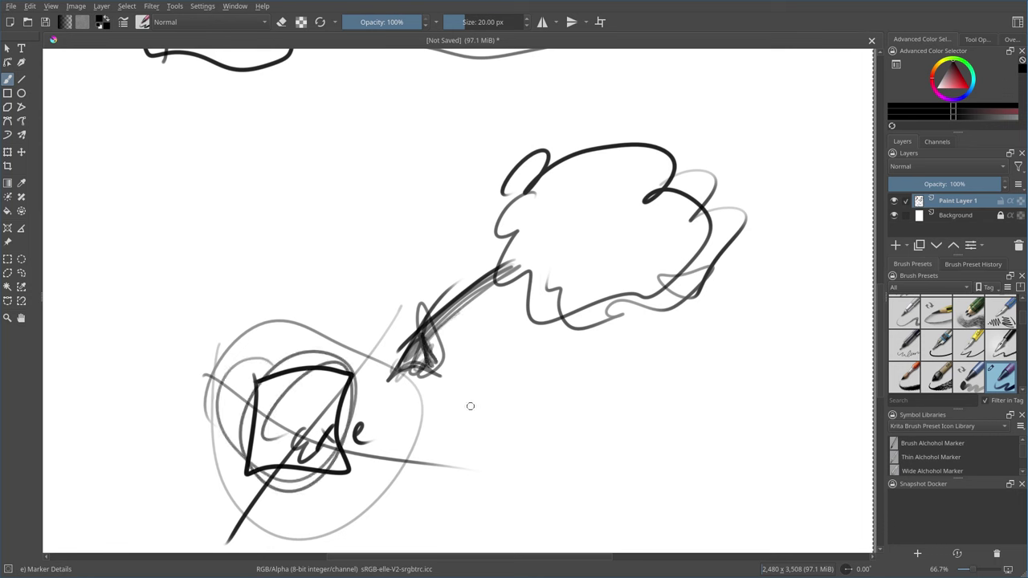
drag(520, 270, 410, 366)
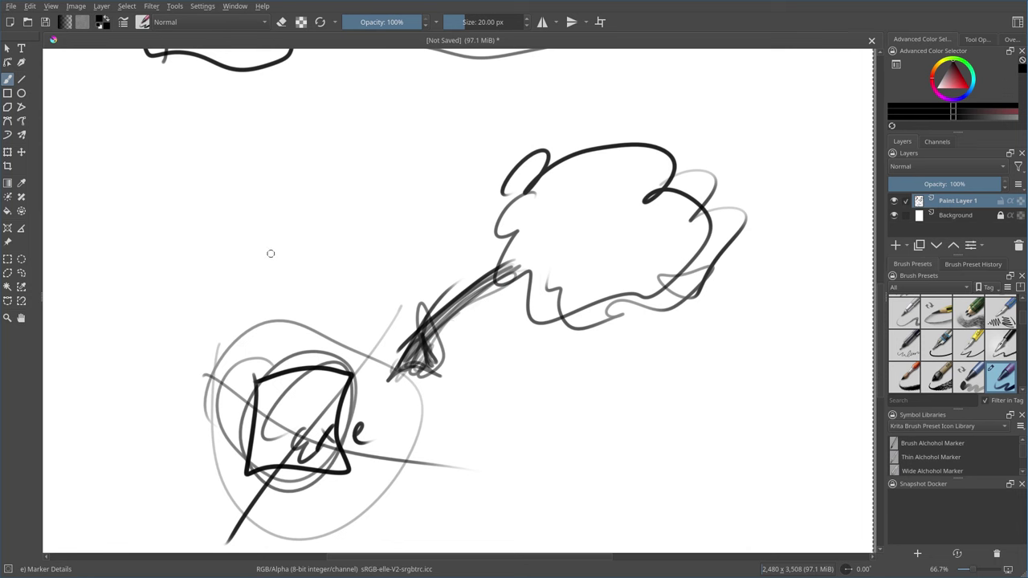
Step: Write 'Port' at the upper left
drag(163, 169, 165, 237)
mouse_move(161, 170)
mouse_down()
mouse_move(166, 200)
mouse_move(209, 190)
mouse_up()
drag(223, 202, 278, 153)
mouse_move(260, 151)
mouse_down()
mouse_move(285, 166)
mouse_move(273, 191)
mouse_up()
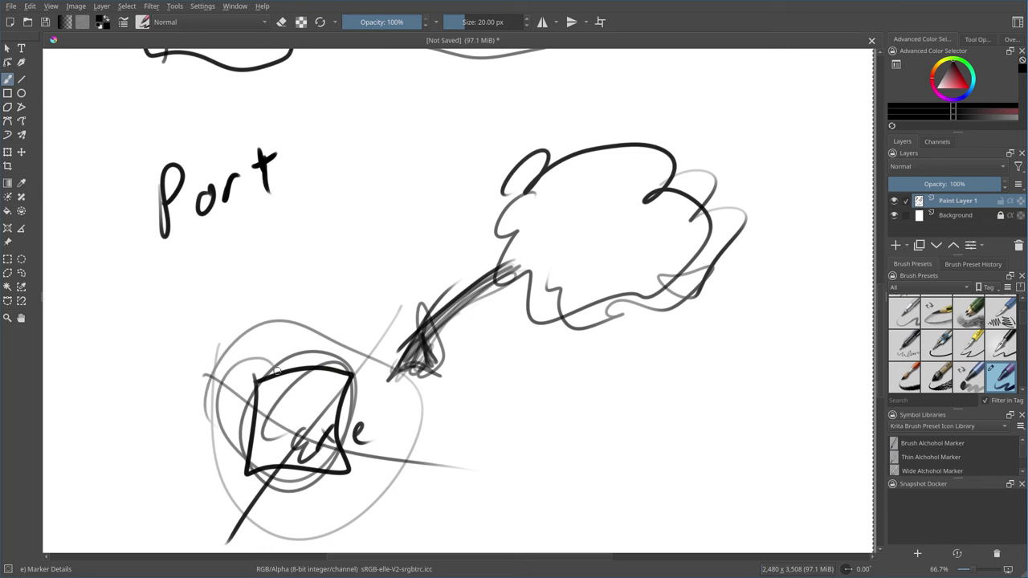
Step: Start an outline around Port, then write 'Ssh' at lower right and box it
mouse_move(150, 287)
mouse_down()
mouse_move(199, 135)
mouse_move(169, 282)
mouse_up()
drag(586, 411, 556, 484)
mouse_move(634, 416)
mouse_down()
mouse_move(619, 423)
mouse_move(620, 469)
mouse_up()
drag(662, 395, 689, 464)
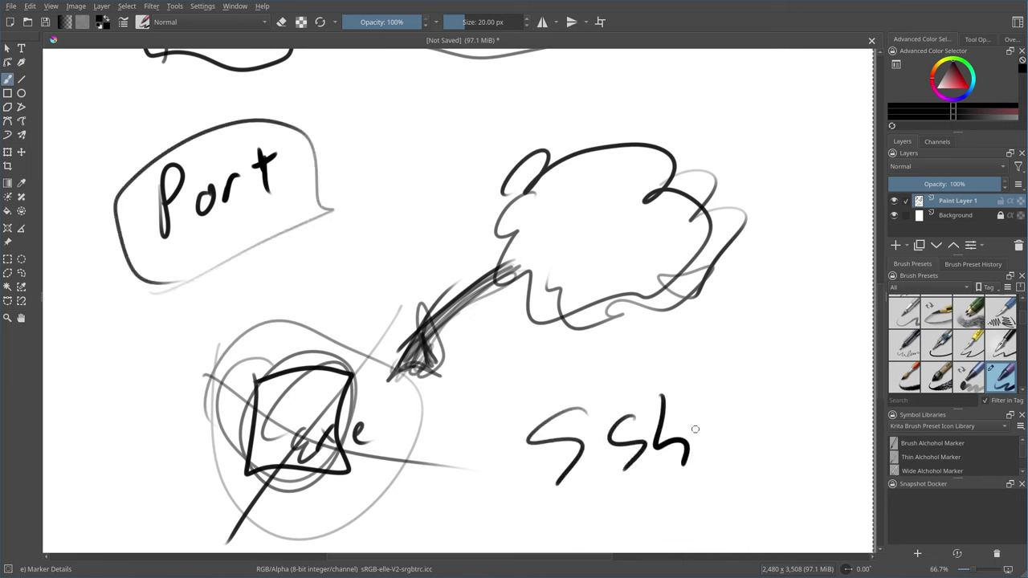
mouse_move(533, 433)
mouse_down()
mouse_move(555, 525)
mouse_move(518, 430)
mouse_move(604, 487)
mouse_up()
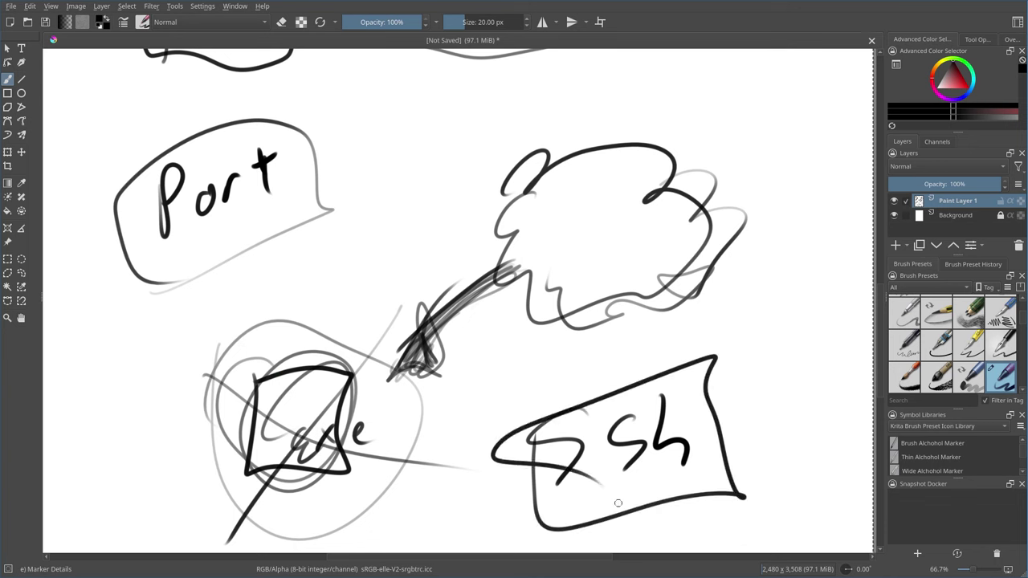
Step: Retrace the Port box repeatedly with heavy edges, crossing strokes and loops
drag(139, 286, 316, 198)
drag(116, 307, 321, 186)
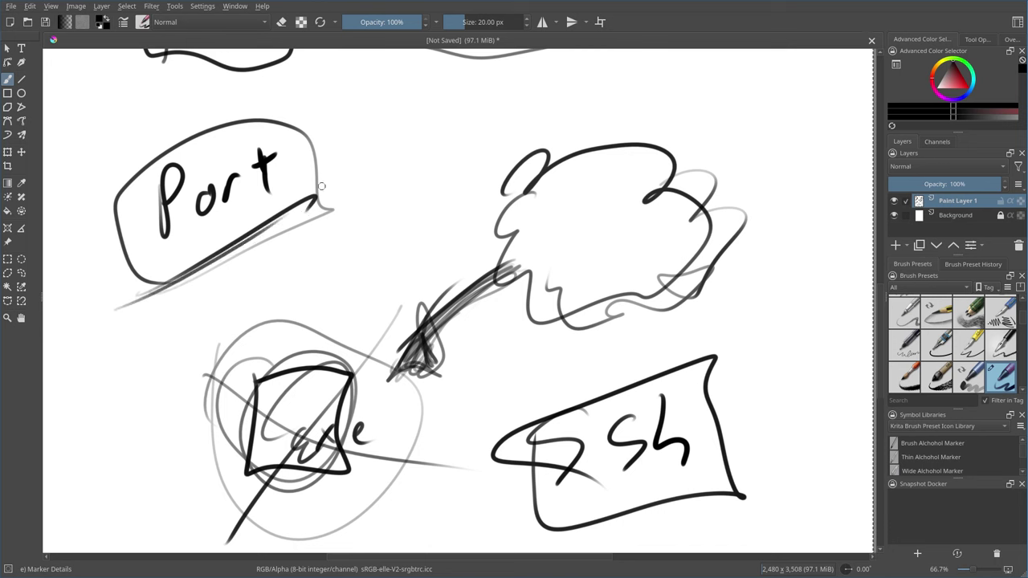
mouse_move(125, 207)
mouse_down()
mouse_move(146, 279)
mouse_move(338, 160)
mouse_up()
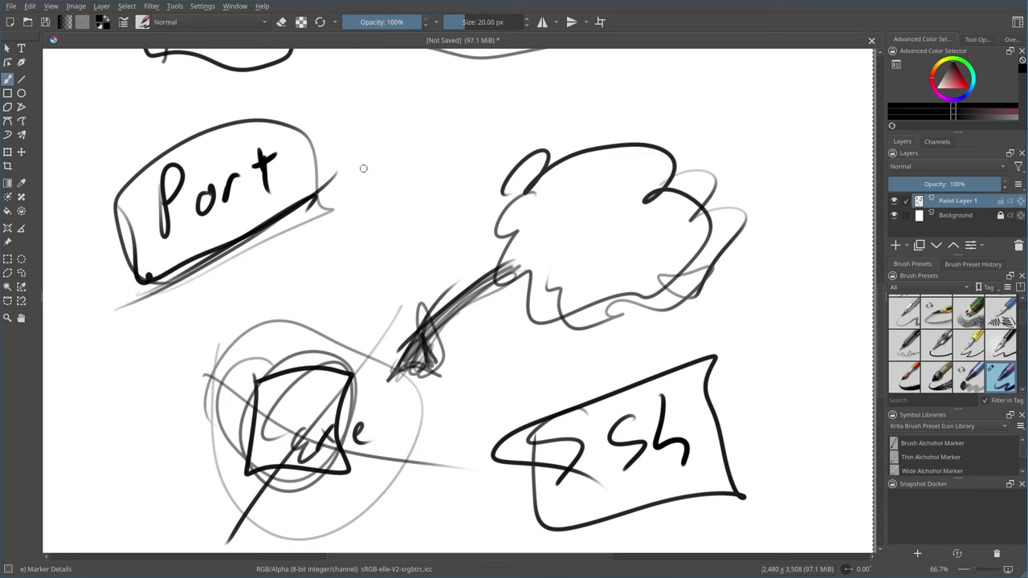
drag(204, 126, 320, 186)
drag(323, 108, 221, 225)
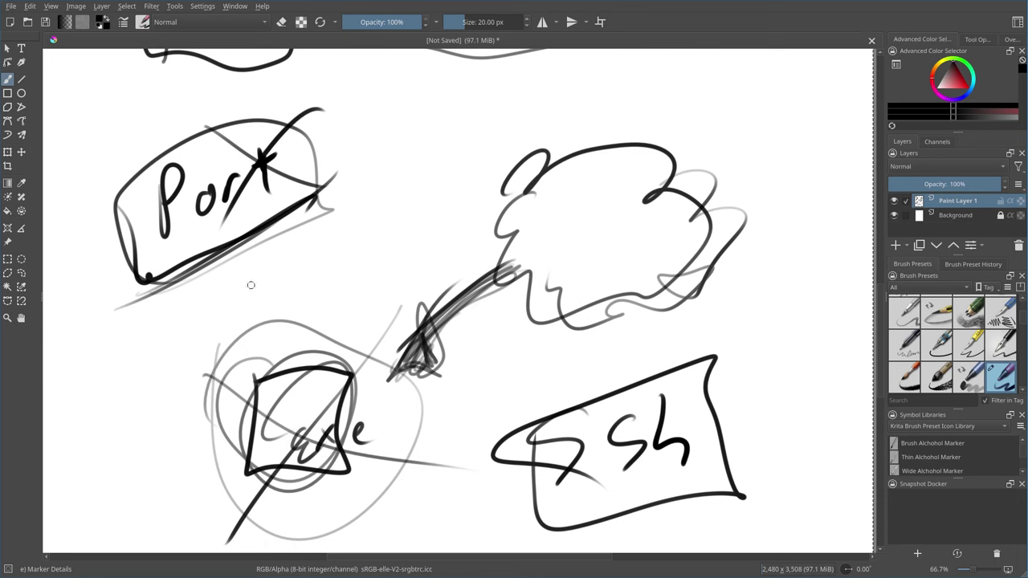
mouse_move(241, 238)
mouse_down()
mouse_move(260, 126)
mouse_move(111, 224)
mouse_move(278, 220)
mouse_up()
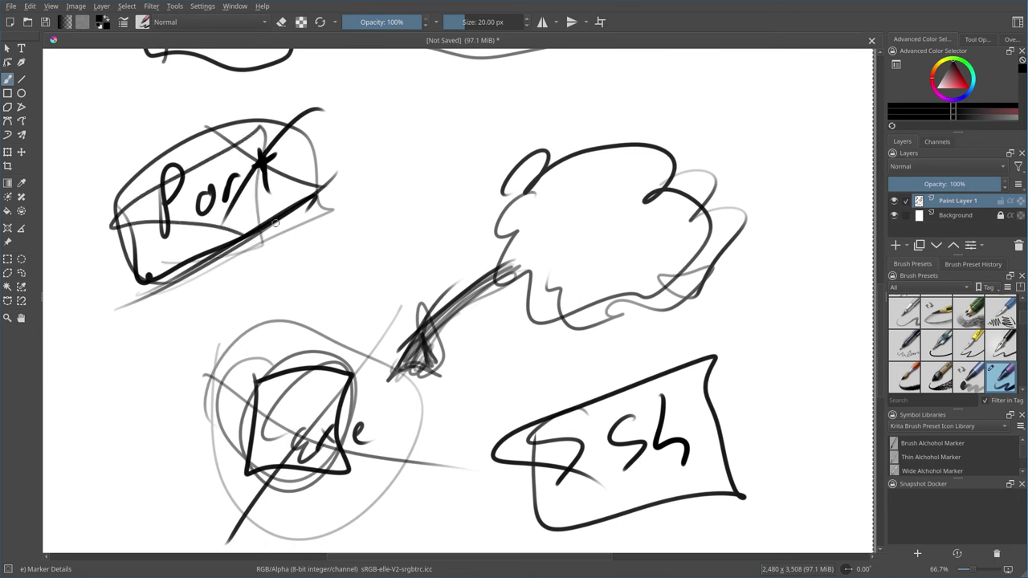
mouse_move(136, 193)
mouse_down()
mouse_move(146, 232)
mouse_move(289, 226)
mouse_move(316, 129)
mouse_move(183, 153)
mouse_move(146, 228)
mouse_up()
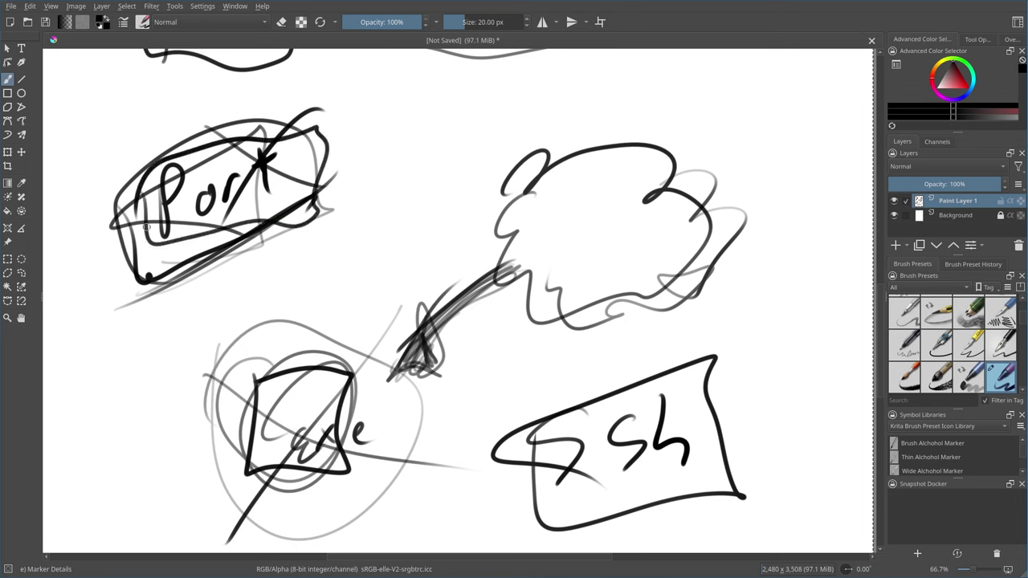
mouse_move(311, 138)
mouse_down()
mouse_move(261, 212)
mouse_move(121, 192)
mouse_move(281, 125)
mouse_up()
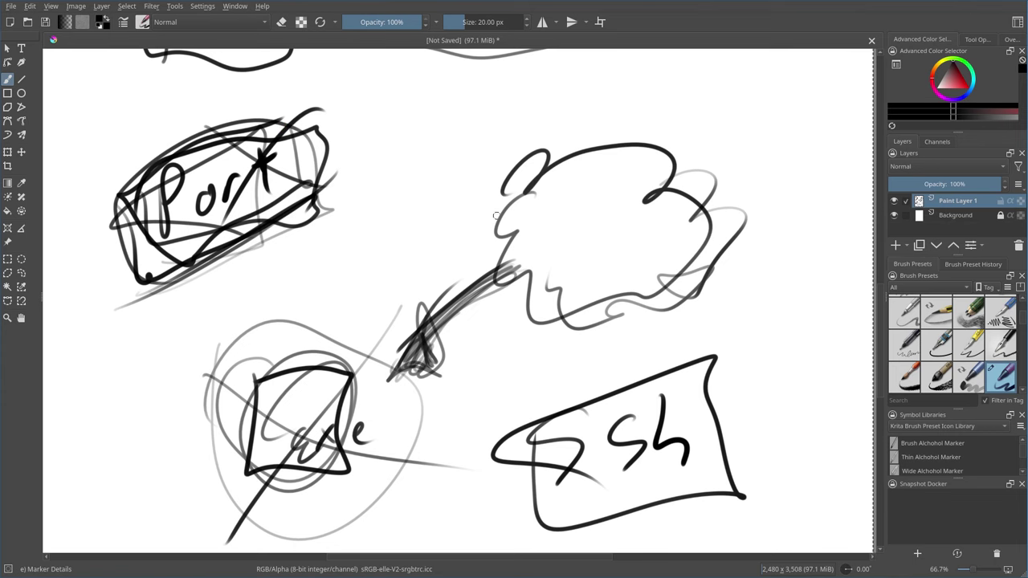
Step: Pan across the sketch and add darker loops around the monitor and keyboard drawings
scroll(495, 215, up, 10)
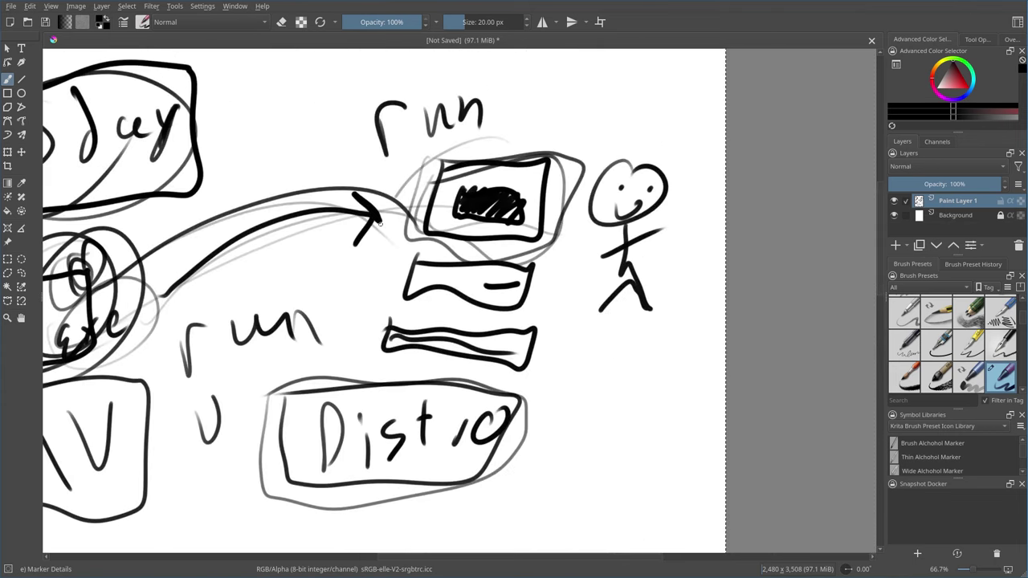
mouse_move(380, 222)
mouse_down()
mouse_move(494, 139)
mouse_move(553, 179)
mouse_move(466, 171)
mouse_move(377, 321)
mouse_up()
scroll(402, 376, left, 5)
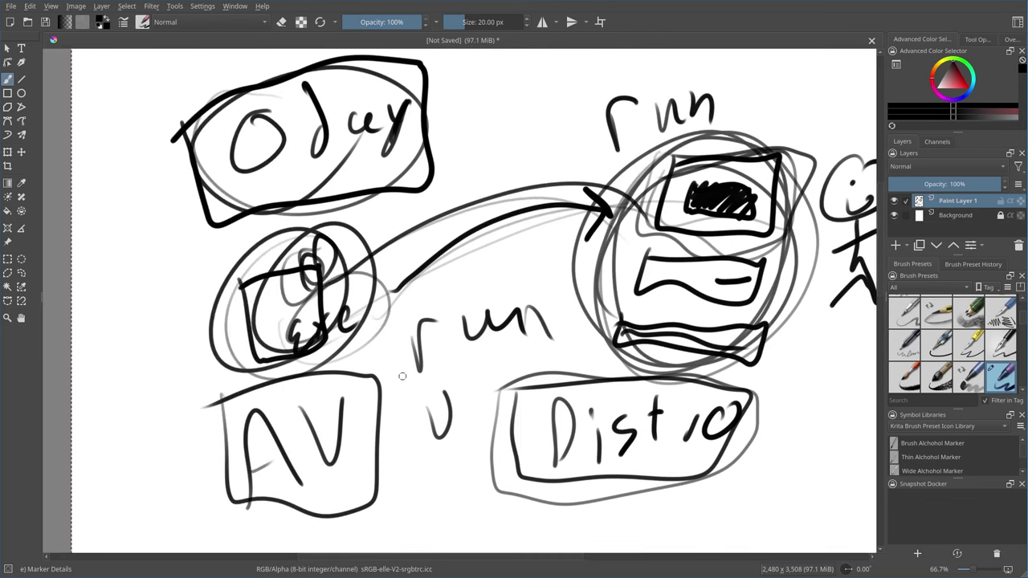
drag(425, 411, 396, 201)
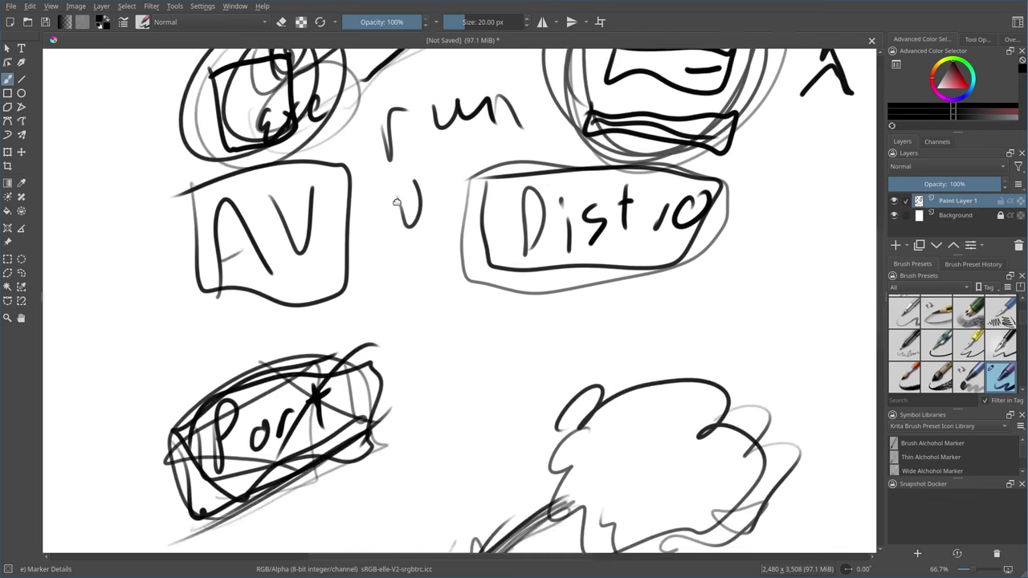
scroll(396, 202, down, 8)
scroll(378, 291, up, 5)
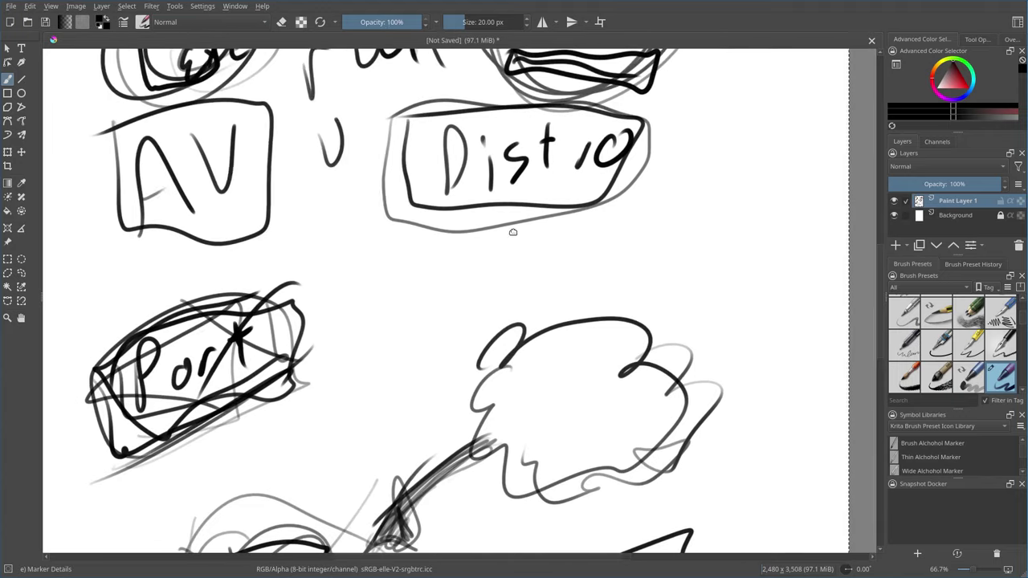
drag(512, 232, 423, 530)
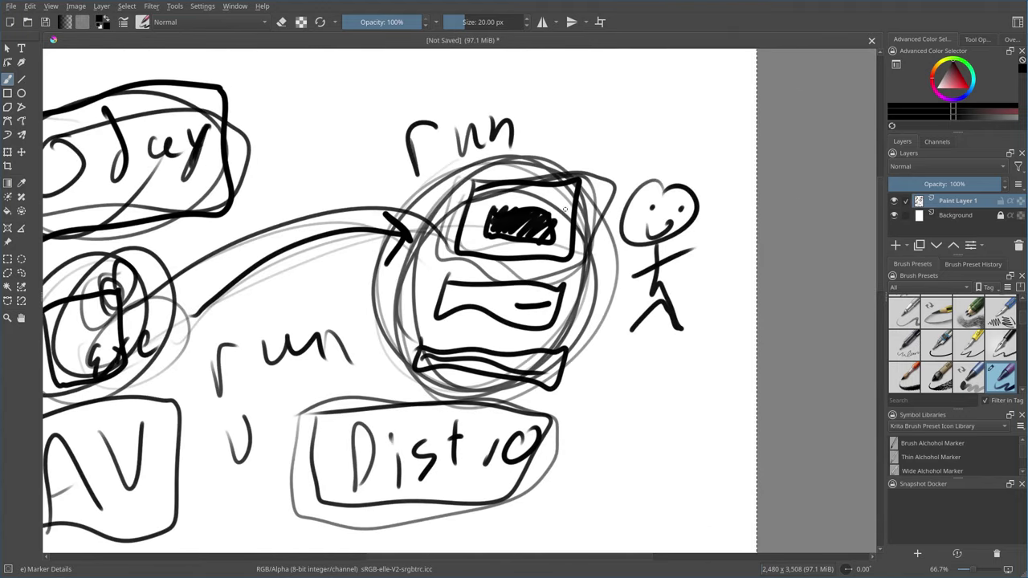
mouse_move(565, 210)
mouse_down()
mouse_move(481, 368)
mouse_move(449, 173)
mouse_move(522, 346)
mouse_up()
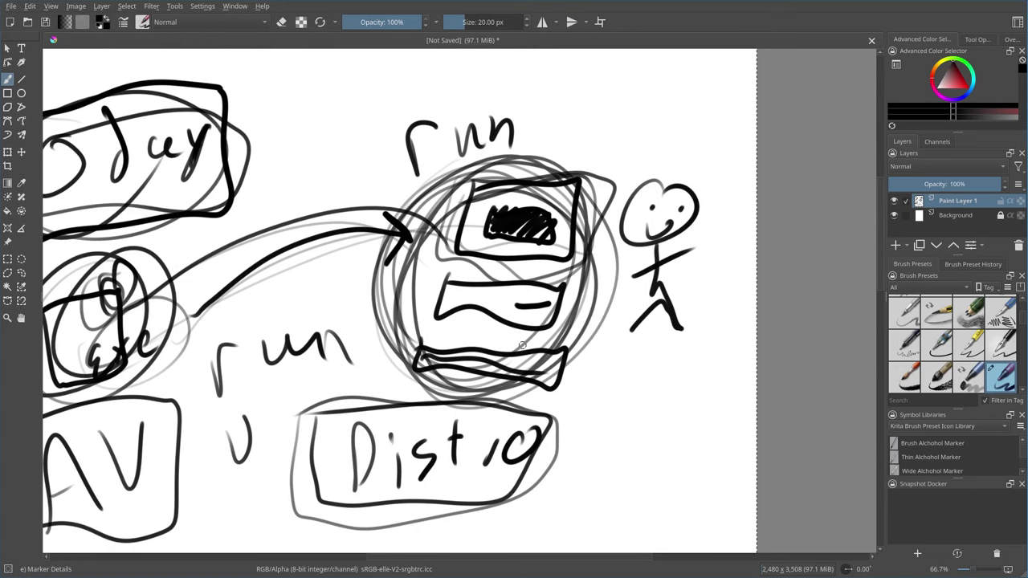
Step: Loop around the Oday lettering, the big screen, and the scribble leading to the cloud
drag(202, 269, 374, 261)
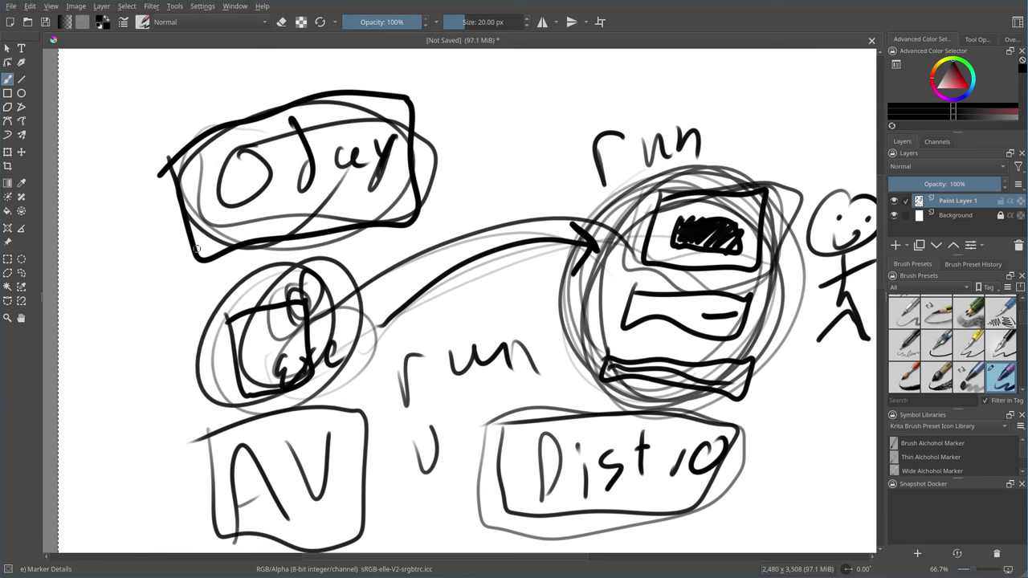
mouse_move(210, 164)
mouse_down()
mouse_move(397, 228)
mouse_move(208, 185)
mouse_up()
mouse_move(616, 205)
mouse_down()
mouse_move(602, 245)
mouse_move(605, 293)
mouse_up()
scroll(435, 490, down, 5)
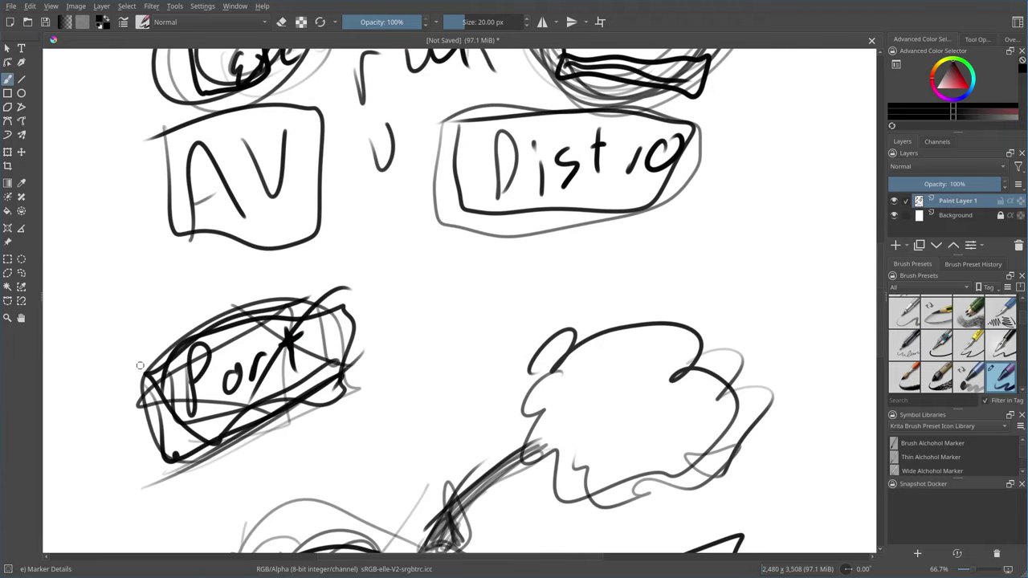
scroll(514, 390, down, 3)
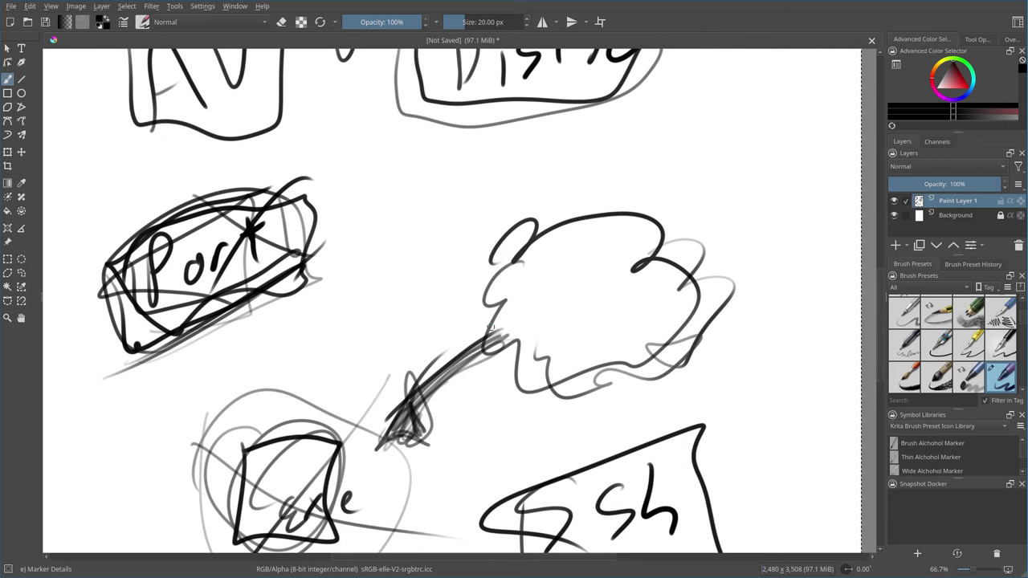
mouse_move(355, 342)
mouse_down()
mouse_move(466, 454)
mouse_move(354, 341)
mouse_up()
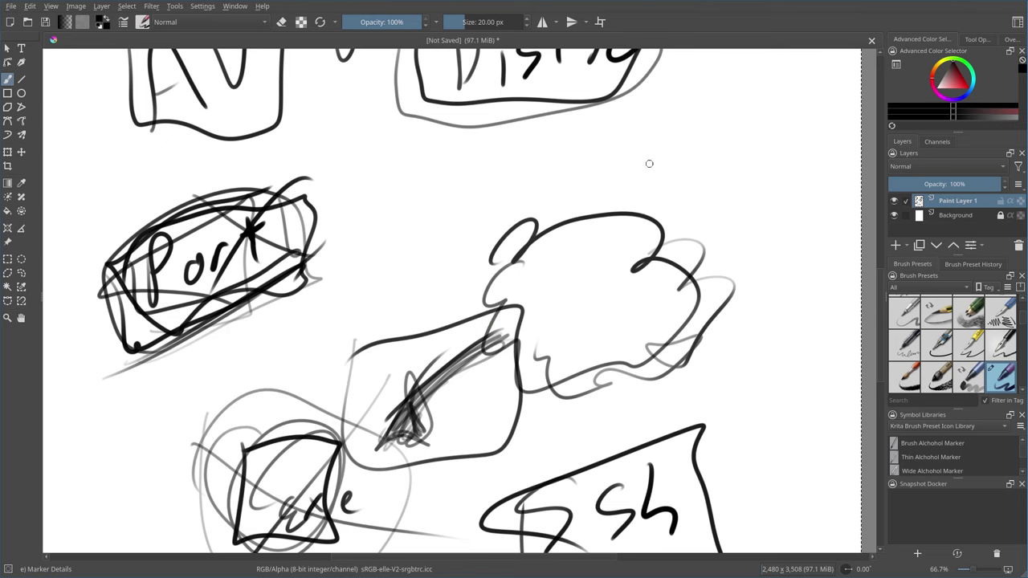
drag(647, 161, 593, 525)
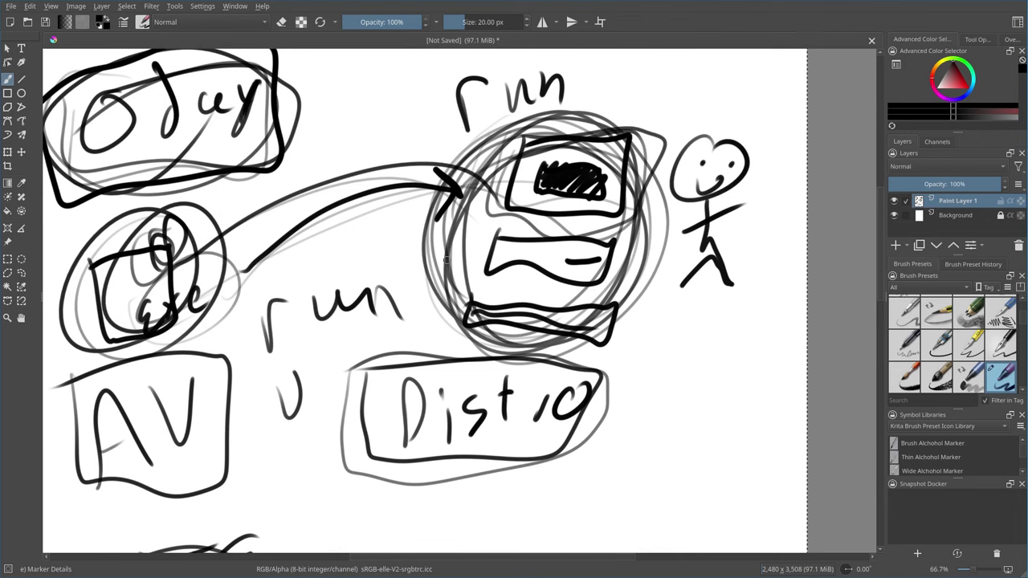
Step: Clear the paint layer and draw a computer monitor with a hatched screen and base
key(Delete)
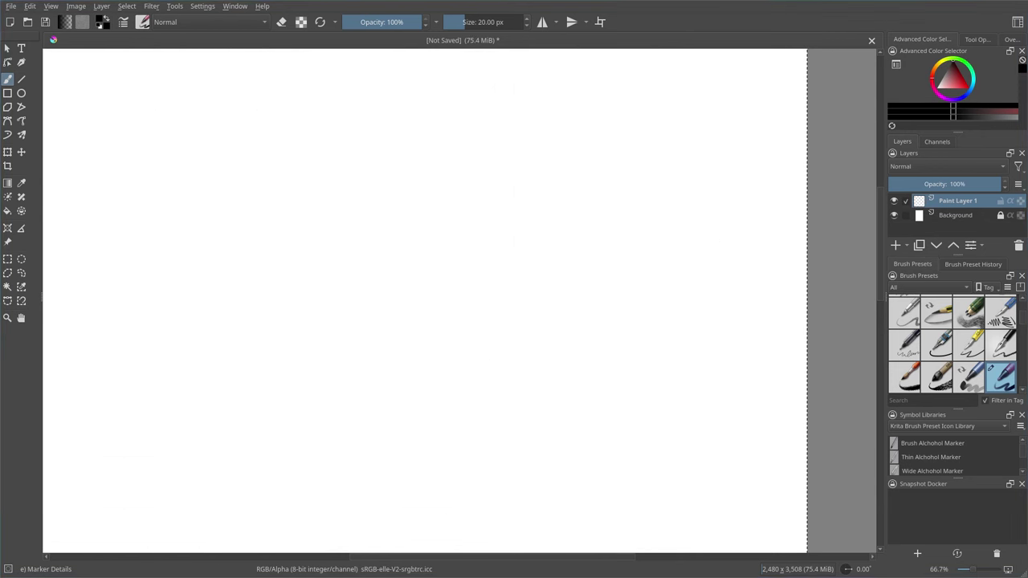
scroll(305, 378, up, 3)
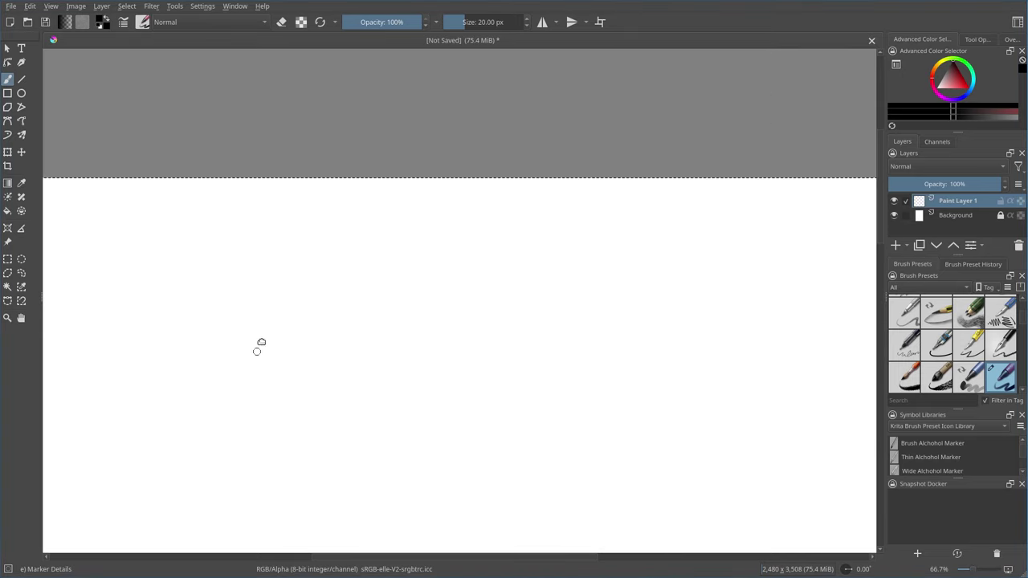
scroll(259, 345, down, 3)
scroll(300, 179, left, 5)
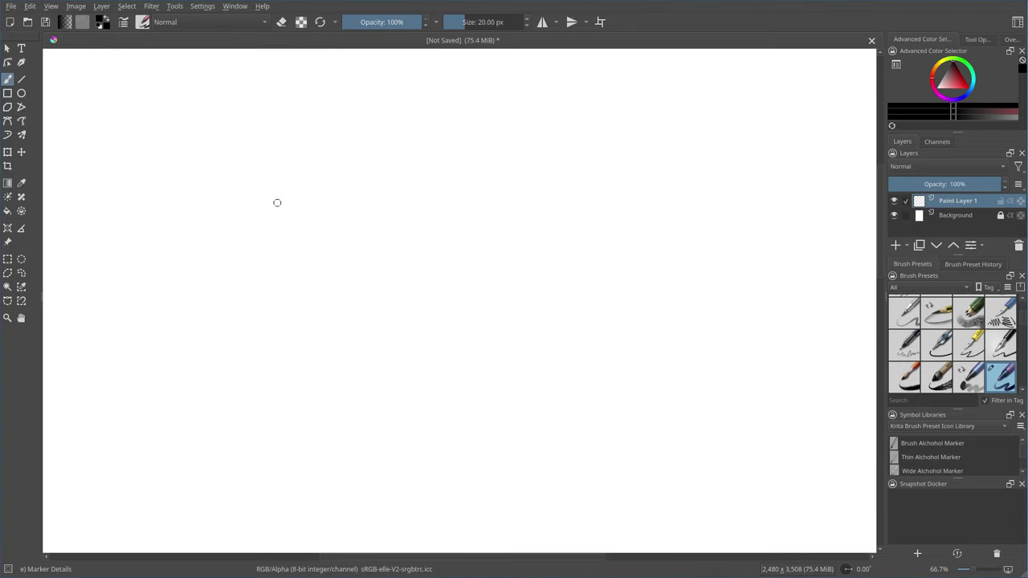
mouse_move(497, 162)
mouse_down()
mouse_move(593, 170)
mouse_move(489, 168)
mouse_move(544, 225)
mouse_move(506, 184)
mouse_up()
mouse_move(475, 248)
mouse_down()
mouse_move(468, 289)
mouse_move(536, 255)
mouse_move(464, 257)
mouse_up()
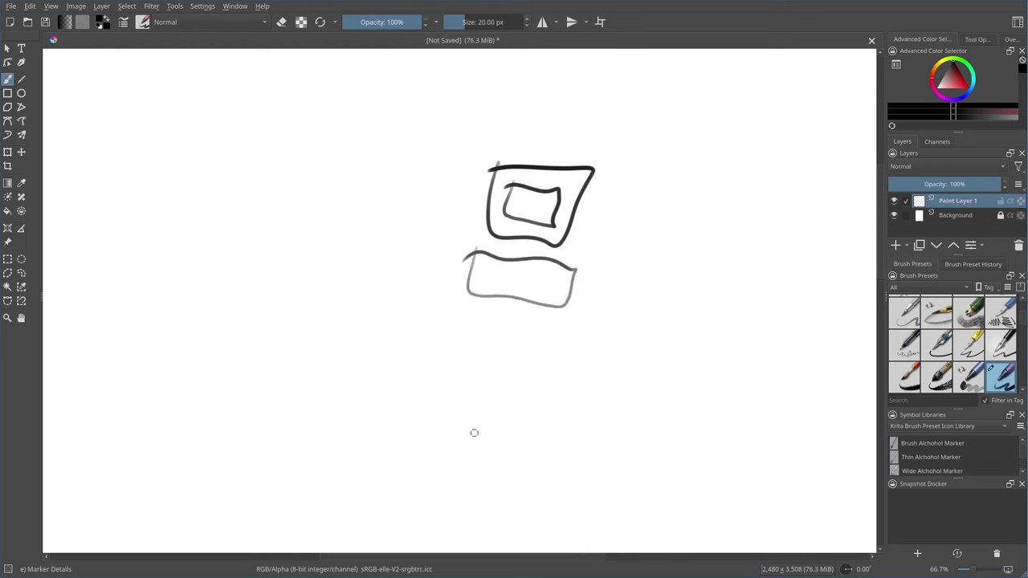
mouse_move(525, 197)
mouse_down()
mouse_move(514, 205)
mouse_move(556, 206)
mouse_up()
Step: Draw a smiling stick figure and loop two grey ovals around the computer
mouse_move(717, 134)
mouse_down()
mouse_move(732, 177)
mouse_move(701, 149)
mouse_up()
mouse_move(687, 218)
mouse_down()
mouse_move(673, 259)
mouse_move(707, 352)
mouse_up()
mouse_move(677, 286)
mouse_down()
mouse_move(701, 347)
mouse_move(629, 327)
mouse_up()
drag(656, 252, 712, 239)
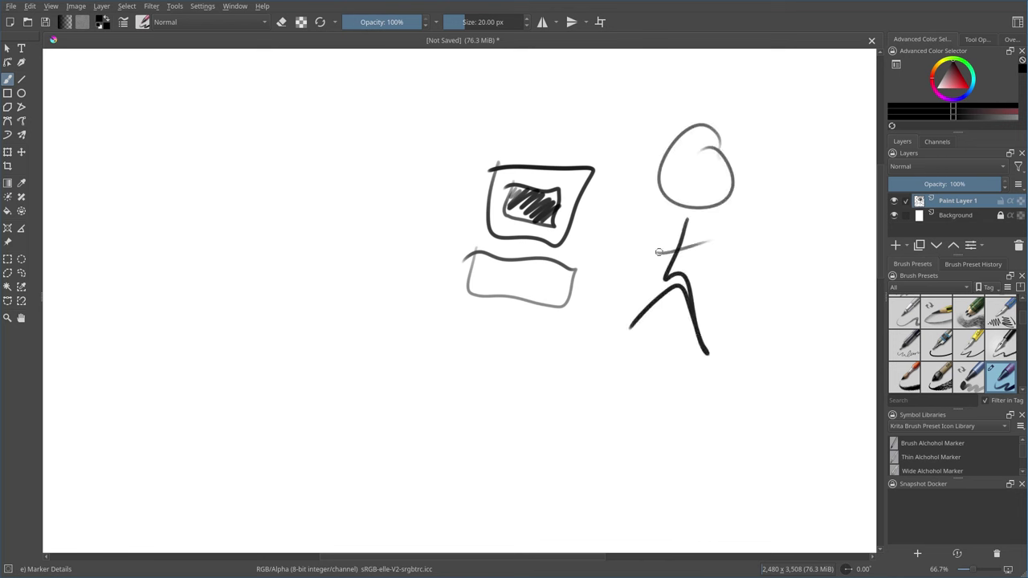
drag(690, 164, 688, 171)
drag(707, 159, 712, 180)
mouse_move(473, 142)
mouse_down()
mouse_move(582, 146)
mouse_move(565, 267)
mouse_up()
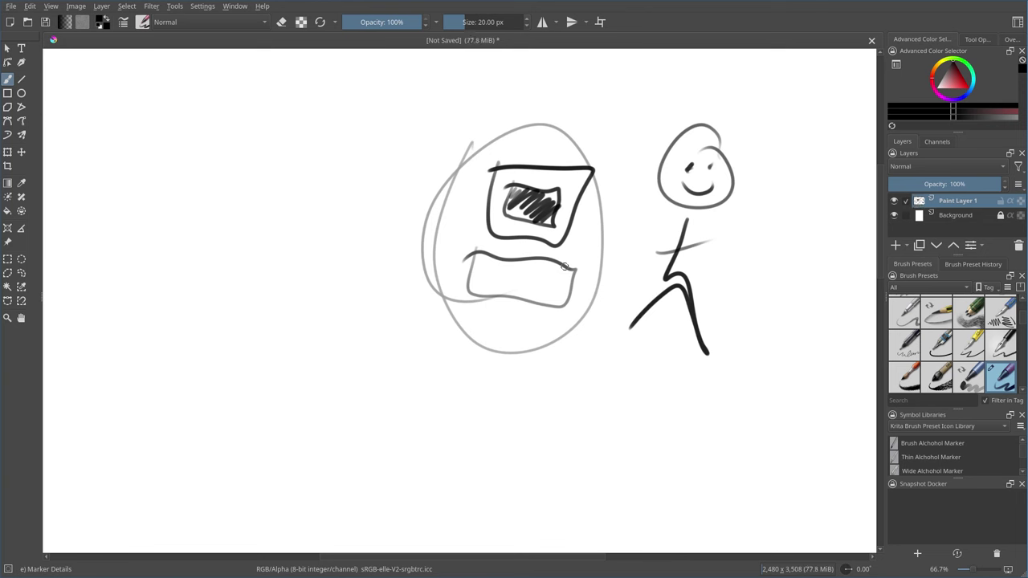
mouse_move(526, 139)
mouse_down()
mouse_move(518, 351)
mouse_move(558, 303)
mouse_up()
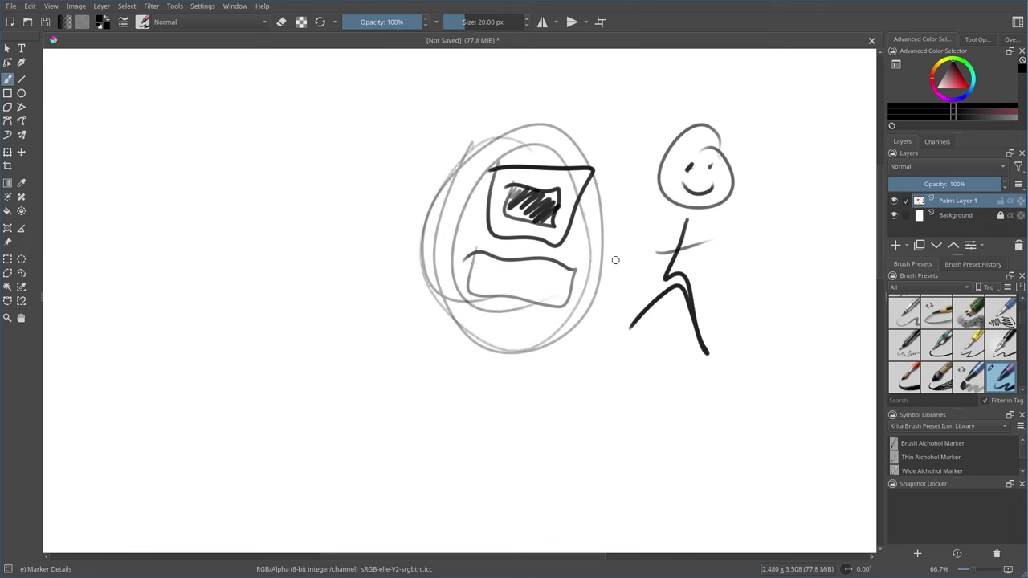
Step: Write 'AV' at the left and frame it in a box
mouse_move(127, 351)
mouse_down()
mouse_move(141, 271)
mouse_move(187, 356)
mouse_up()
drag(127, 329, 161, 310)
drag(182, 245, 243, 252)
mouse_move(233, 237)
mouse_down()
mouse_move(202, 228)
mouse_move(198, 393)
mouse_move(127, 267)
mouse_up()
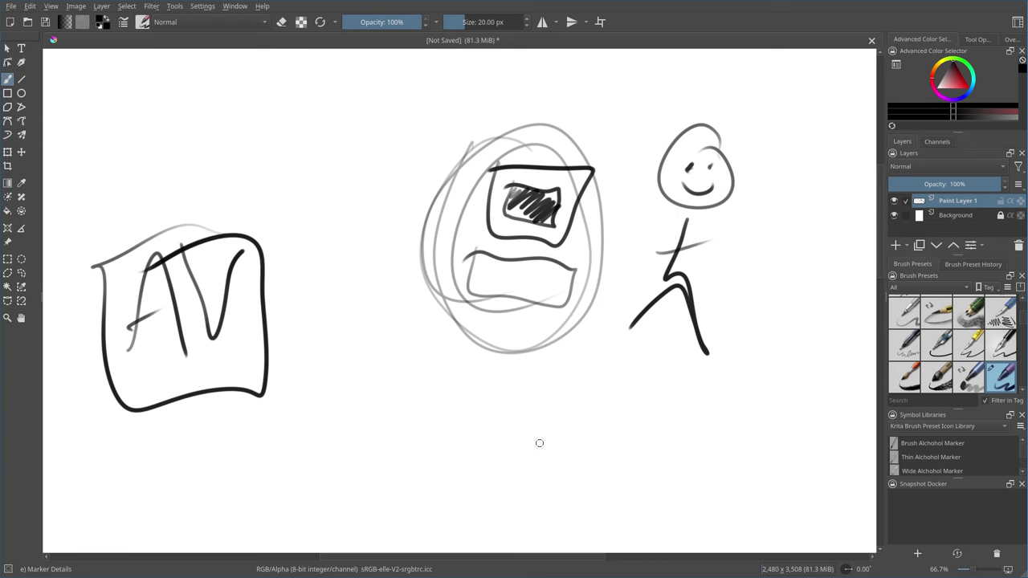
Step: Write 'Update' with an arrow to the computer, and circle AV and the stick figure in grey
mouse_move(123, 101)
mouse_down()
mouse_move(157, 92)
mouse_move(160, 120)
mouse_up()
mouse_move(180, 131)
mouse_down()
mouse_move(189, 95)
mouse_move(210, 114)
mouse_up()
drag(249, 87, 324, 69)
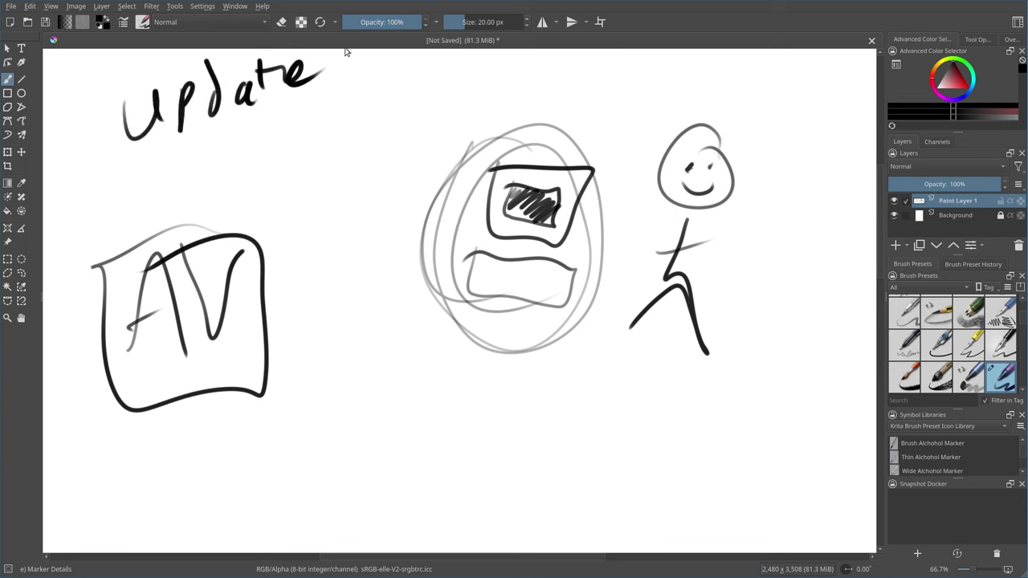
mouse_move(268, 132)
mouse_down()
mouse_move(457, 155)
mouse_move(407, 132)
mouse_move(400, 186)
mouse_up()
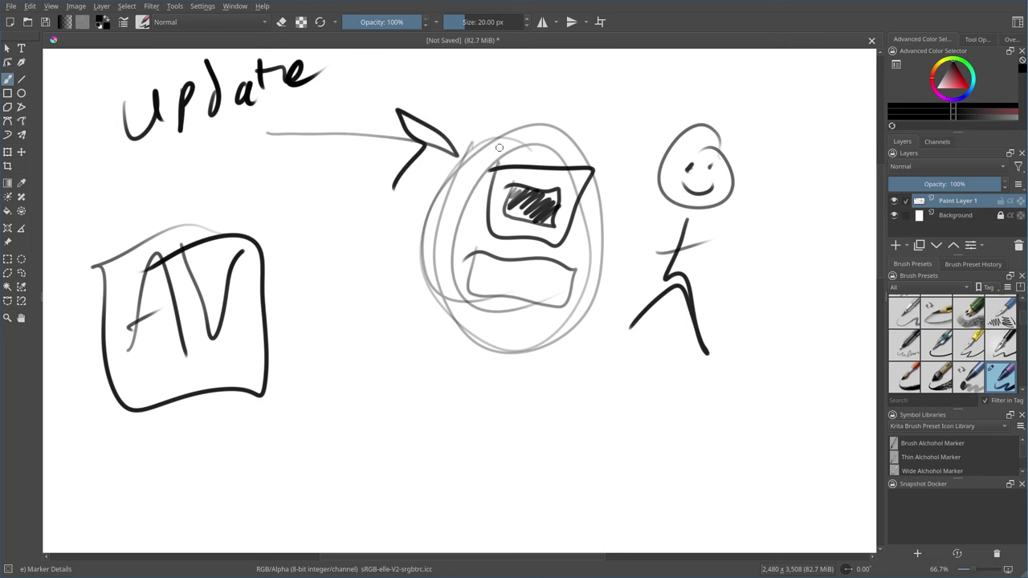
drag(371, 351, 366, 295)
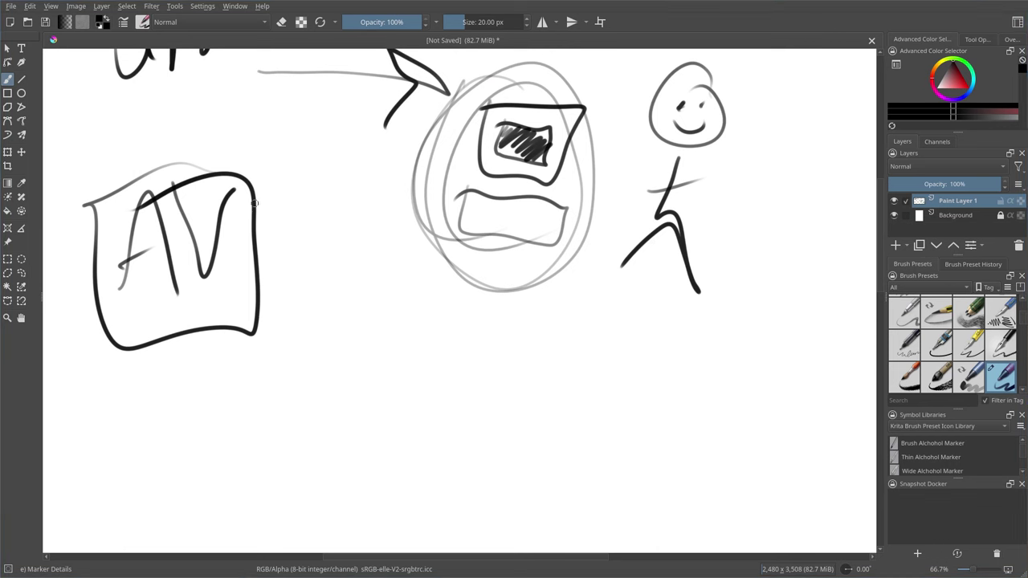
mouse_move(256, 203)
mouse_down()
mouse_move(233, 341)
mouse_move(160, 169)
mouse_up()
mouse_move(774, 97)
mouse_down()
mouse_move(606, 249)
mouse_move(622, 151)
mouse_up()
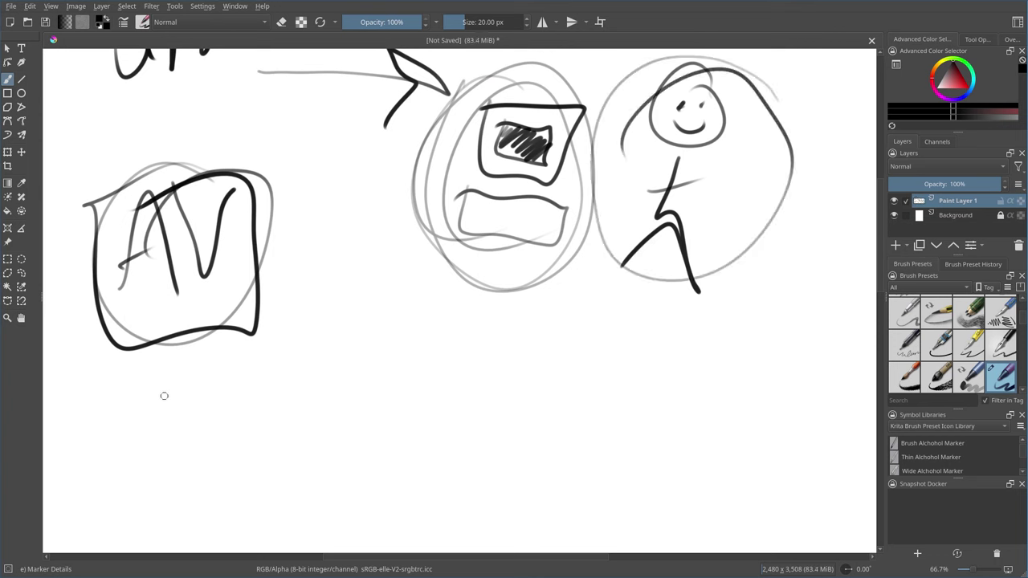
Step: Draw three question marks beneath the AV box
mouse_move(157, 408)
mouse_down()
mouse_move(195, 424)
mouse_move(207, 454)
mouse_up()
mouse_move(217, 374)
mouse_down()
mouse_move(223, 356)
mouse_move(243, 385)
mouse_up()
drag(260, 421, 260, 427)
drag(268, 366, 287, 371)
drag(303, 407, 300, 415)
drag(286, 371, 295, 390)
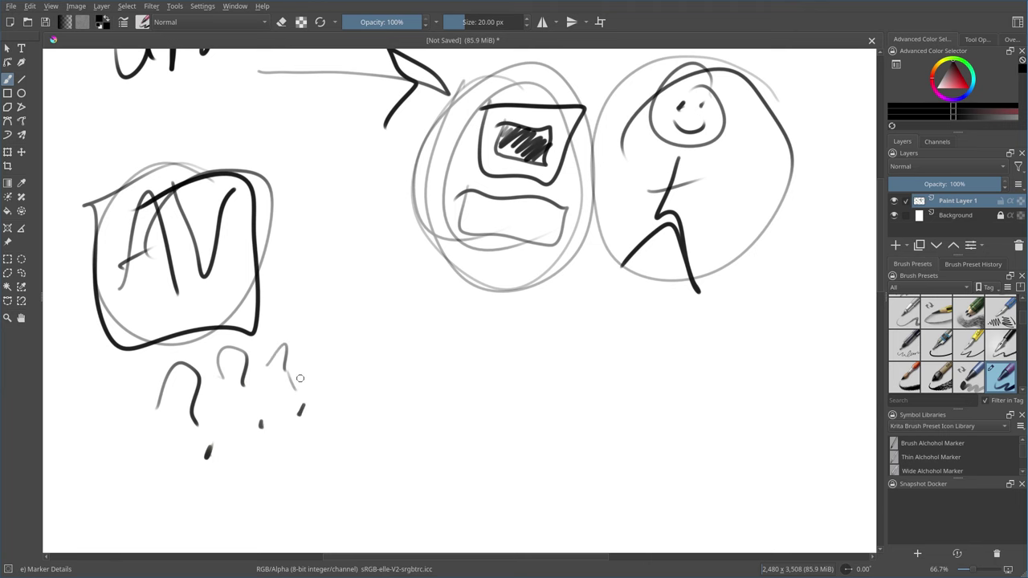
drag(350, 372, 317, 314)
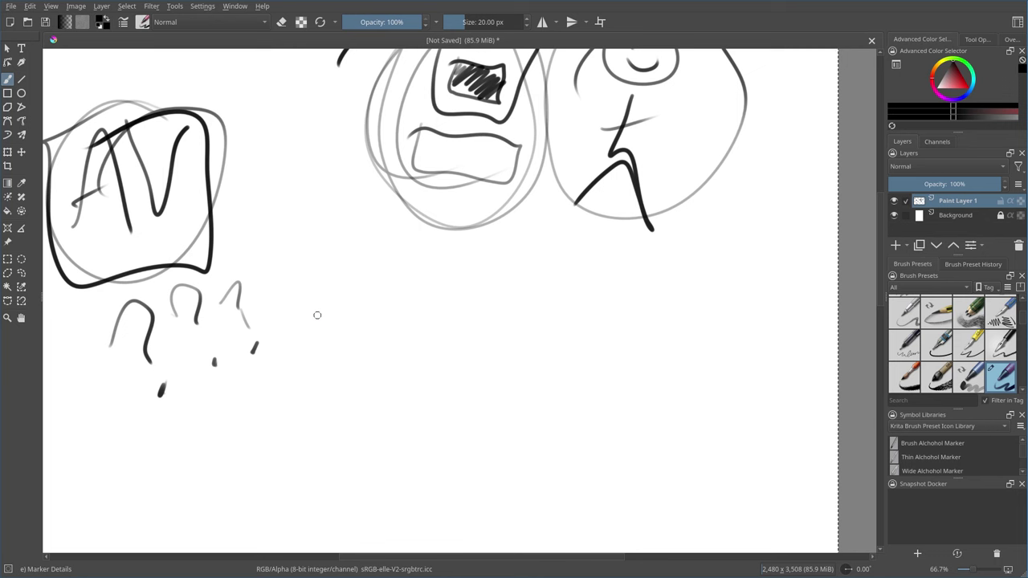
Step: Handwrite a bold 'gcc' and write 'Linux' beside it
drag(374, 325, 365, 381)
drag(416, 322, 411, 347)
mouse_move(449, 306)
mouse_down()
mouse_move(440, 320)
mouse_move(454, 328)
mouse_up()
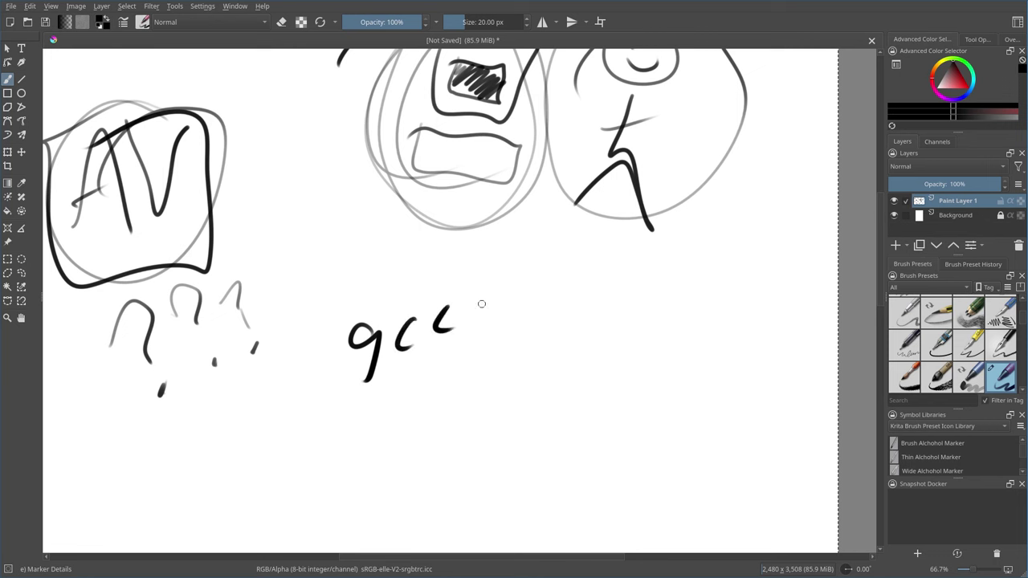
mouse_move(374, 326)
mouse_down()
mouse_move(357, 345)
mouse_move(364, 391)
mouse_up()
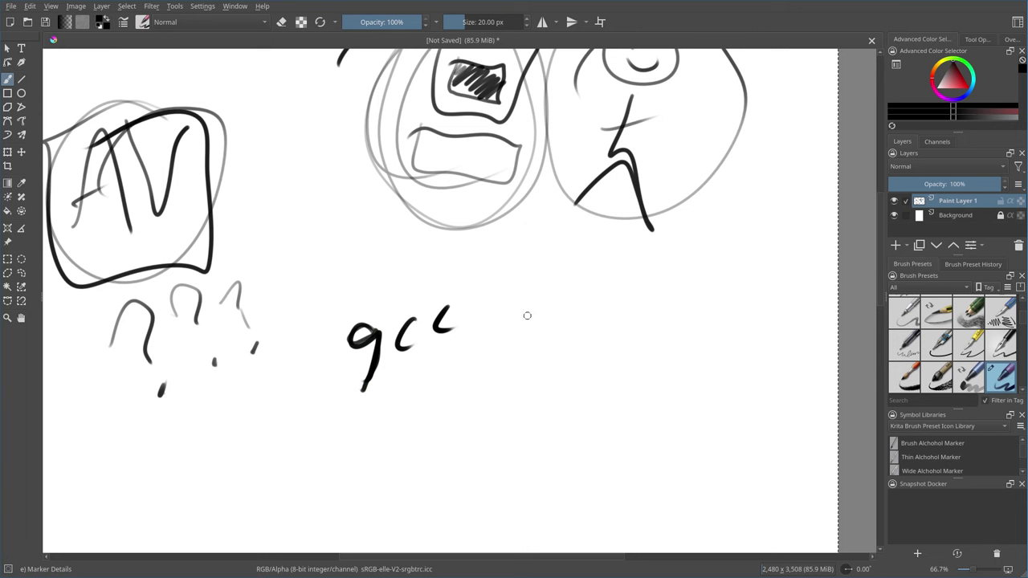
drag(537, 279, 598, 330)
mouse_move(600, 329)
mouse_down()
mouse_move(689, 319)
mouse_move(711, 332)
mouse_up()
drag(716, 303, 674, 334)
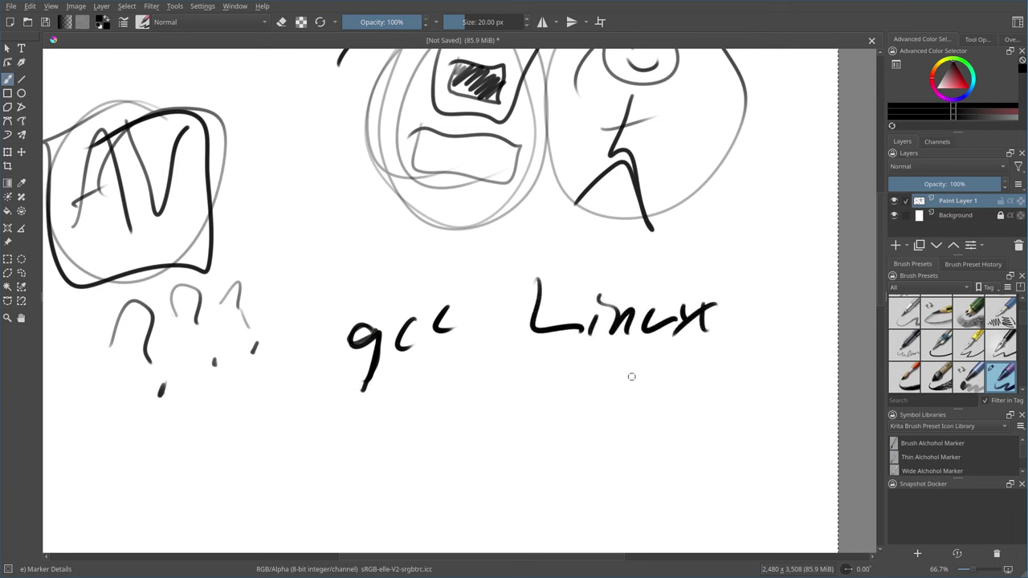
Step: Write 'windows' under 'Linux'
drag(541, 387, 598, 392)
drag(618, 402, 617, 416)
drag(620, 374, 623, 385)
mouse_move(628, 395)
mouse_down()
mouse_move(654, 414)
mouse_move(701, 400)
mouse_move(725, 421)
mouse_move(758, 395)
mouse_up()
drag(763, 390, 756, 412)
drag(620, 403, 622, 426)
Step: Write '(Hello Words' below 'windows' and draw a grey box around 'gcc'
drag(539, 470, 540, 508)
drag(565, 461, 554, 509)
mouse_move(547, 491)
mouse_down()
mouse_move(572, 483)
mouse_move(621, 496)
mouse_up()
drag(632, 447, 636, 493)
drag(653, 475, 668, 473)
mouse_move(706, 466)
mouse_down()
mouse_move(735, 479)
mouse_move(761, 469)
mouse_up()
drag(776, 472, 796, 472)
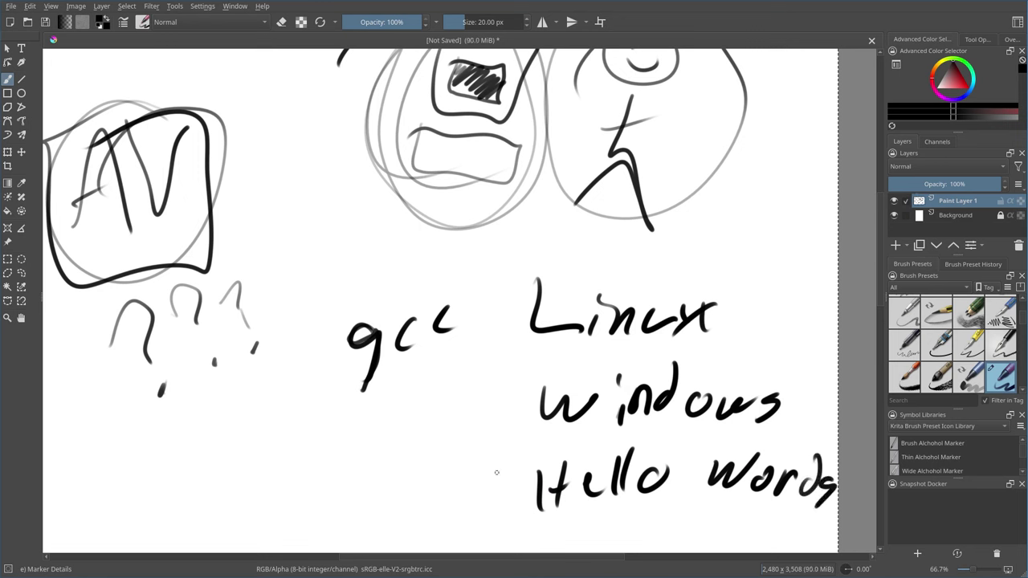
drag(497, 465, 491, 525)
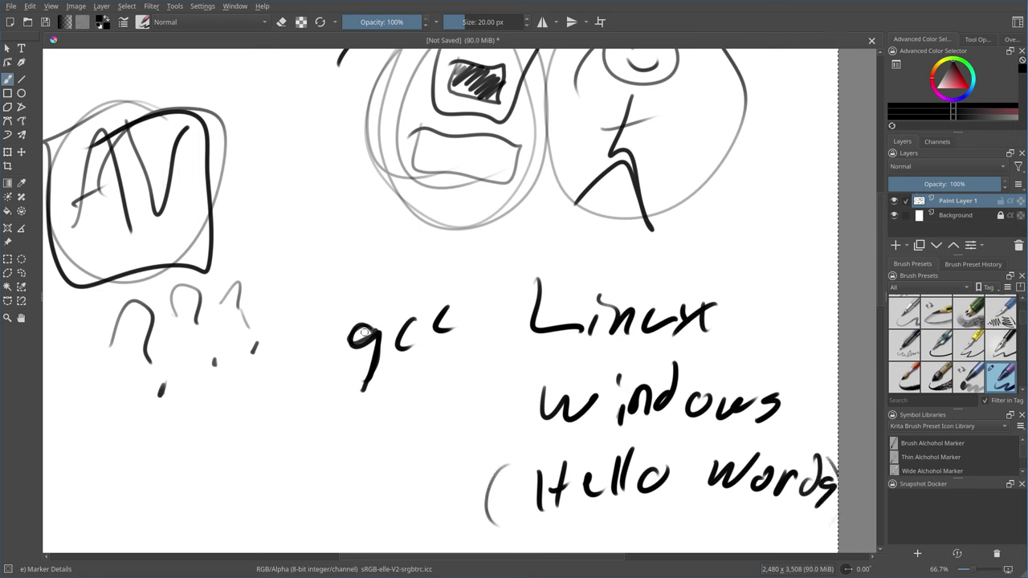
mouse_move(327, 323)
mouse_down()
mouse_move(320, 426)
mouse_move(317, 334)
mouse_up()
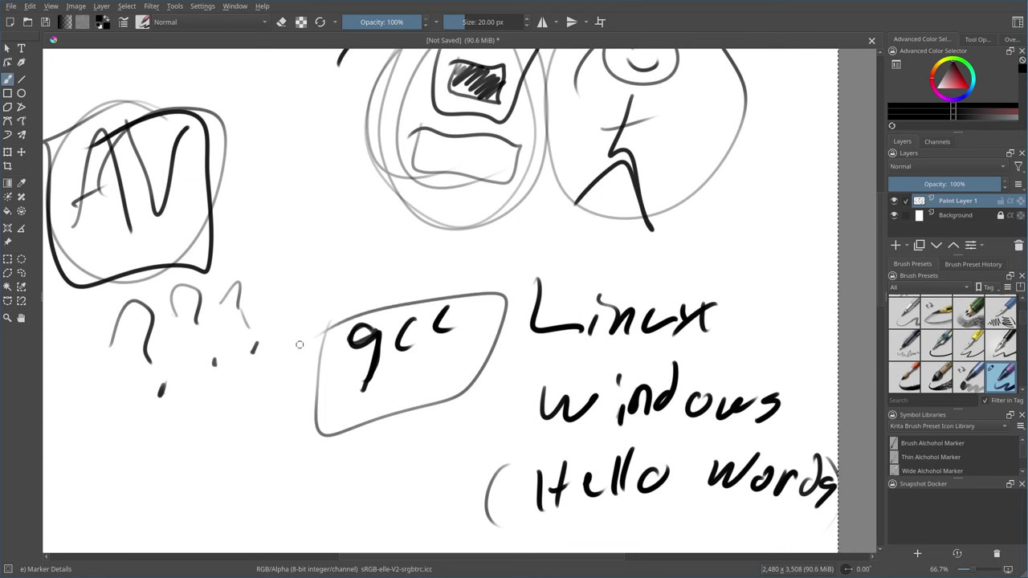
scroll(424, 390, down, 3)
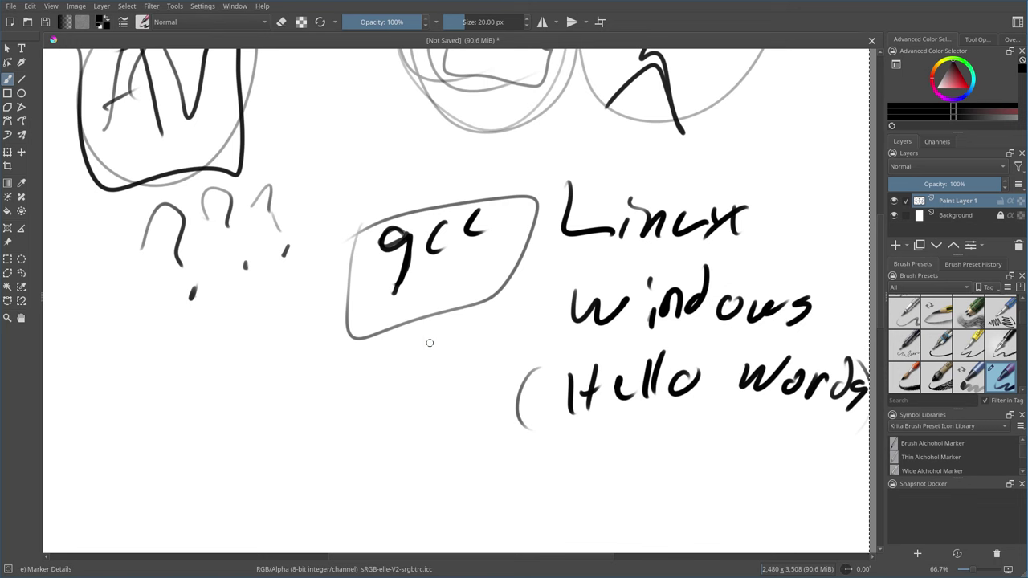
mouse_move(353, 238)
mouse_down()
mouse_move(363, 310)
mouse_move(553, 241)
mouse_move(478, 210)
mouse_move(335, 323)
mouse_up()
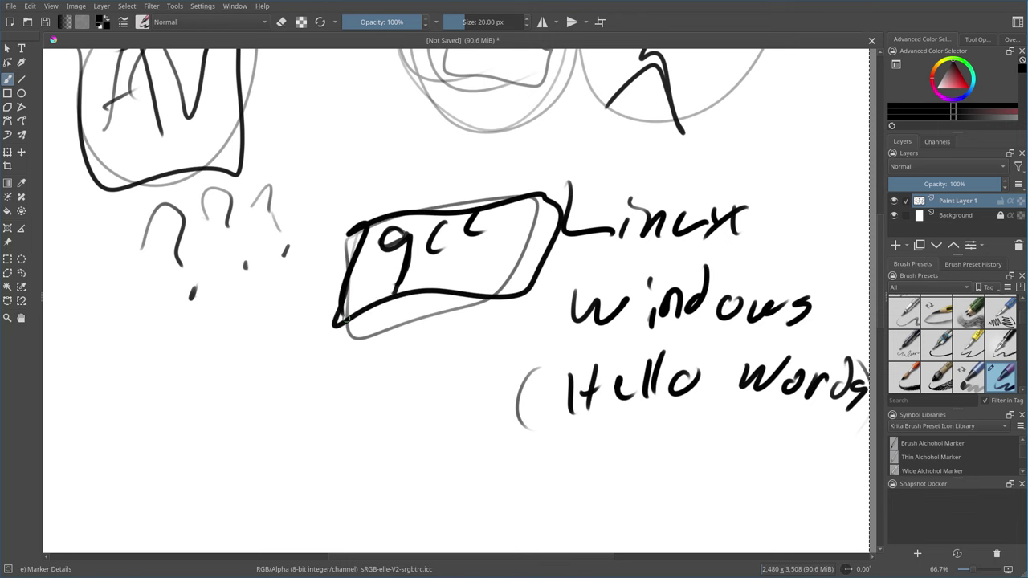
drag(259, 385, 295, 306)
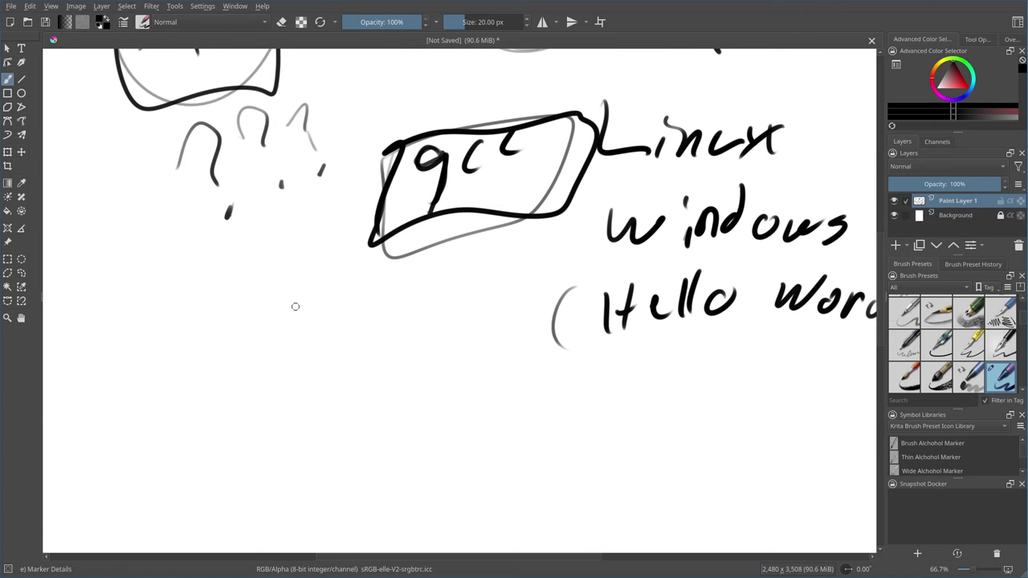
mouse_move(390, 197)
mouse_down()
mouse_move(390, 265)
mouse_move(376, 149)
mouse_up()
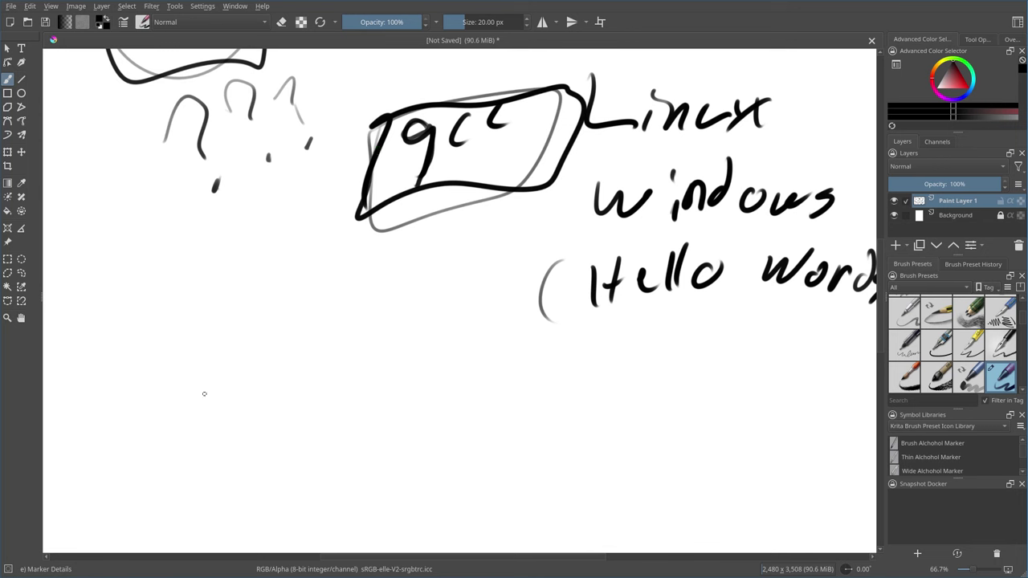
Step: Handwrite 'port' with 'Download' beneath it, thickening the final d
drag(198, 372, 209, 392)
mouse_move(241, 375)
mouse_down()
mouse_move(287, 355)
mouse_move(310, 359)
mouse_up()
drag(294, 338, 324, 332)
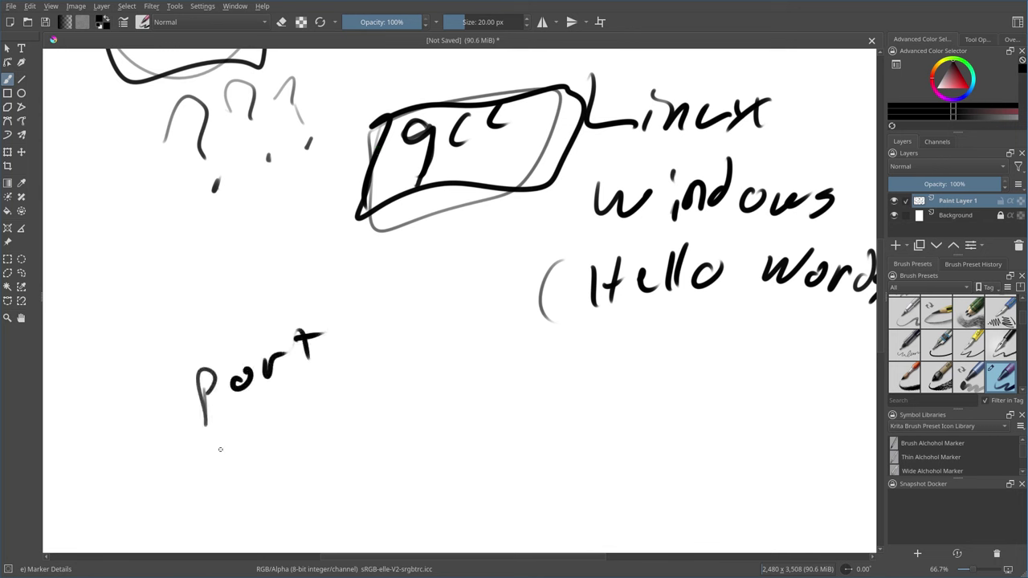
drag(218, 446, 224, 485)
mouse_move(271, 436)
mouse_down()
mouse_move(341, 400)
mouse_move(373, 418)
mouse_up()
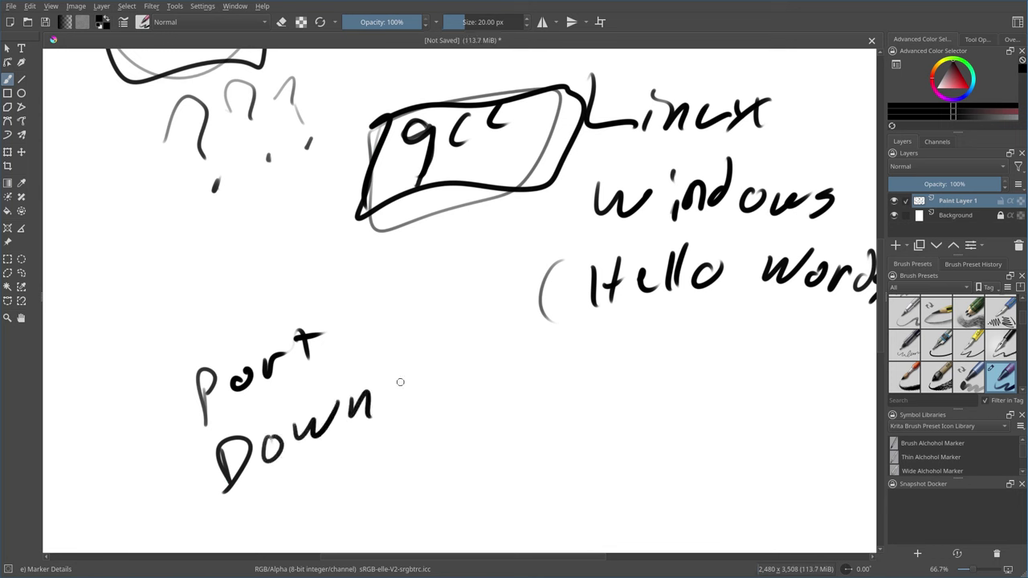
drag(395, 361, 397, 411)
mouse_move(413, 379)
mouse_down()
mouse_move(446, 386)
mouse_move(451, 334)
mouse_up()
drag(456, 369, 453, 361)
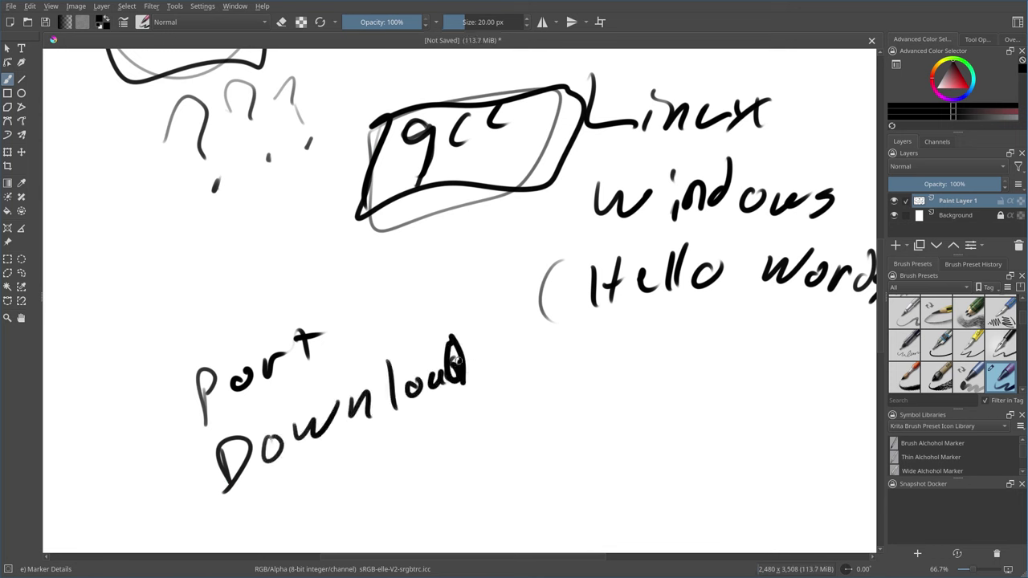
drag(440, 312, 455, 351)
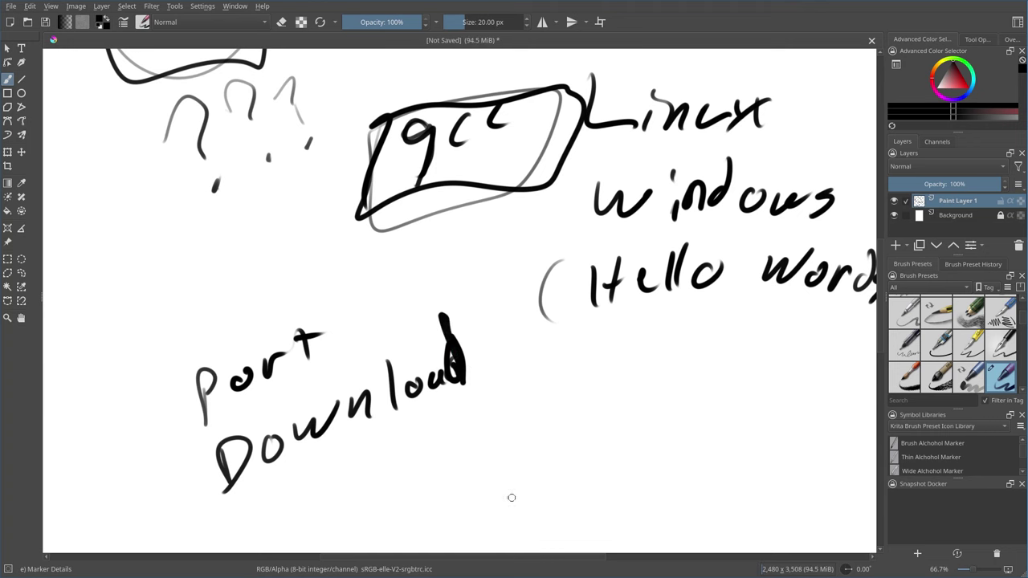
Step: Draw a ribbon outline around 'Download' and add a short curved mark below it
mouse_move(224, 502)
mouse_down()
mouse_move(336, 456)
mouse_move(196, 447)
mouse_move(353, 449)
mouse_up()
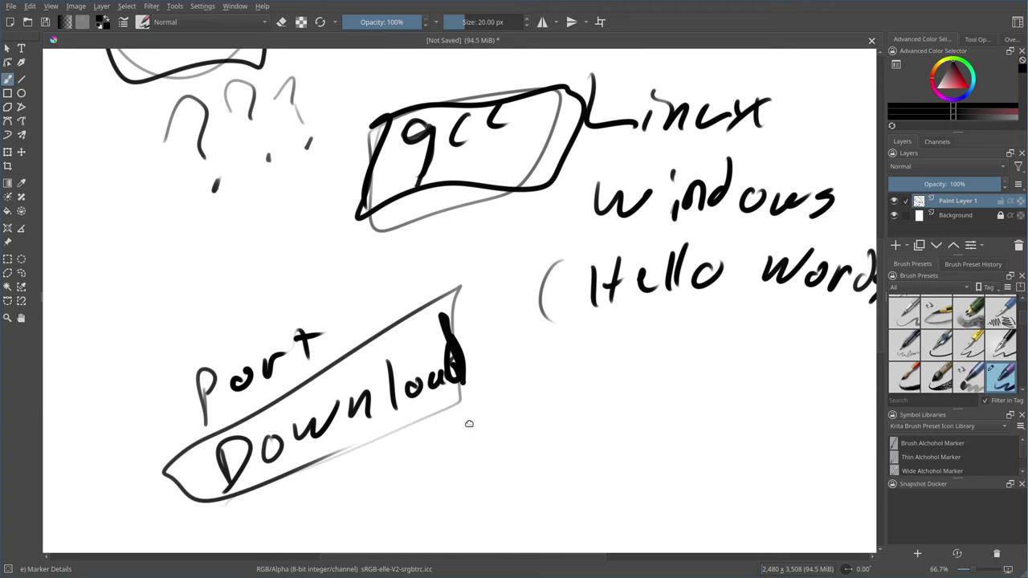
drag(469, 424, 434, 336)
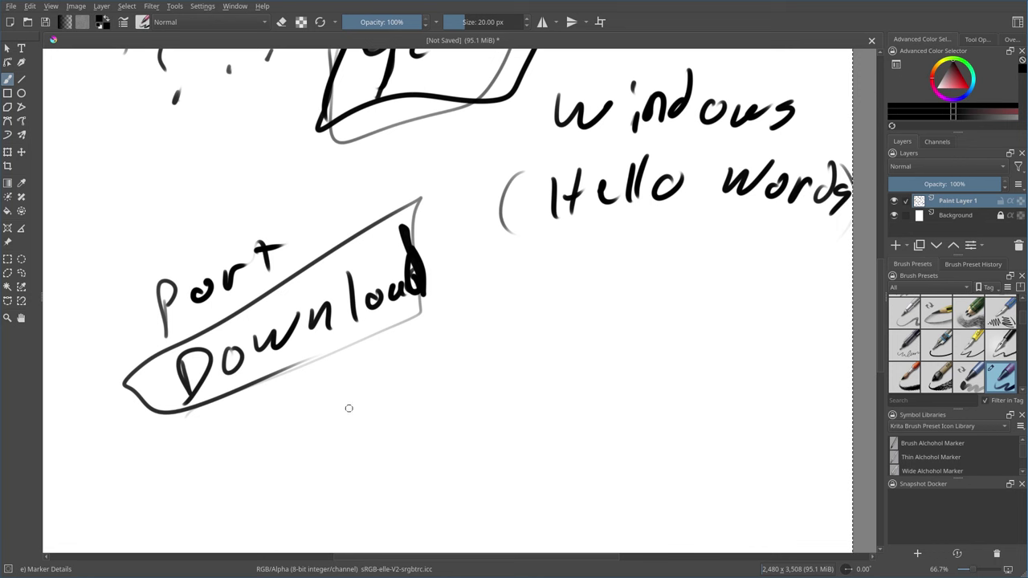
drag(234, 430, 280, 423)
Step: Write 'gcc' to the right of 'Download' with 'git' below it
drag(456, 367, 446, 407)
drag(507, 353, 509, 374)
drag(555, 366, 554, 345)
mouse_move(519, 429)
mouse_down()
mouse_move(493, 383)
mouse_move(477, 391)
mouse_up()
mouse_move(459, 399)
mouse_down()
mouse_move(441, 413)
mouse_move(439, 454)
mouse_up()
drag(480, 370, 486, 398)
drag(517, 346, 523, 371)
drag(511, 373, 540, 350)
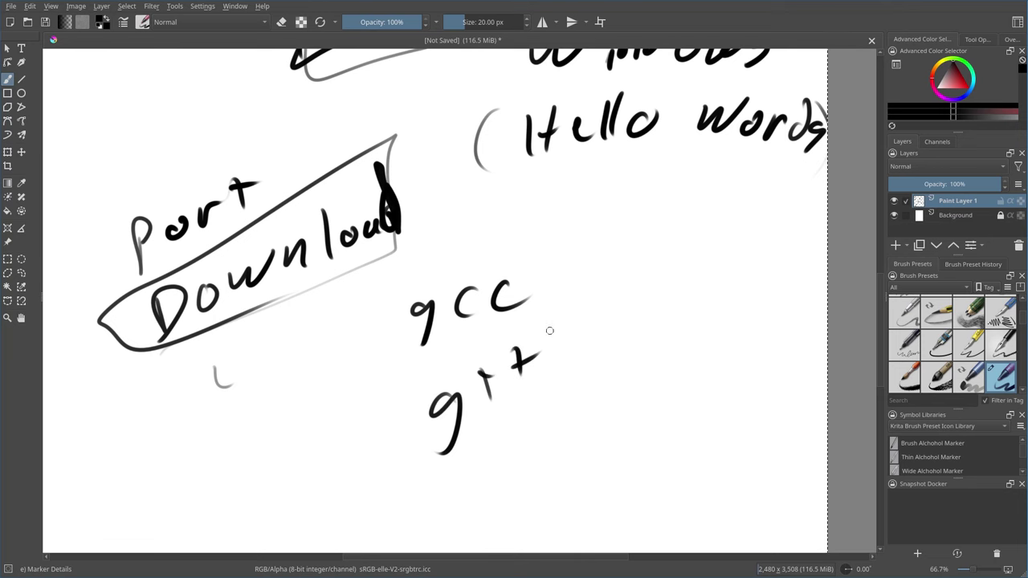
drag(525, 458, 509, 368)
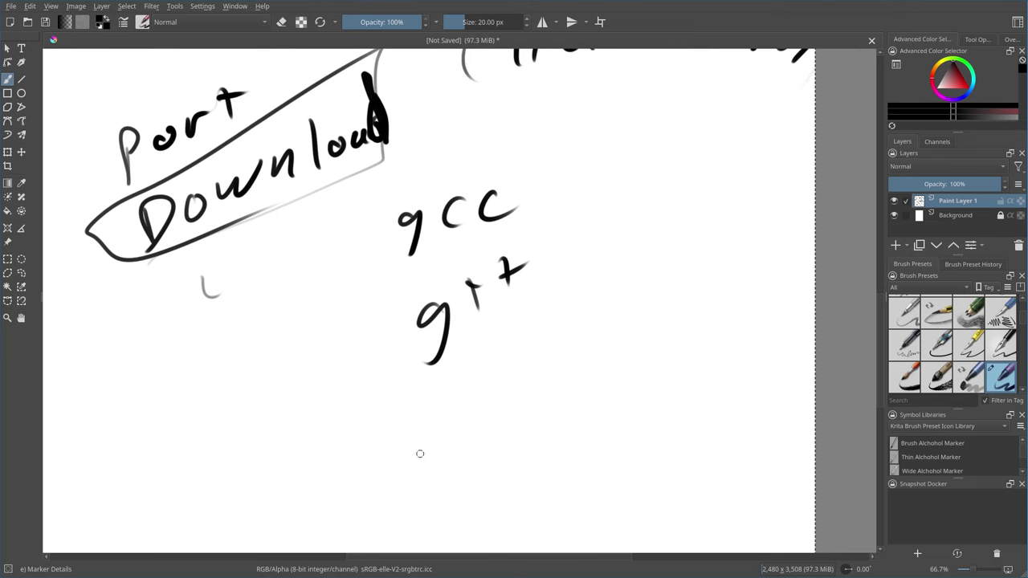
Step: Write a second 'gcc' below 'git', prefixed so it reads 'mingcc'
mouse_move(401, 426)
mouse_down()
mouse_move(415, 467)
mouse_move(399, 426)
mouse_move(399, 474)
mouse_move(427, 478)
mouse_up()
mouse_move(487, 420)
mouse_down()
mouse_move(476, 424)
mouse_move(474, 466)
mouse_up()
drag(527, 398, 514, 427)
drag(565, 392, 540, 419)
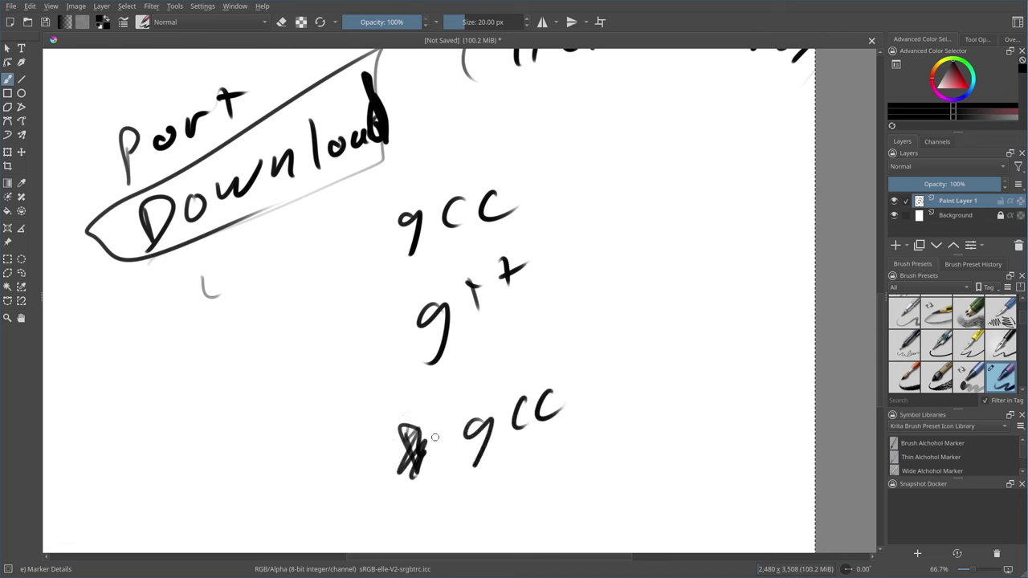
mouse_move(371, 441)
mouse_down()
mouse_move(382, 419)
mouse_move(419, 437)
mouse_up()
drag(423, 393, 426, 434)
drag(427, 417, 455, 431)
click(445, 395)
Step: Loop around the gcc list and write a looped 'exe' beside it
mouse_move(387, 215)
mouse_down()
mouse_move(586, 341)
mouse_move(358, 227)
mouse_up()
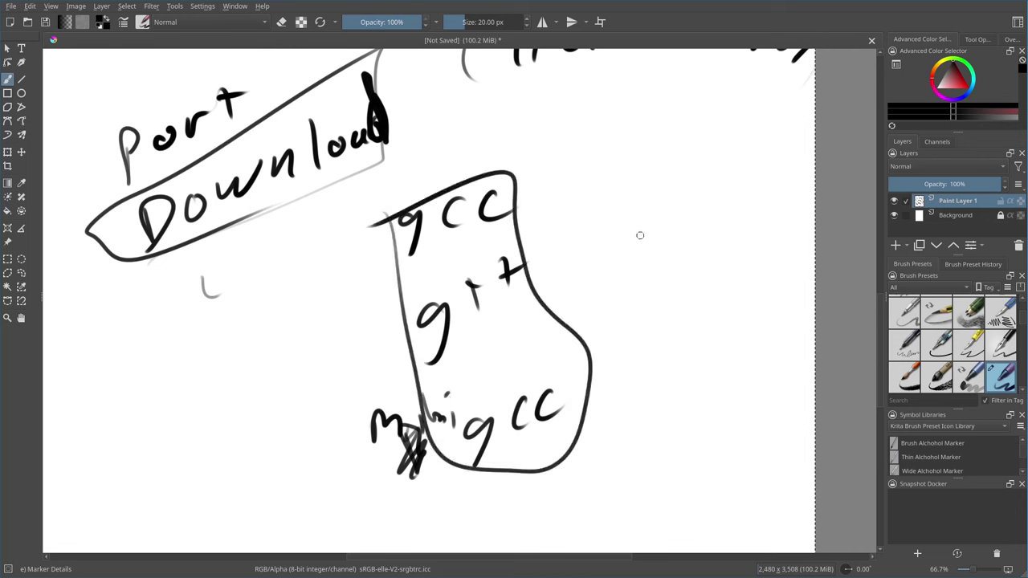
drag(621, 246, 643, 261)
mouse_move(663, 225)
mouse_down()
mouse_move(679, 249)
mouse_move(657, 262)
mouse_up()
mouse_move(709, 223)
mouse_down()
mouse_move(697, 239)
mouse_move(712, 239)
mouse_up()
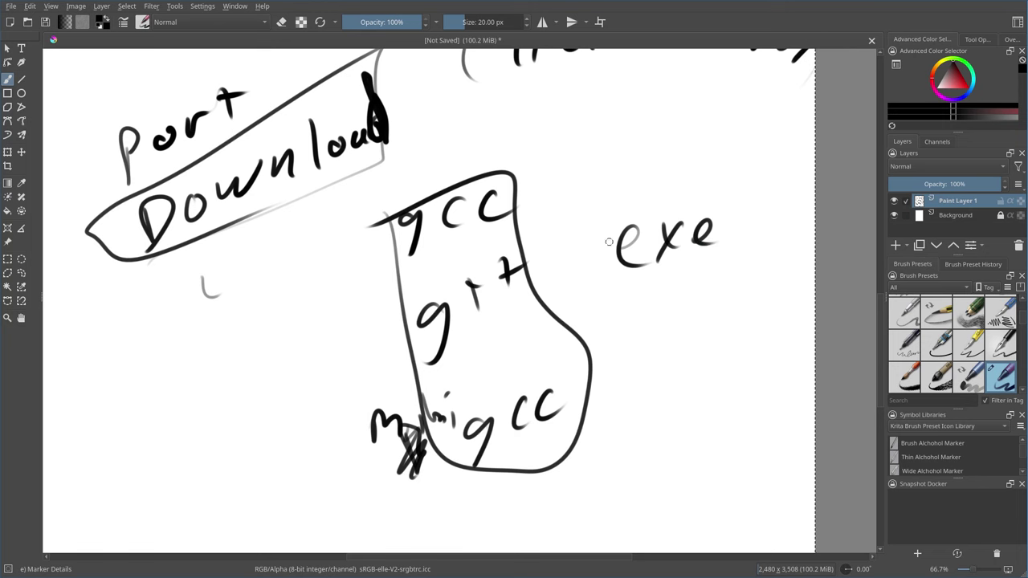
mouse_move(606, 243)
mouse_down()
mouse_move(735, 206)
mouse_move(567, 252)
mouse_up()
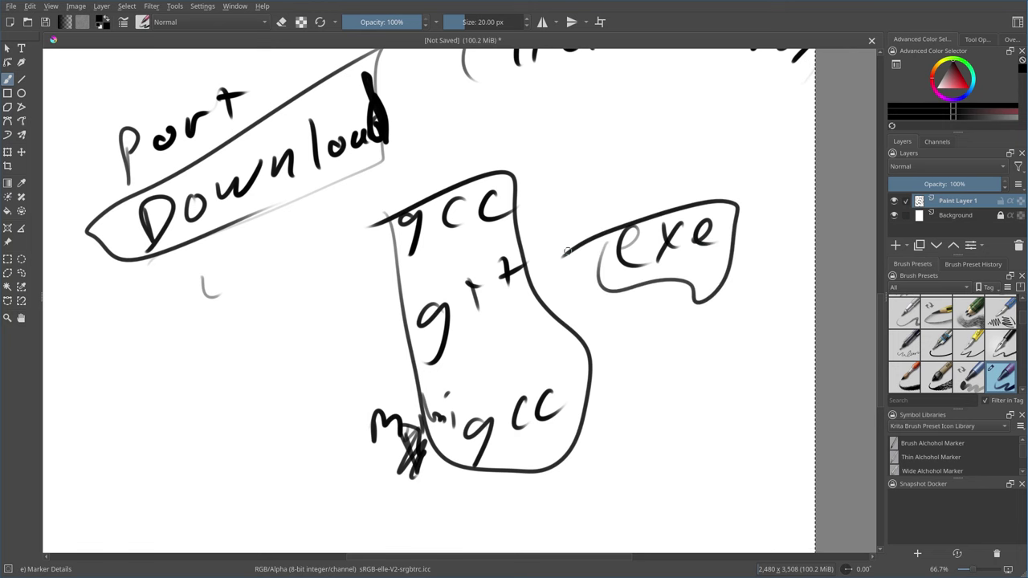
Step: Write 'Bit' below the gcc shape
scroll(658, 337, down, 3)
drag(296, 454, 305, 499)
drag(336, 461, 337, 482)
drag(329, 422, 329, 430)
mouse_move(355, 427)
mouse_down()
mouse_move(353, 462)
mouse_move(380, 431)
mouse_up()
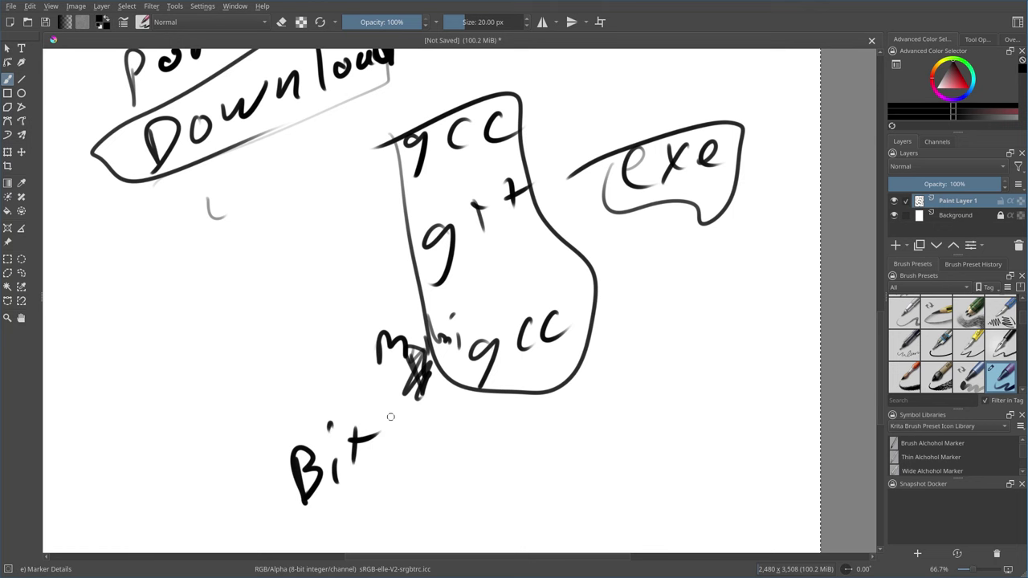
scroll(439, 445, down, 2)
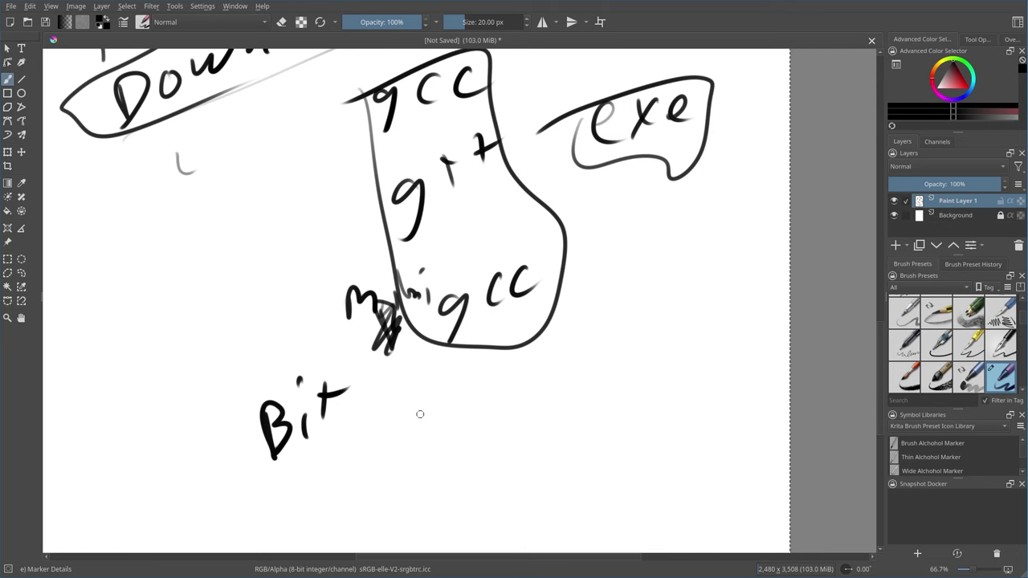
Step: Handwrite 'Strings' below-right of 'Bit' and wrap it in a ribbon-shaped box
scroll(481, 420, down, 3)
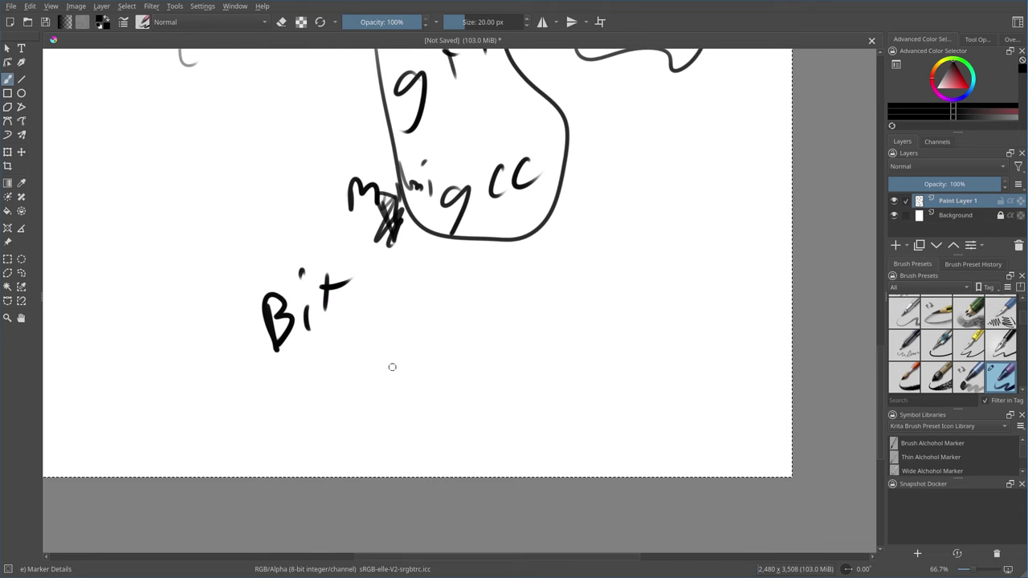
drag(402, 346, 378, 390)
drag(419, 331, 418, 370)
mouse_move(408, 347)
mouse_down()
mouse_move(435, 334)
mouse_move(474, 340)
mouse_up()
mouse_move(483, 344)
mouse_down()
mouse_move(484, 363)
mouse_move(506, 375)
mouse_move(529, 369)
mouse_up()
drag(565, 333, 550, 372)
drag(607, 315, 583, 358)
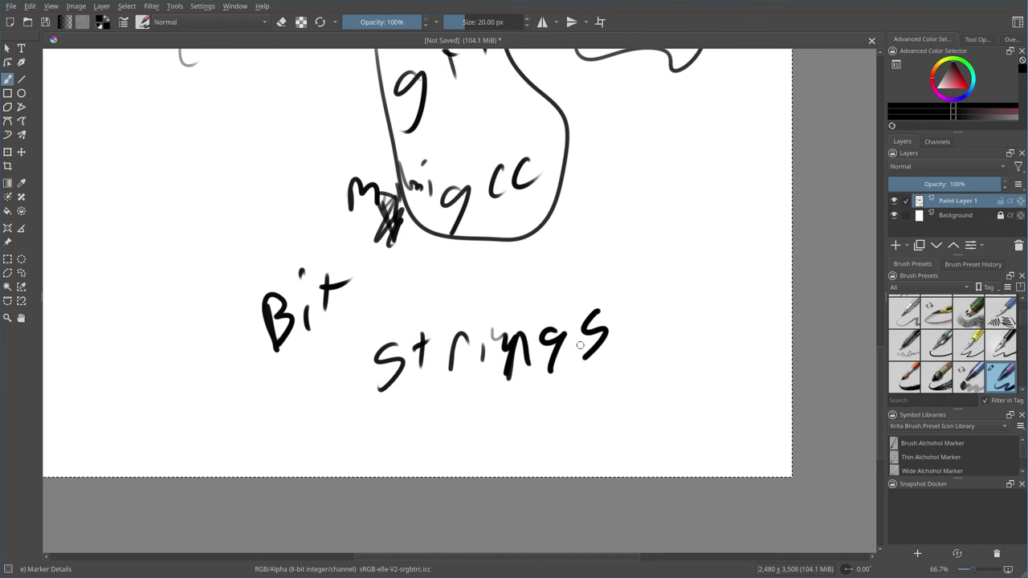
mouse_move(416, 418)
mouse_down()
mouse_move(638, 275)
mouse_move(374, 425)
mouse_move(495, 407)
mouse_up()
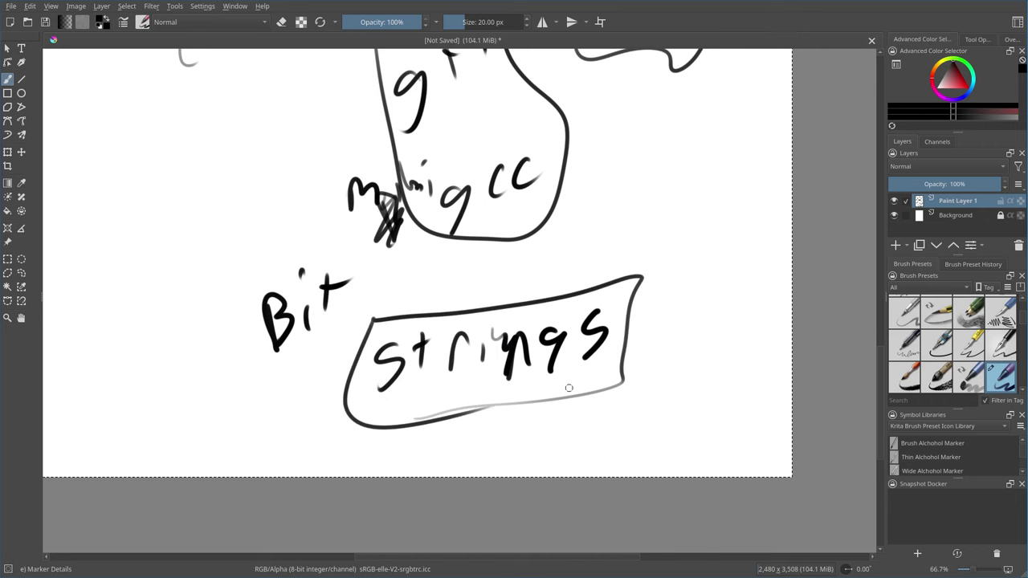
drag(530, 248, 620, 336)
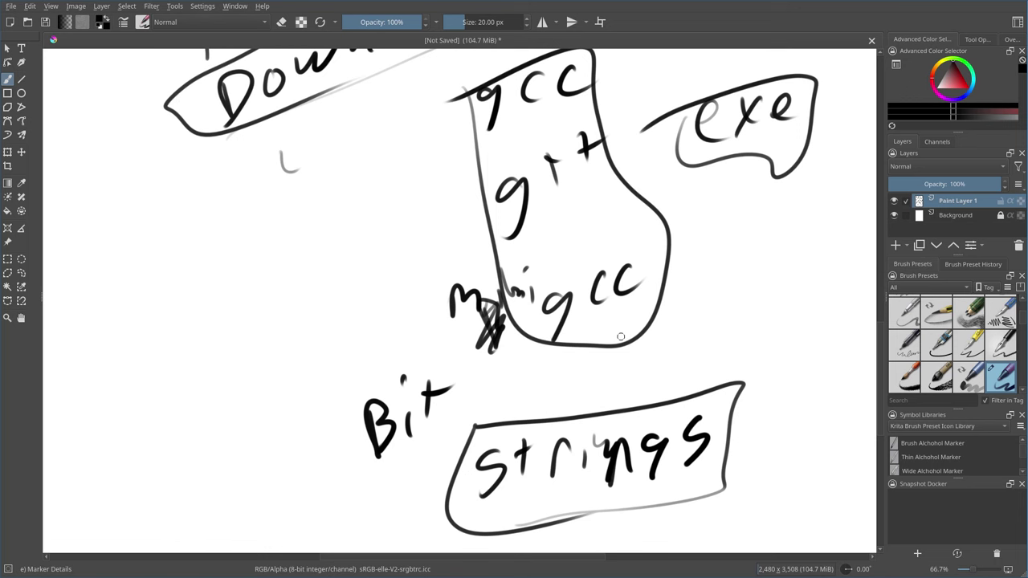
Step: Write 'AV' on the left of the page and frame it with a box
mouse_move(164, 347)
mouse_down()
mouse_move(163, 394)
mouse_move(205, 367)
mouse_up()
drag(155, 366, 185, 355)
drag(201, 303, 229, 294)
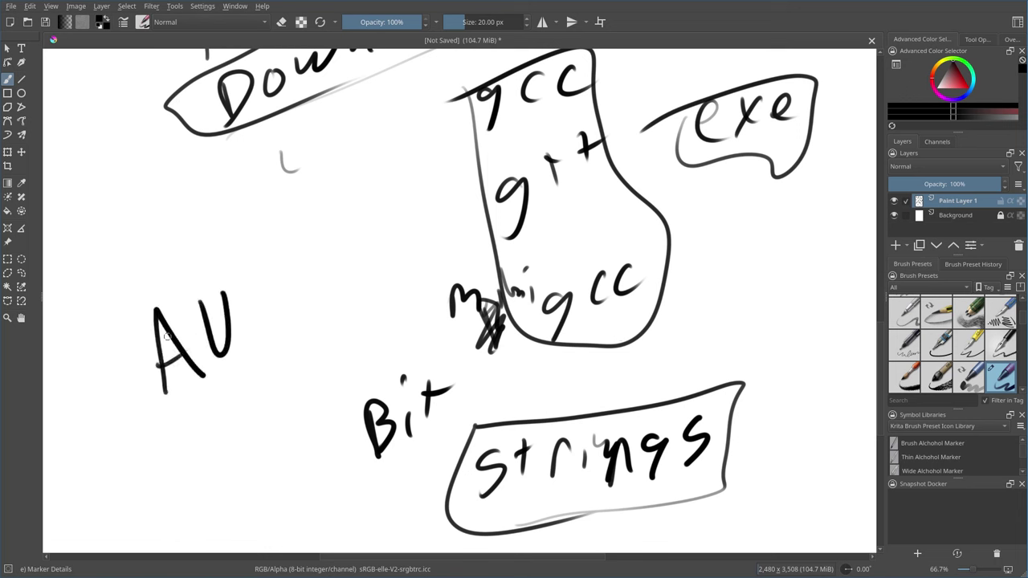
mouse_move(110, 318)
mouse_down()
mouse_move(269, 386)
mouse_move(76, 336)
mouse_up()
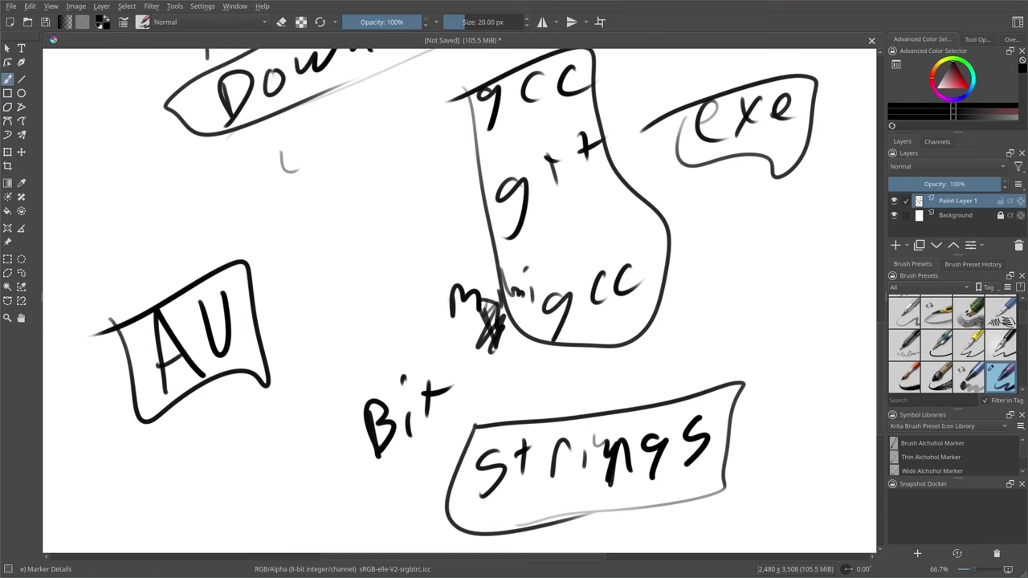
Step: Write 'X2' on the left of the page and box it
scroll(631, 257, down, 3)
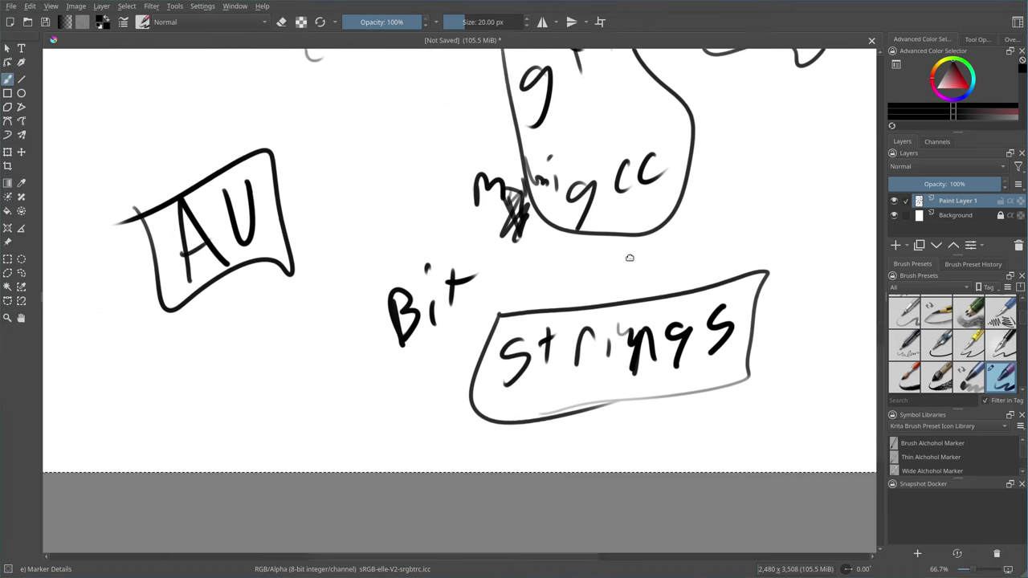
scroll(649, 436, up, 10)
scroll(658, 451, up, 5)
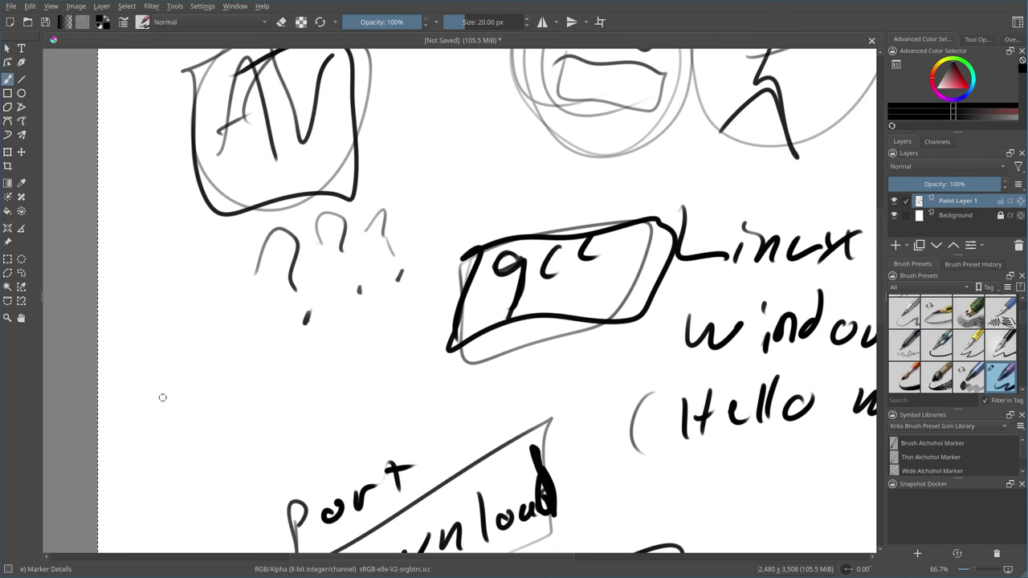
drag(157, 385, 182, 414)
drag(184, 374, 165, 420)
drag(196, 381, 246, 392)
mouse_move(144, 382)
mouse_down()
mouse_move(232, 433)
mouse_move(235, 363)
mouse_move(121, 388)
mouse_up()
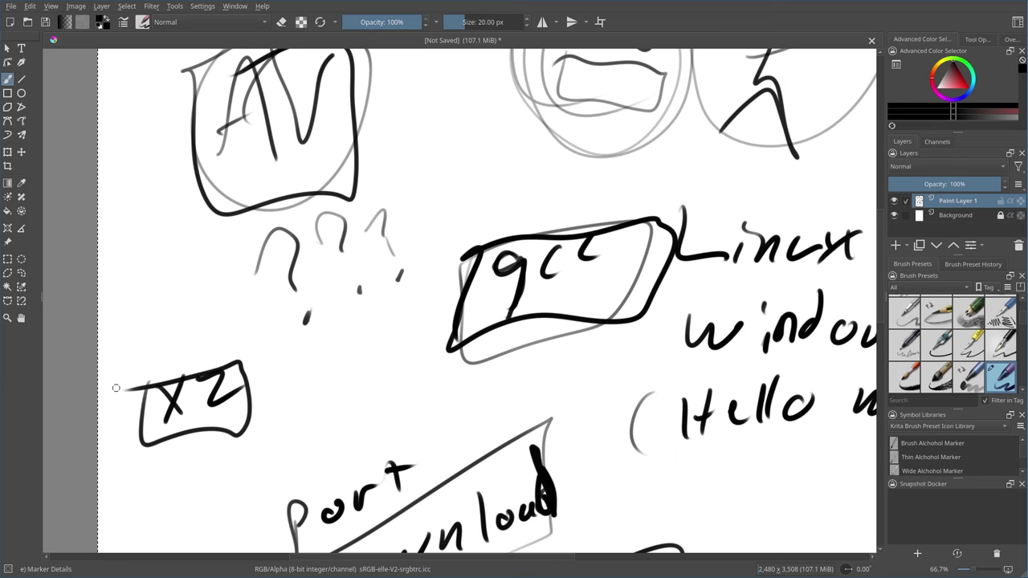
Step: Draw a loop around the AV sketch under the Update heading
scroll(115, 388, up, 4)
mouse_move(372, 171)
mouse_down()
mouse_move(201, 142)
mouse_move(269, 110)
mouse_move(225, 292)
mouse_up()
drag(459, 231, 473, 434)
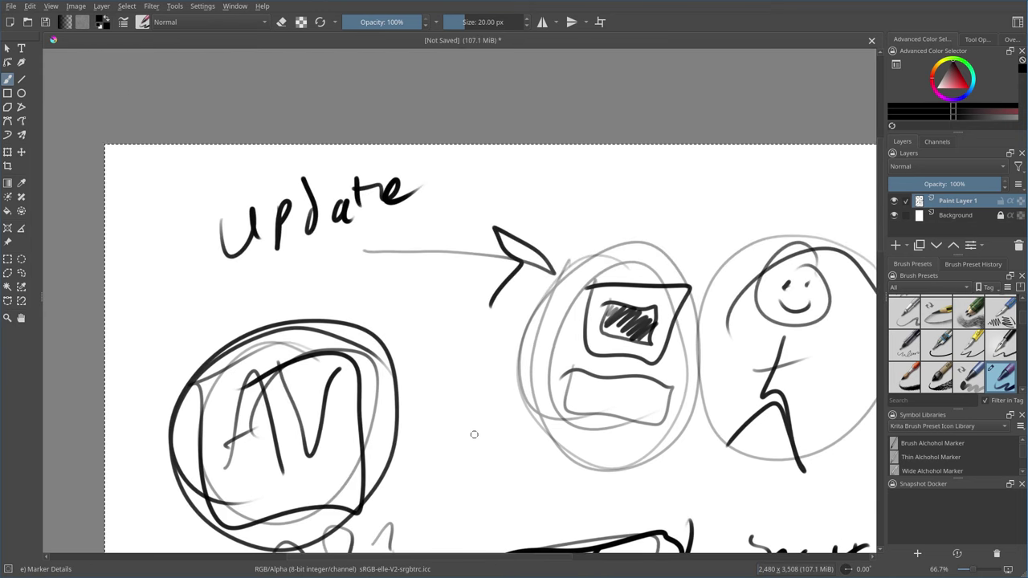
Step: Clear Paint Layer 1 and draw the first two form bars
key(Delete)
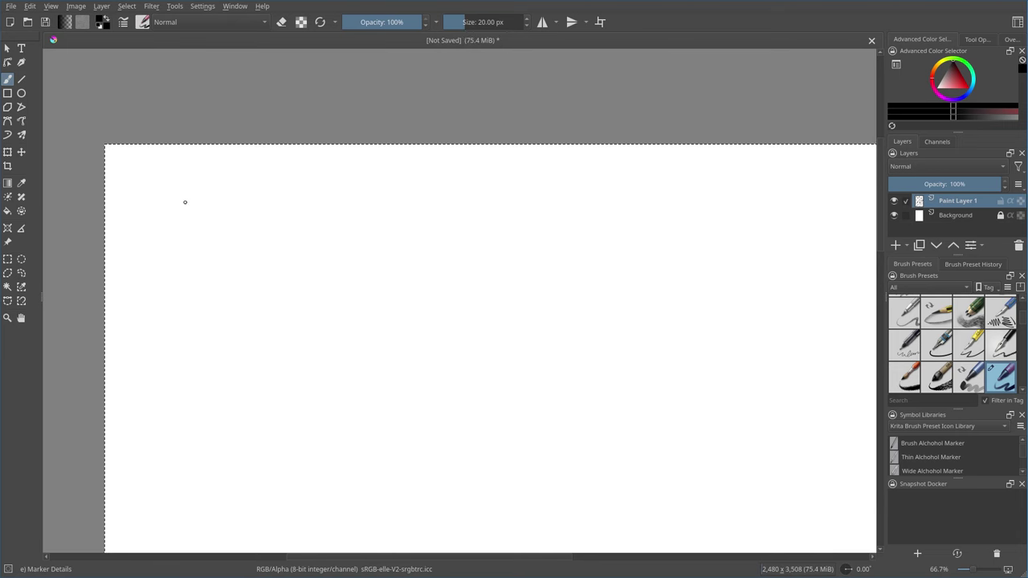
mouse_move(184, 201)
mouse_down()
mouse_move(403, 216)
mouse_move(419, 192)
mouse_move(316, 185)
mouse_move(181, 198)
mouse_up()
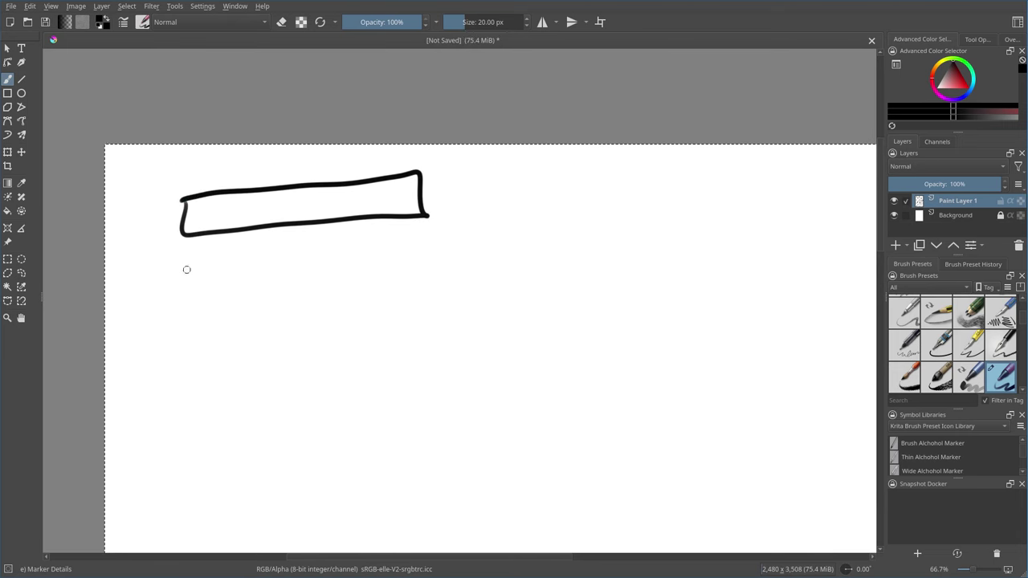
mouse_move(187, 265)
mouse_down()
mouse_move(338, 305)
mouse_move(439, 255)
mouse_move(183, 270)
mouse_up()
Step: Zigzag-hatch the three bars and enclose them in a large outer box
mouse_move(187, 217)
mouse_down()
mouse_move(335, 212)
mouse_move(389, 190)
mouse_up()
mouse_move(212, 284)
mouse_down()
mouse_move(203, 305)
mouse_move(345, 261)
mouse_move(422, 261)
mouse_up()
mouse_move(206, 353)
mouse_down()
mouse_move(202, 387)
mouse_move(409, 340)
mouse_move(206, 356)
mouse_move(220, 379)
mouse_move(285, 380)
mouse_move(355, 348)
mouse_up()
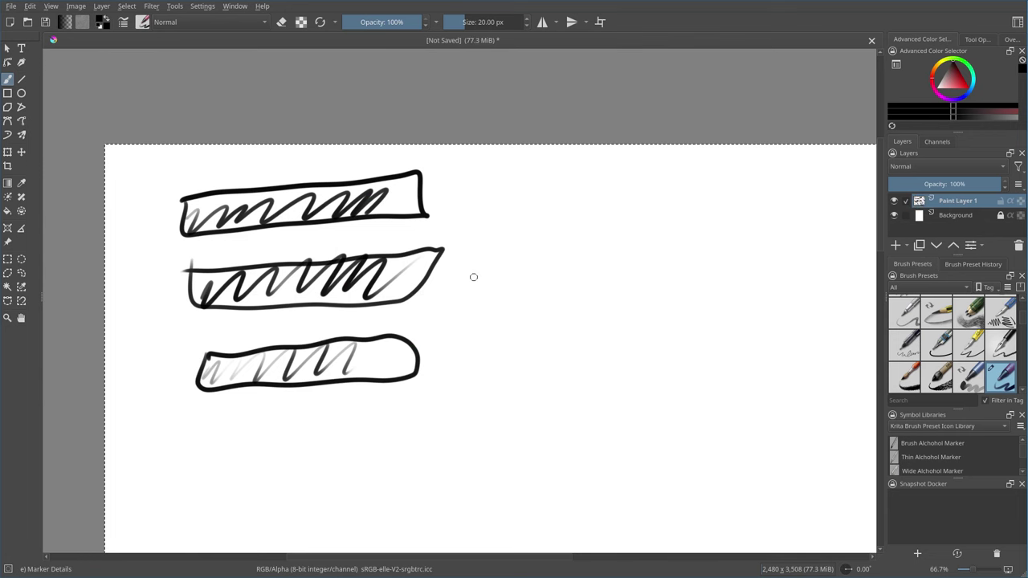
mouse_move(167, 201)
mouse_down()
mouse_move(227, 418)
mouse_move(448, 407)
mouse_move(480, 183)
mouse_move(164, 194)
mouse_move(160, 285)
mouse_up()
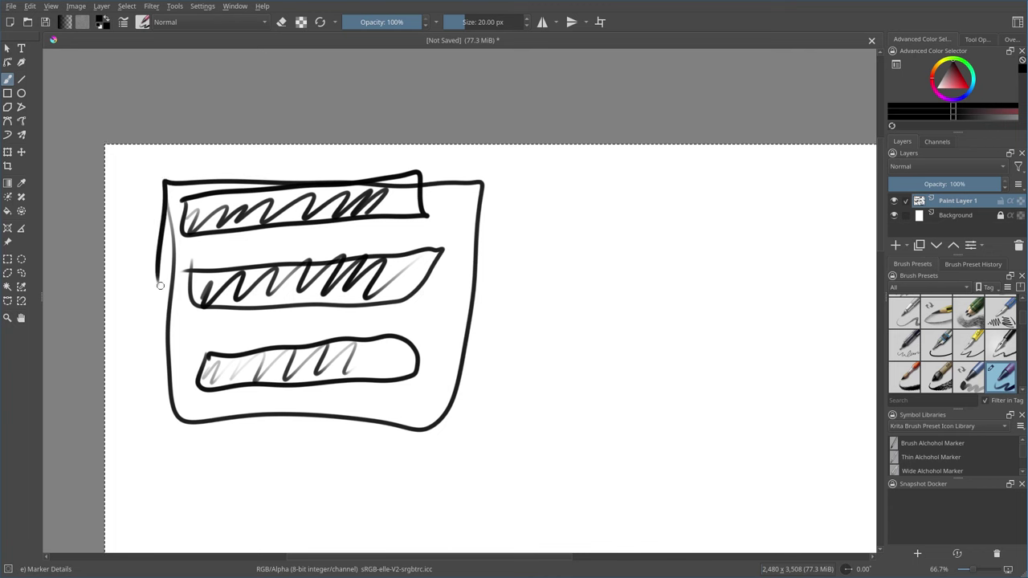